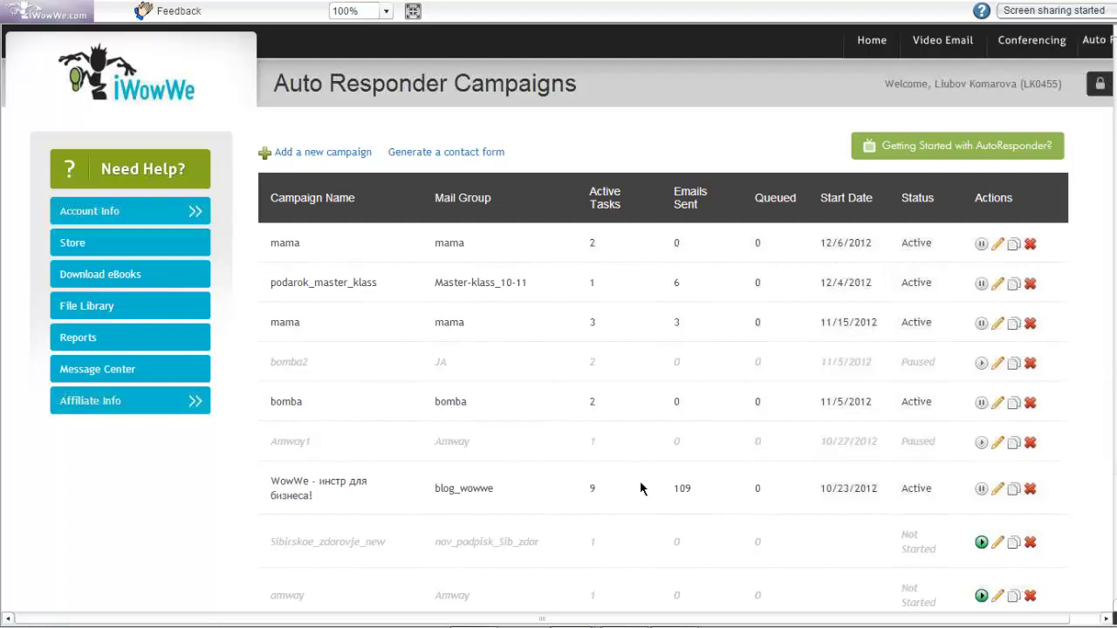
Start a new auto responder campaign and put the cursor in the empty Campaign Name field
scroll(182, 494, down, 3)
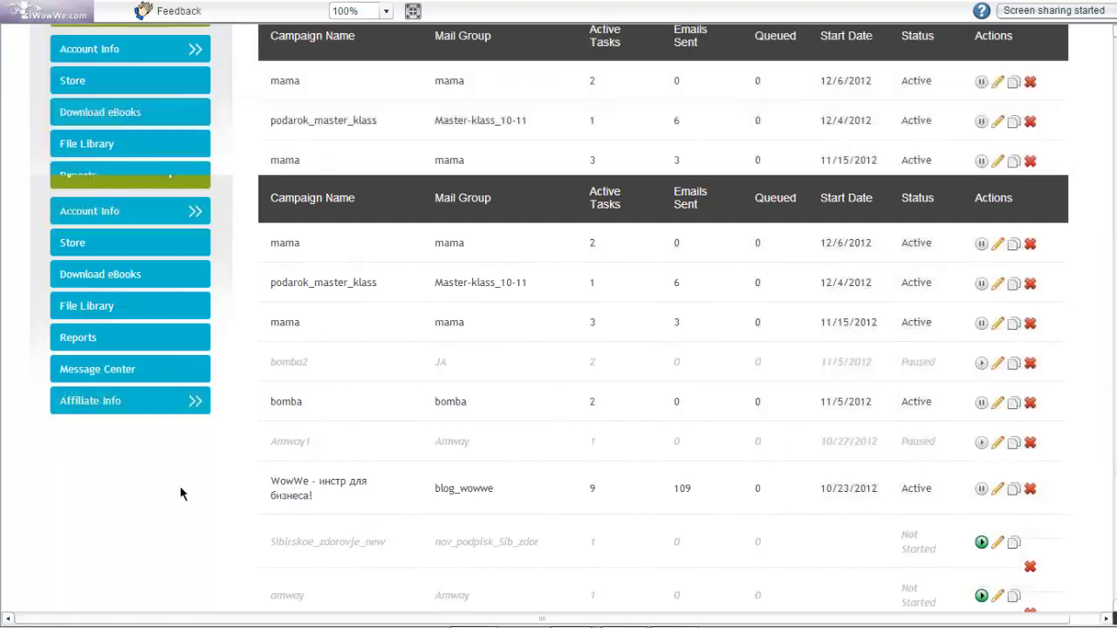
scroll(181, 493, up, 3)
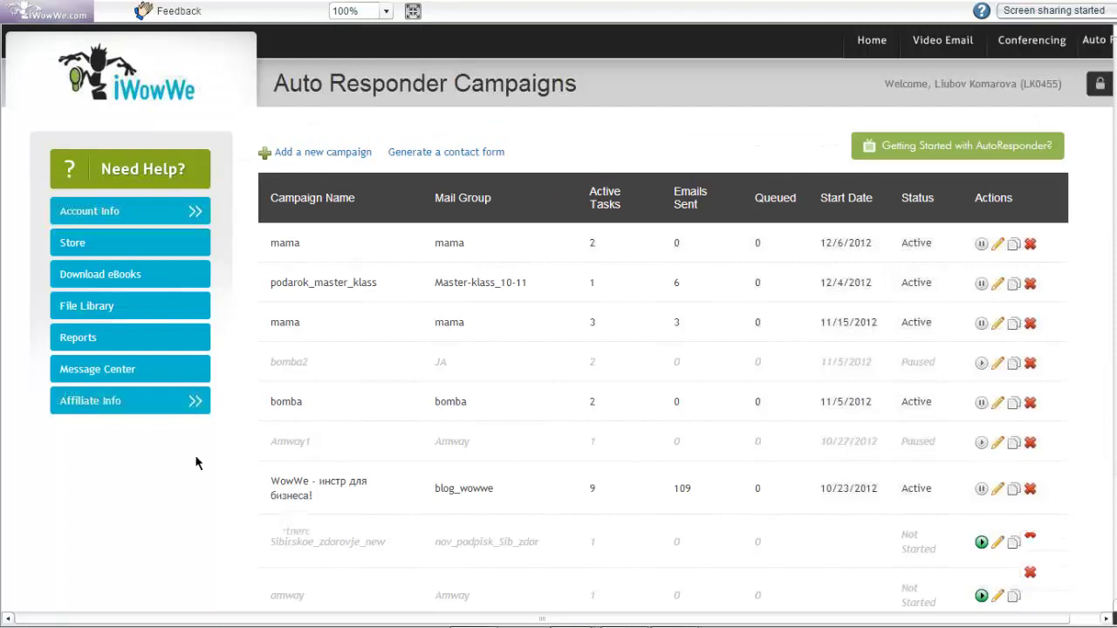
scroll(197, 463, down, 3)
scroll(192, 440, up, 3)
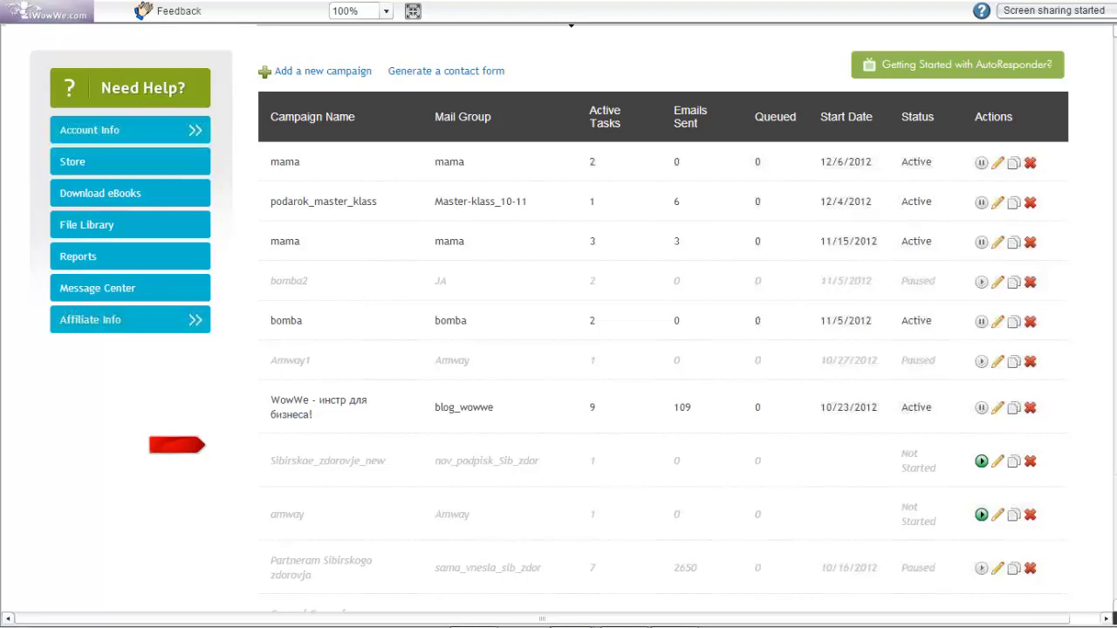
scroll(571, 25, up, 1)
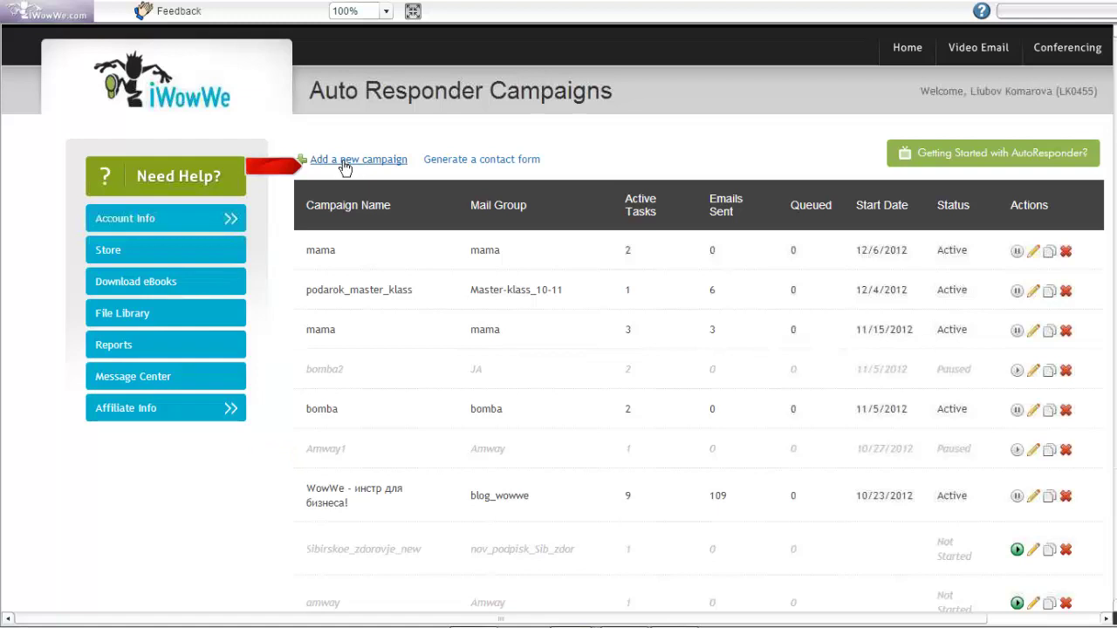
click(346, 166)
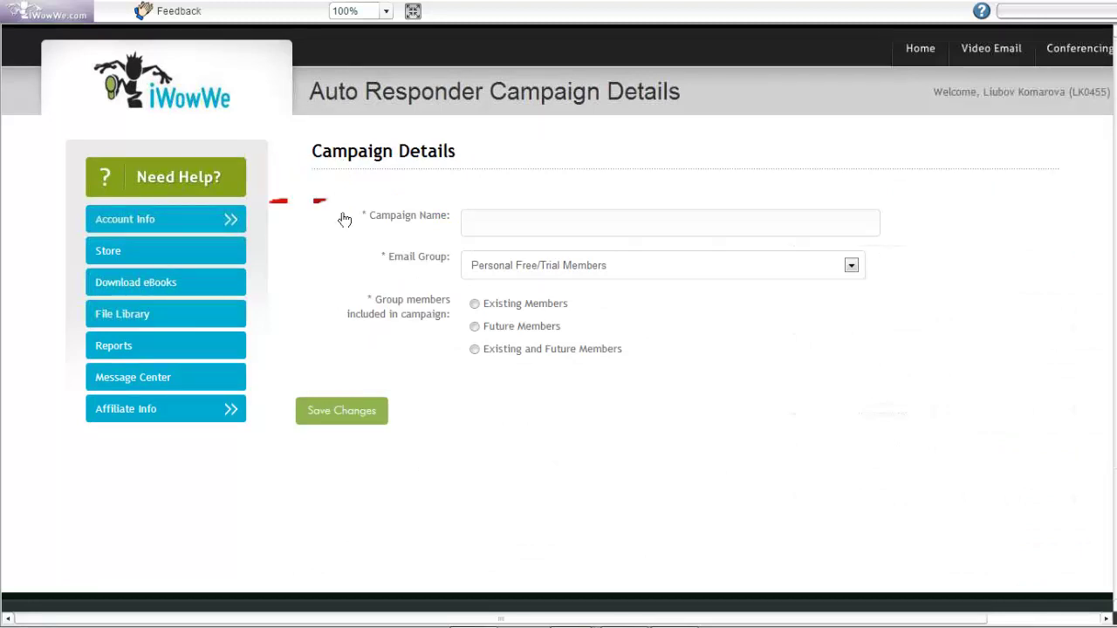
click(502, 229)
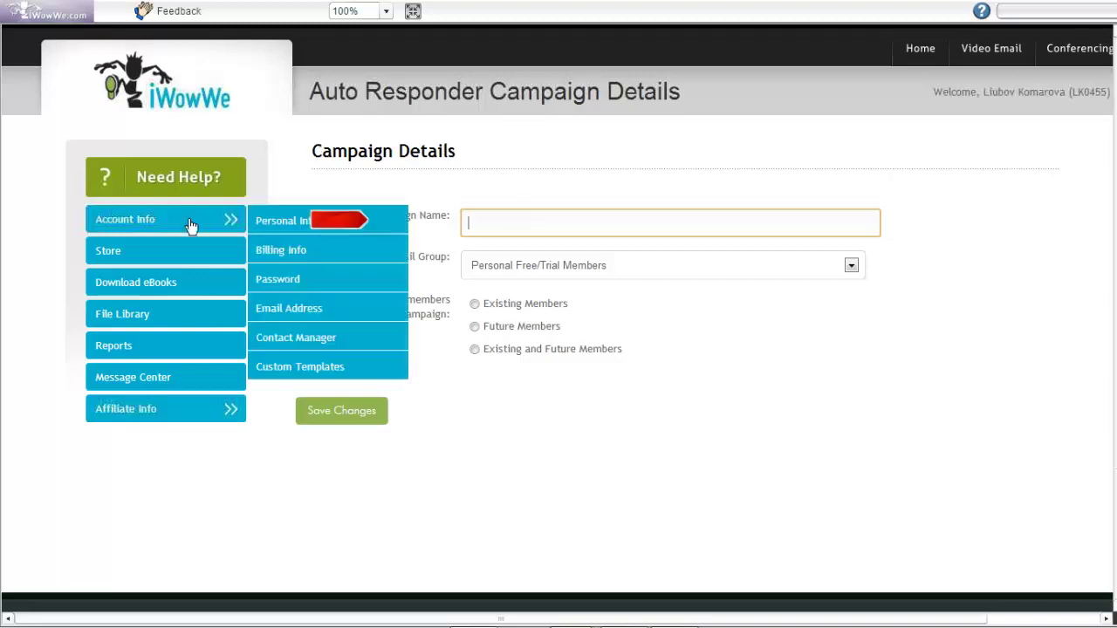
Open the Contact Manager from Account Info and keep its 552 contacts sorted by first name
mouse_move(223, 225)
click(283, 346)
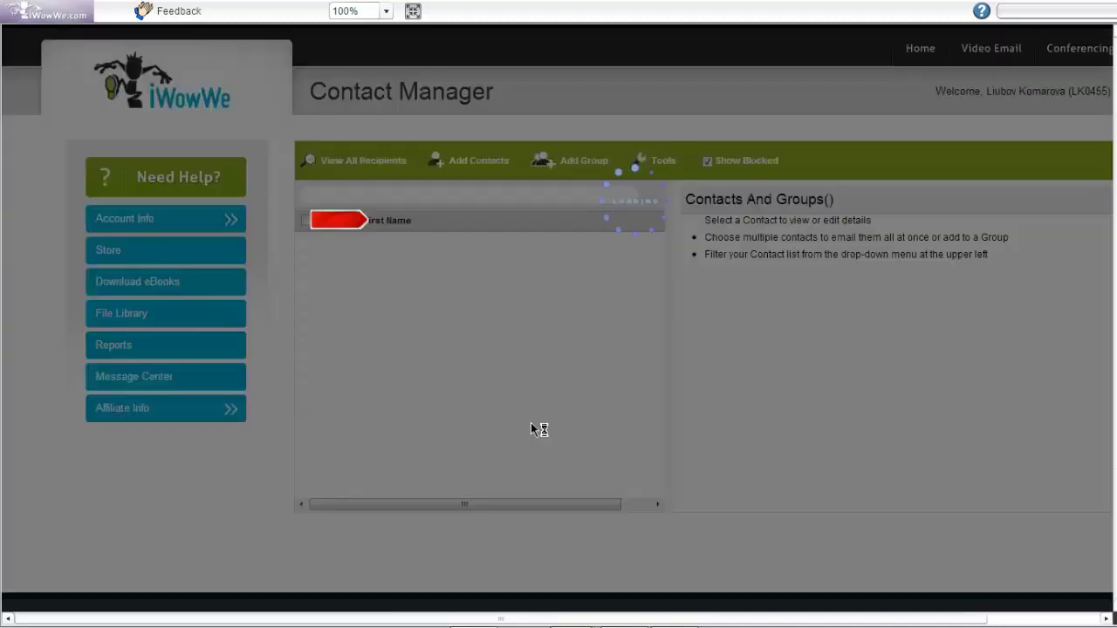
click(339, 223)
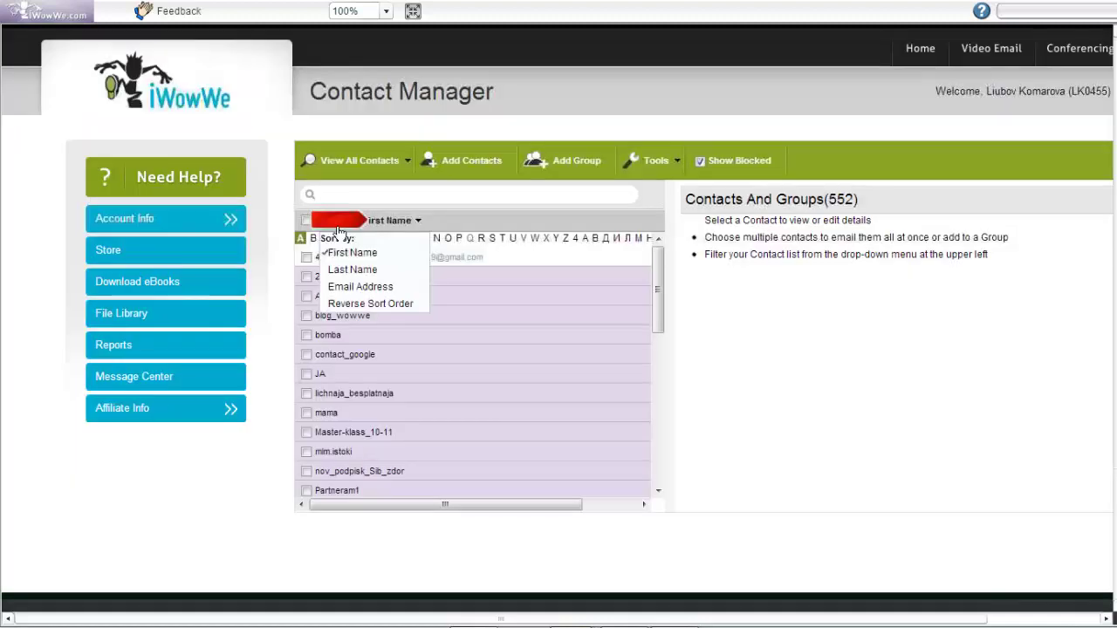
click(351, 252)
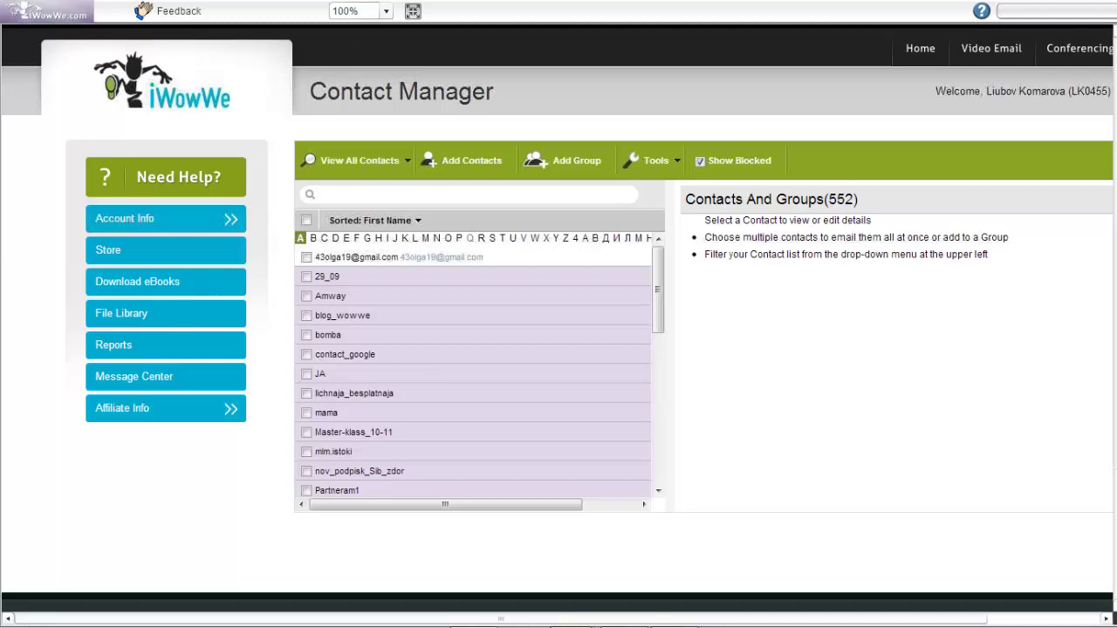
Begin a new contact group named 'mam', then cancel without creating it
click(569, 165)
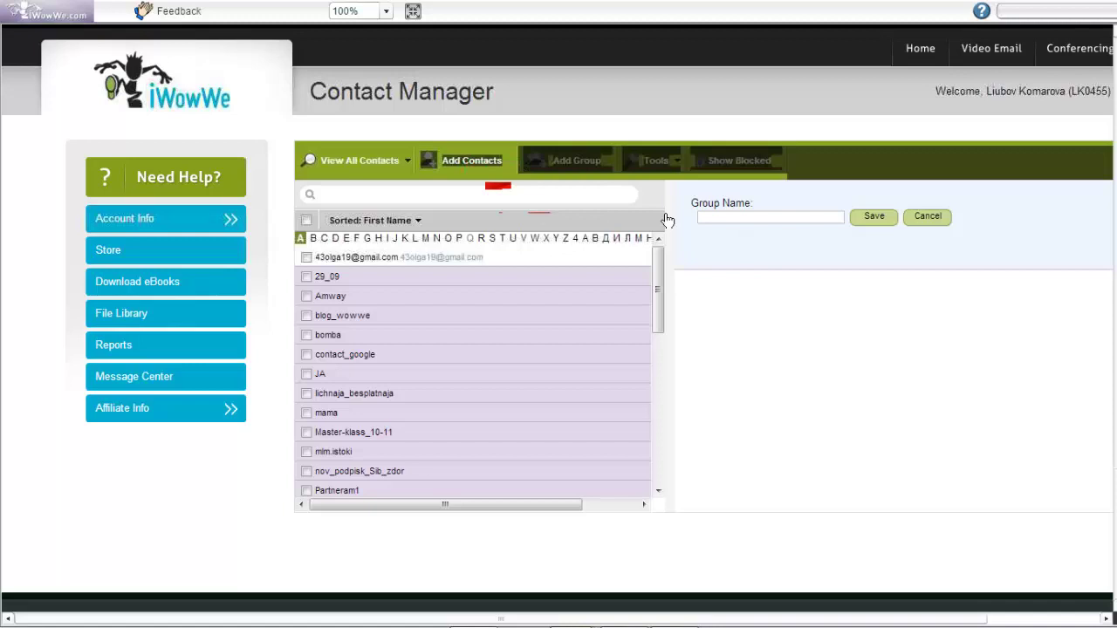
text(mama)
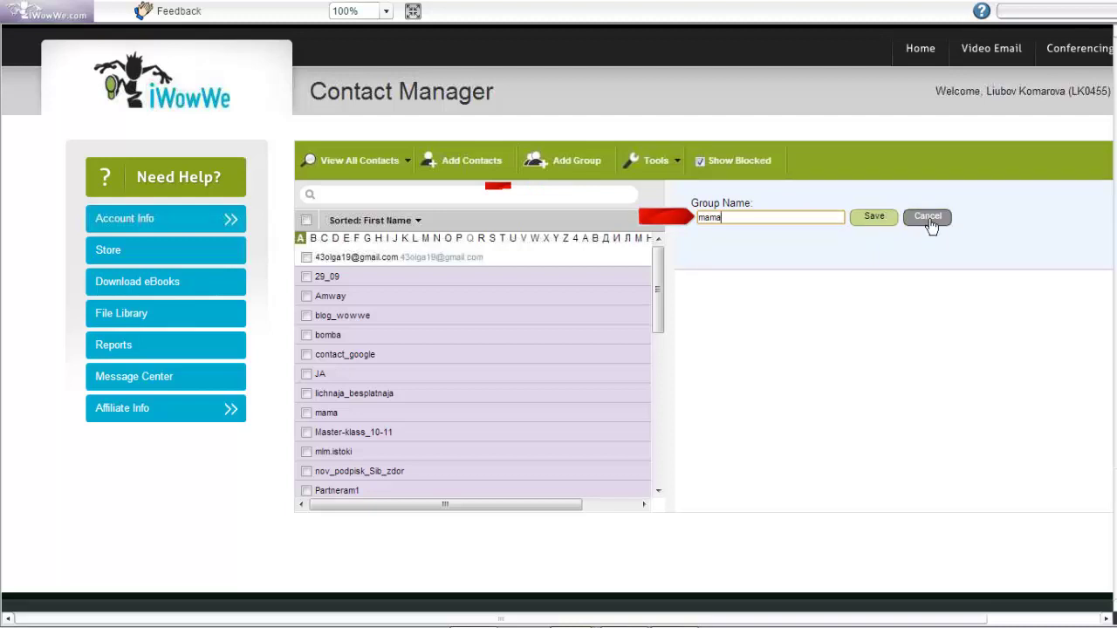
click(929, 219)
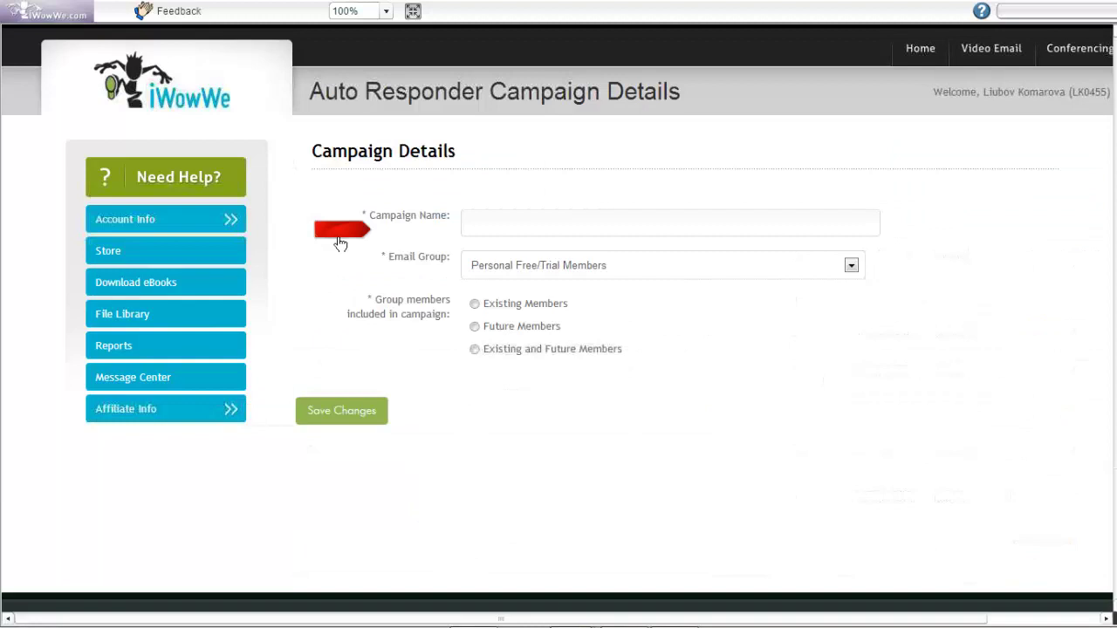
Name the new campaign 'mama'
click(506, 228)
text(mama)
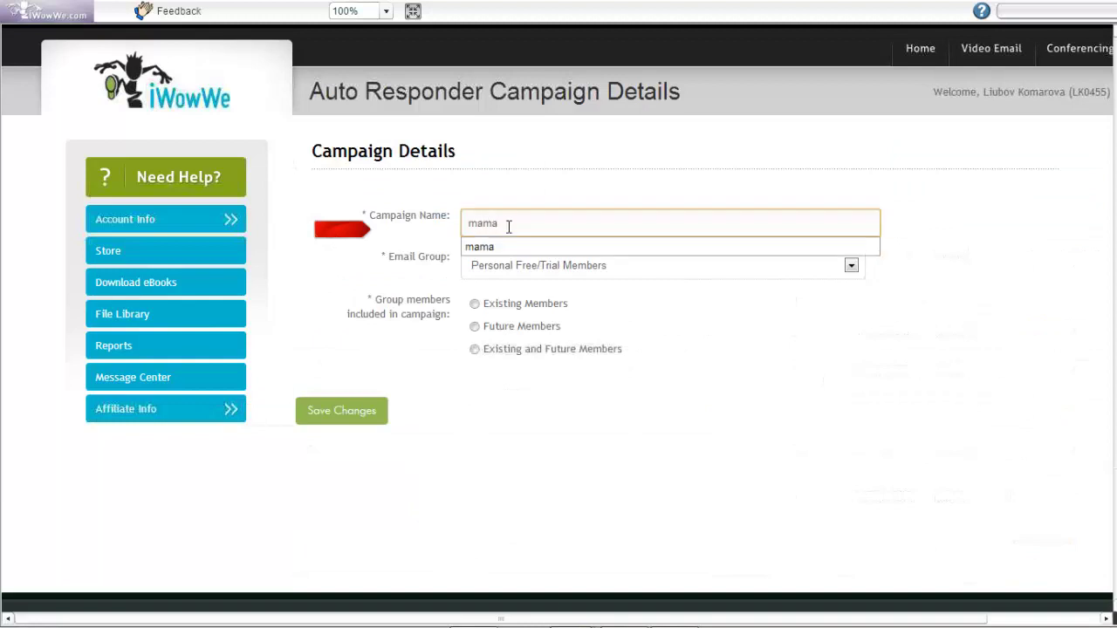
click(386, 277)
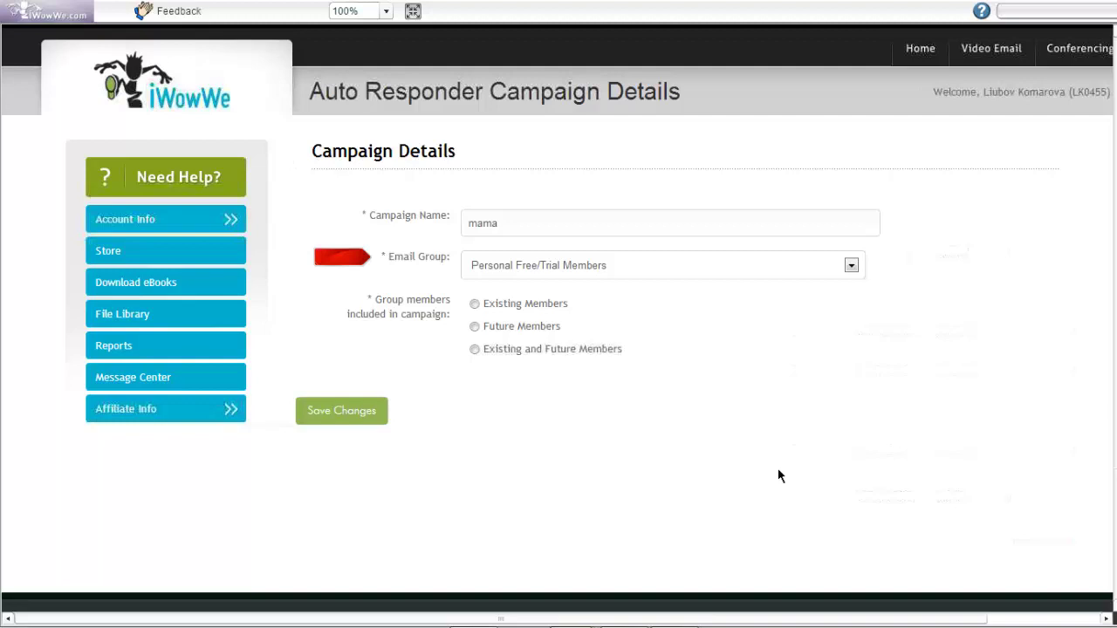
Change the campaign's email group from Personal Free/Trial Members to mama
click(851, 266)
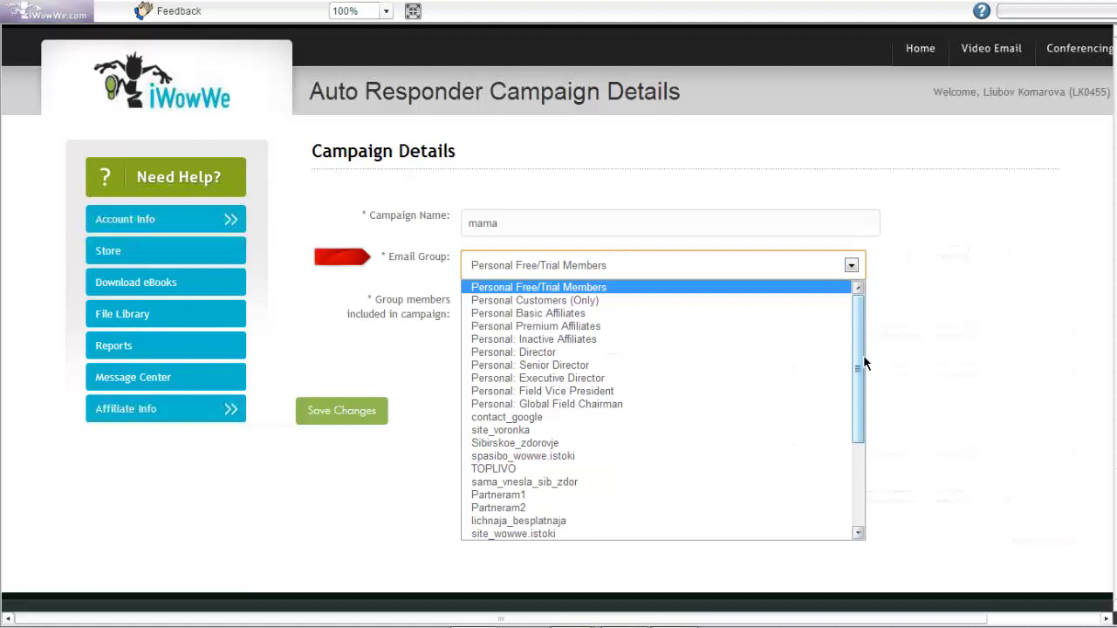
scroll(857, 408, down, 2)
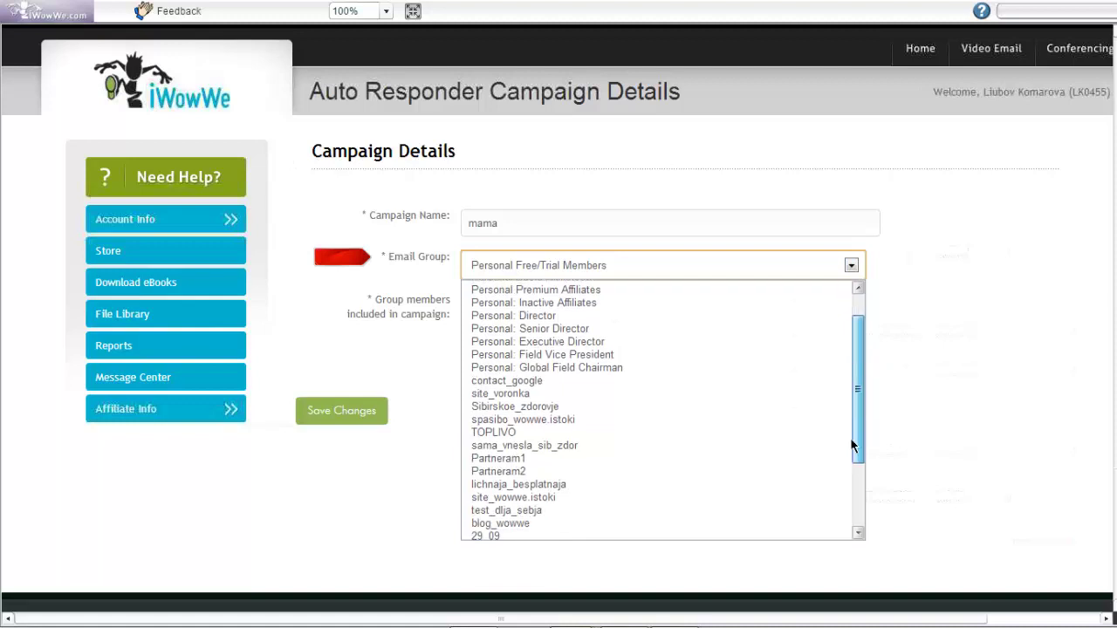
scroll(853, 446, down, 3)
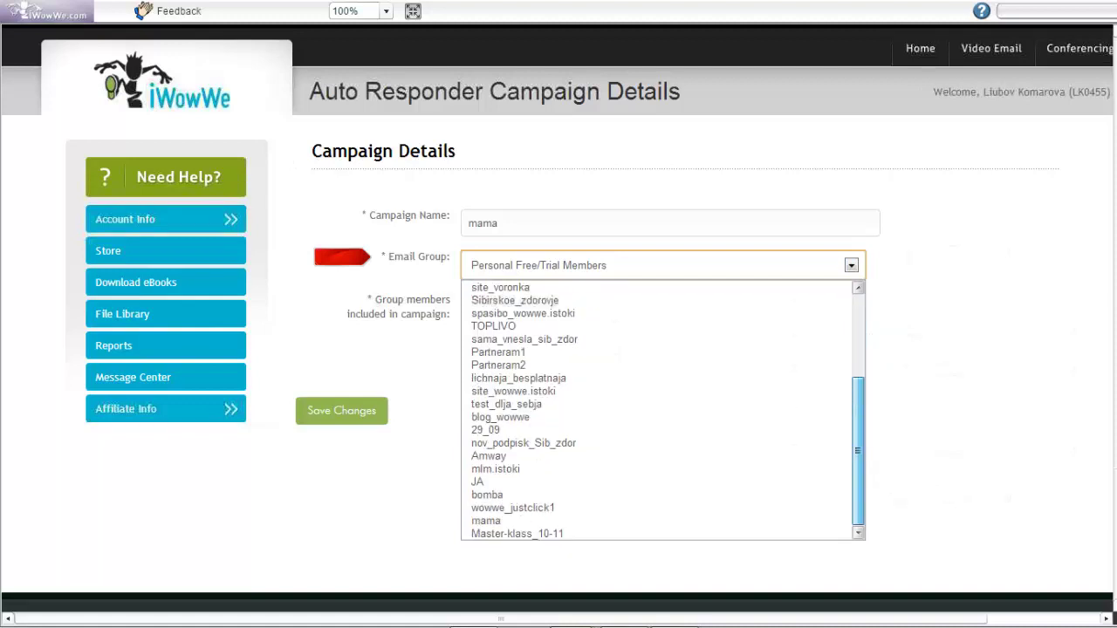
click(610, 520)
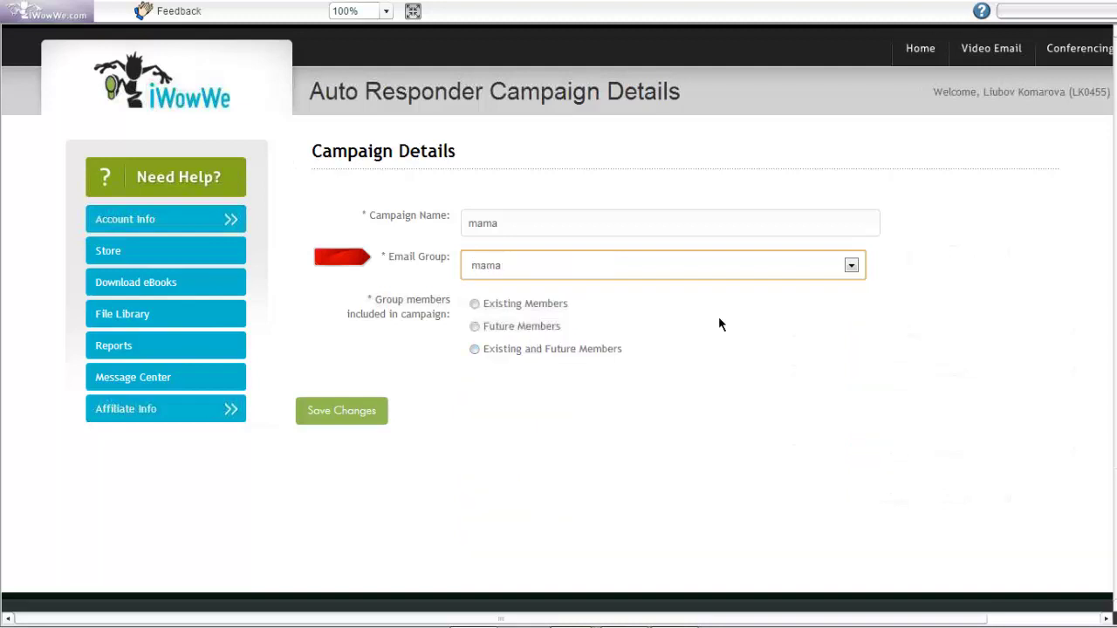
click(357, 239)
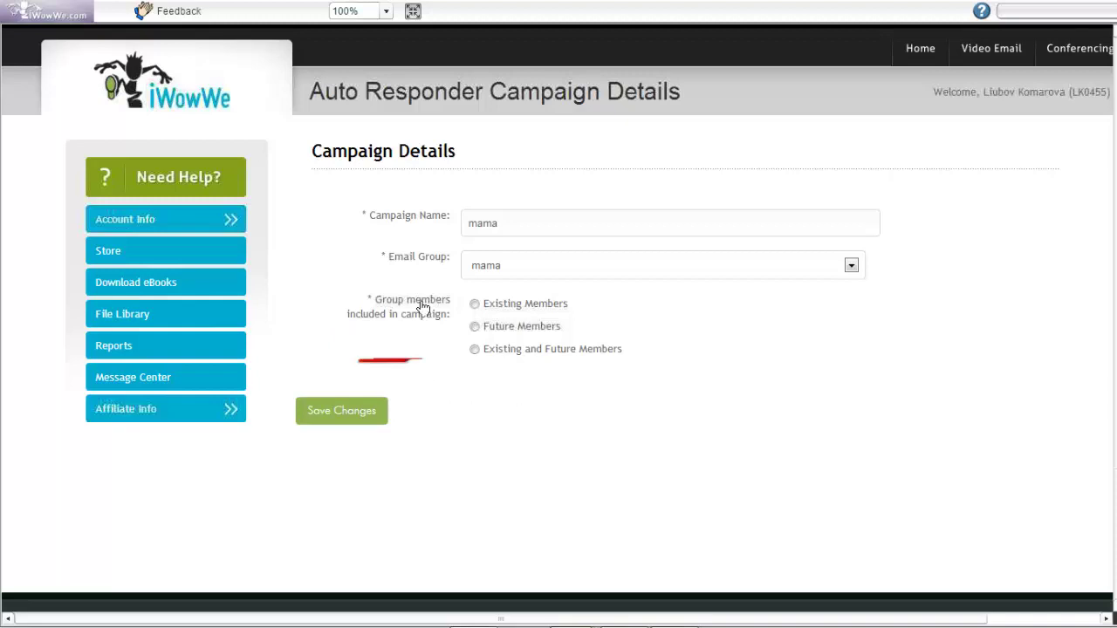
Limit the mama campaign to Future Members Only and save the campaign details
click(475, 328)
click(475, 350)
click(476, 329)
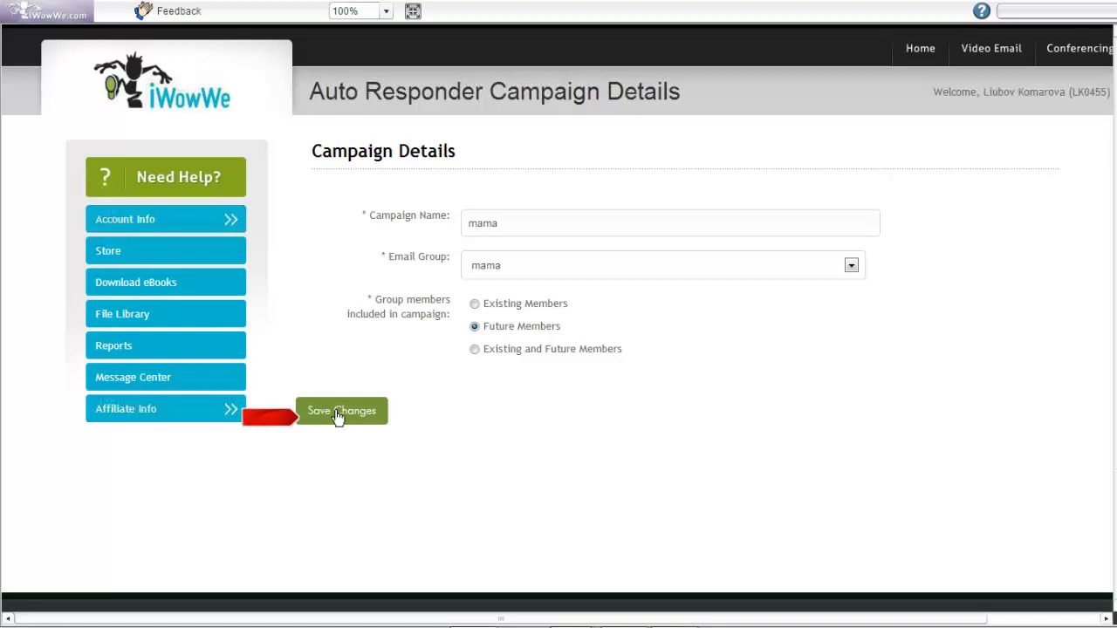
click(339, 418)
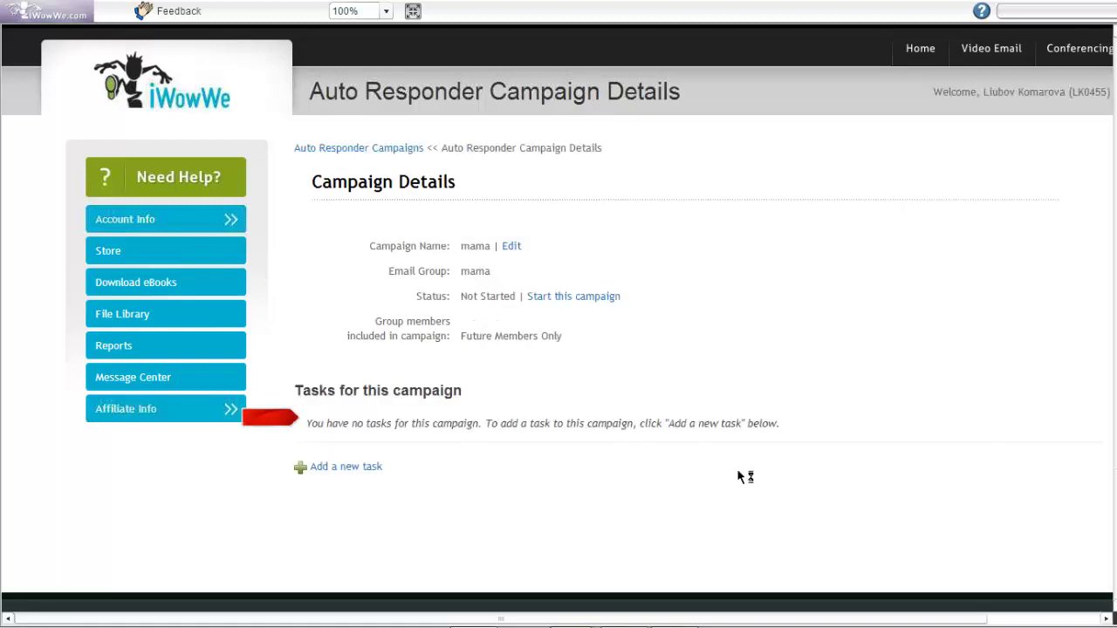
Open a blank Email task form for the mama campaign
mouse_move(234, 411)
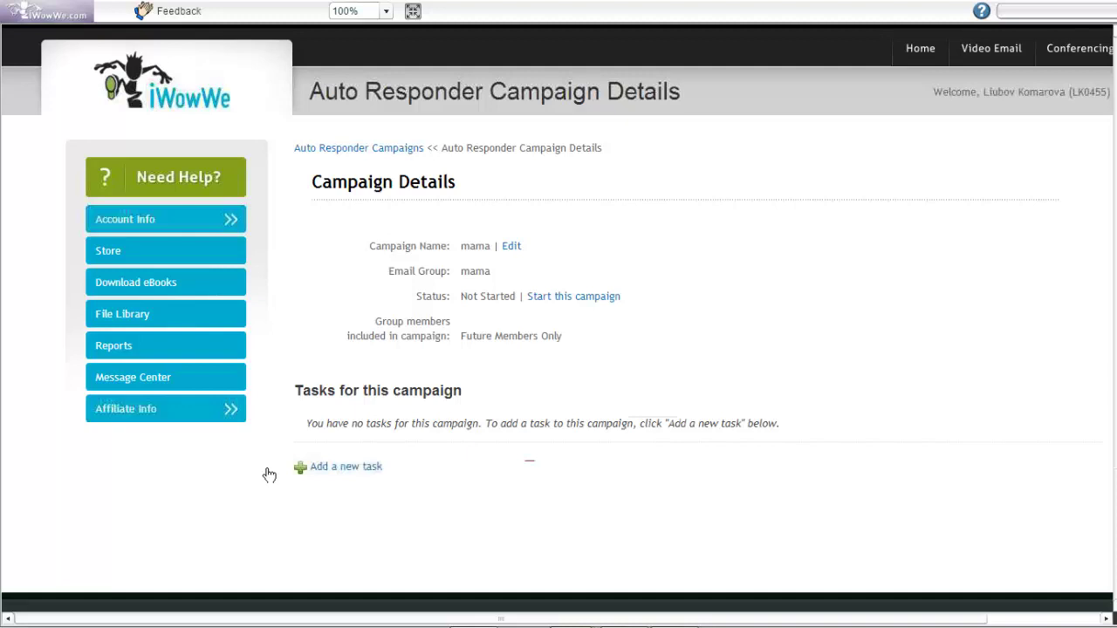
click(353, 472)
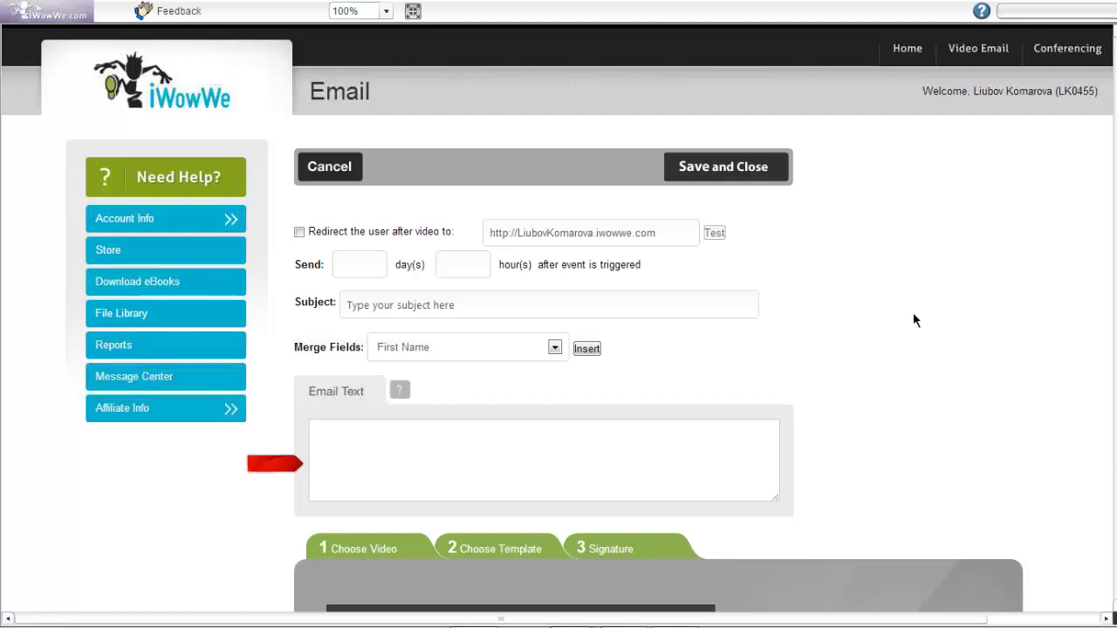
Turn on the after-video redirect to the member's own site URL and test that address
scroll(916, 309, down, 1)
scroll(899, 306, down, 1)
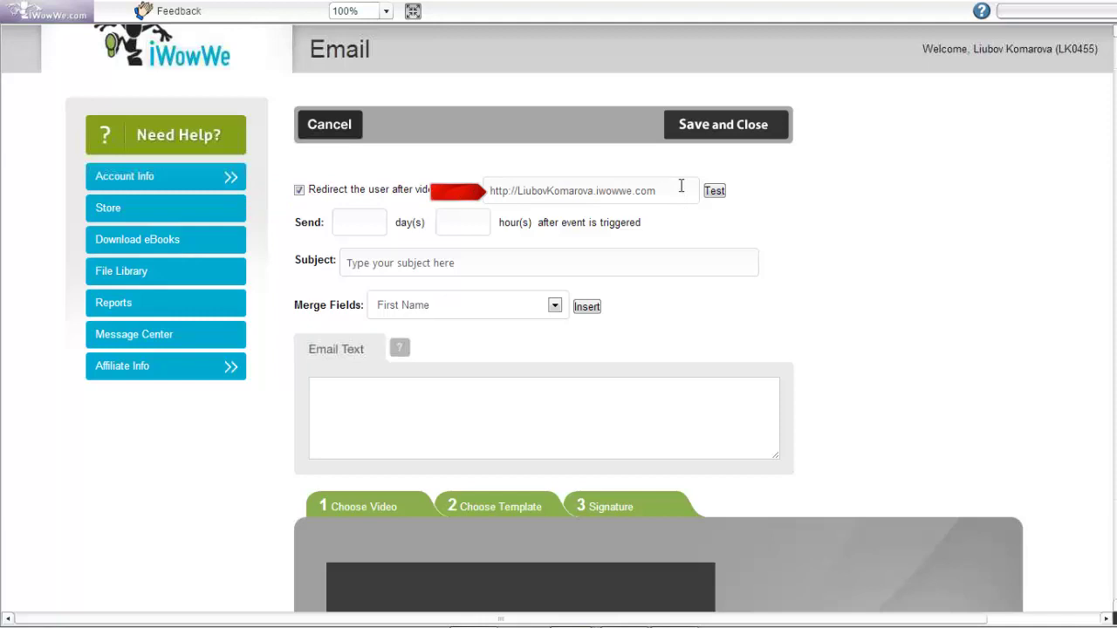
drag(680, 186, 480, 185)
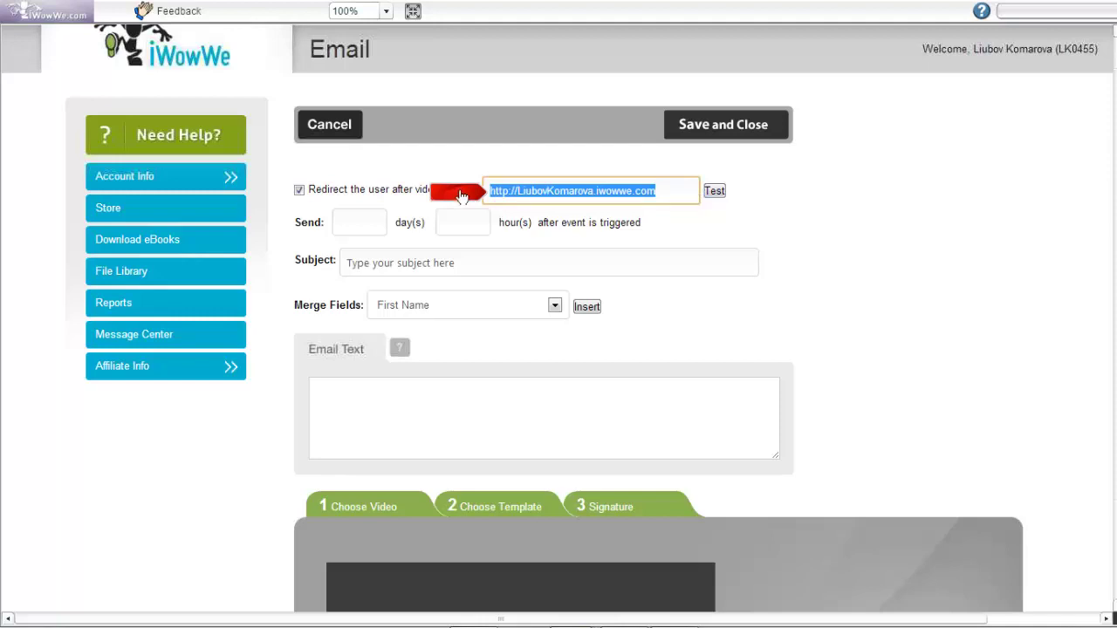
click(714, 193)
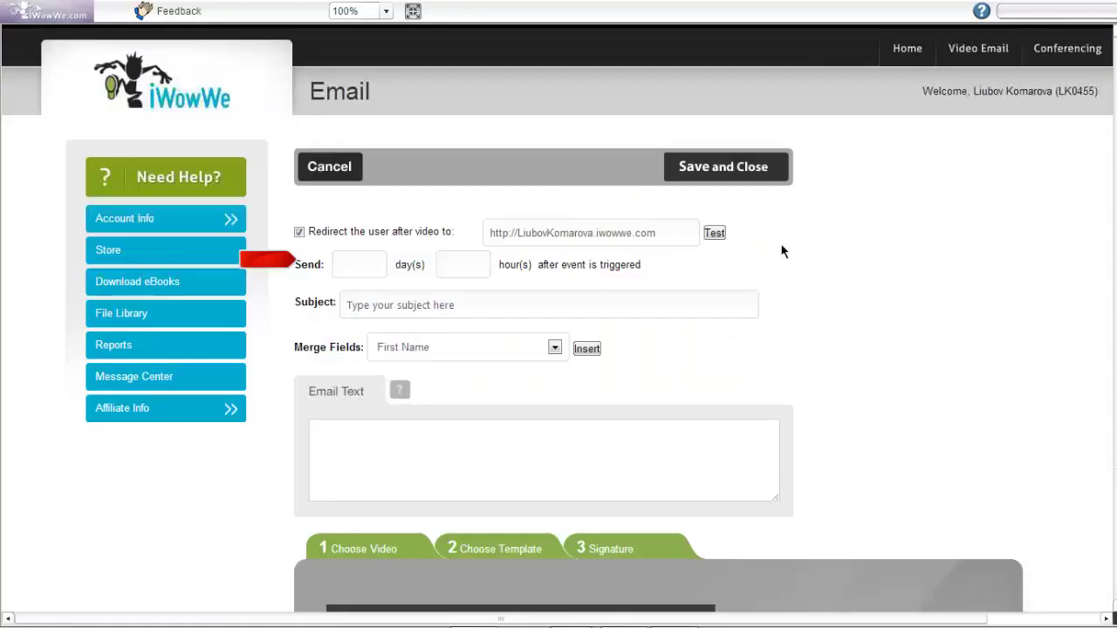
Schedule the task email to send 0 days and 1 hour after the trigger
scroll(288, 234, down, 1)
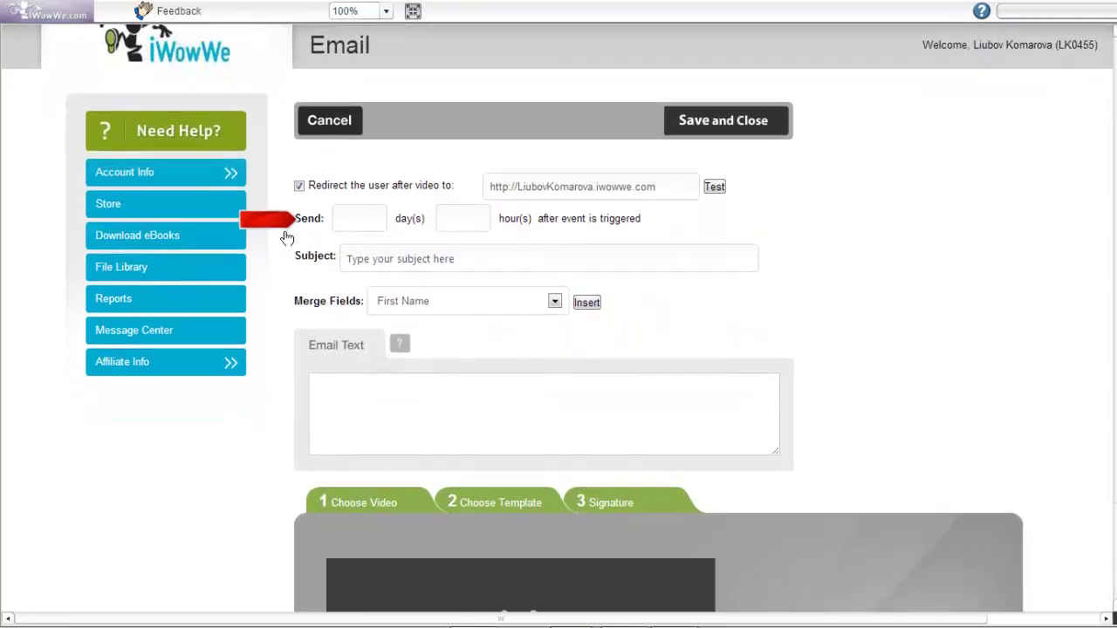
scroll(740, 377, down, 1)
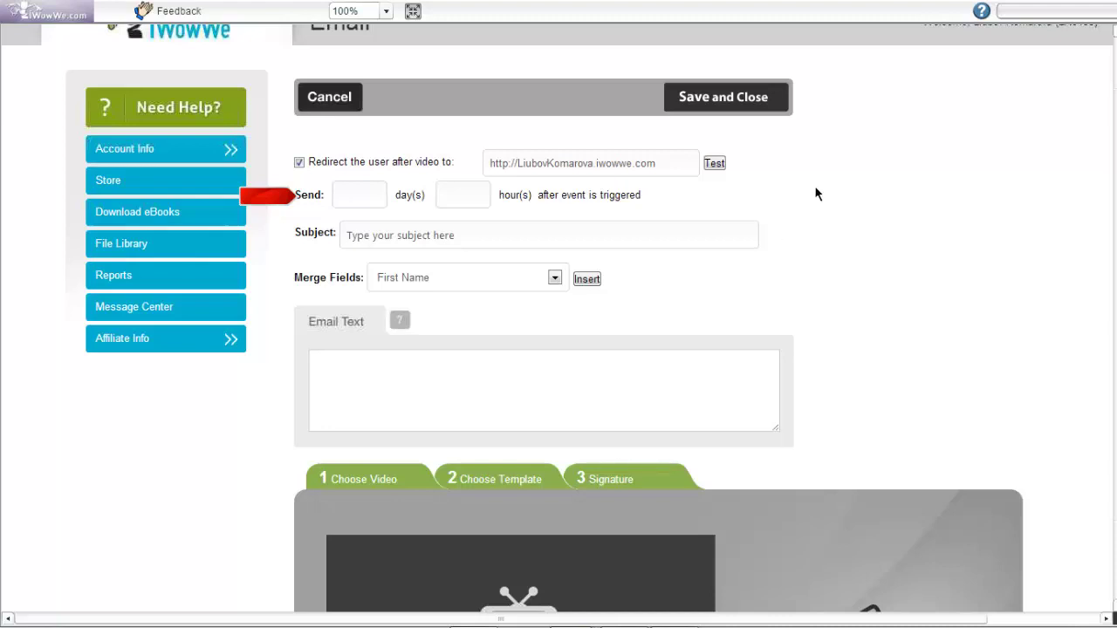
click(362, 195)
text(0)
click(464, 194)
text(1)
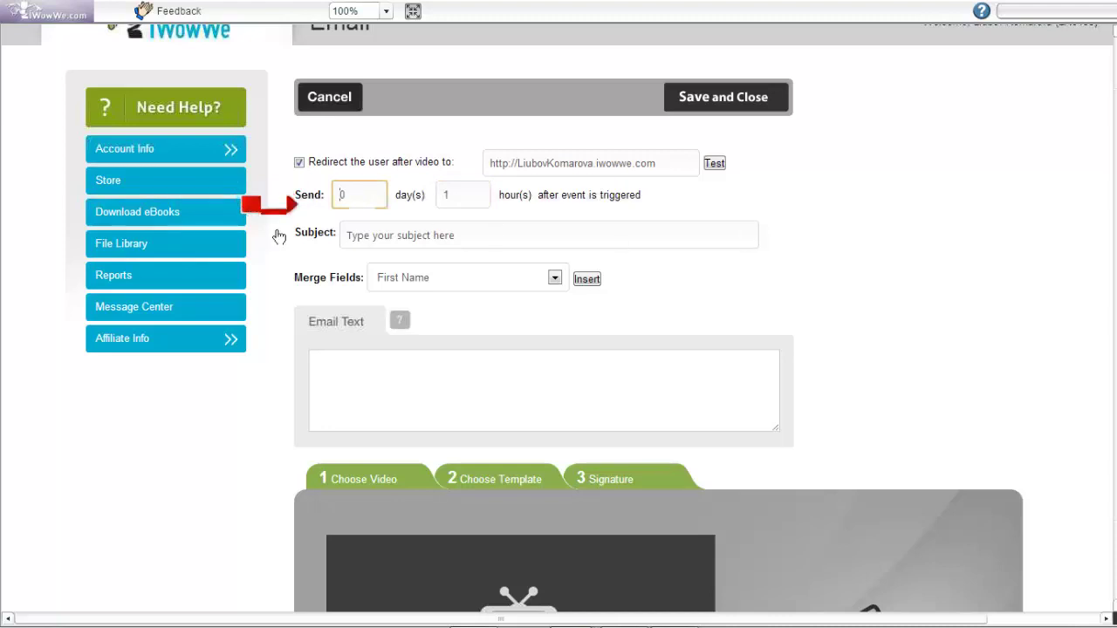
click(494, 235)
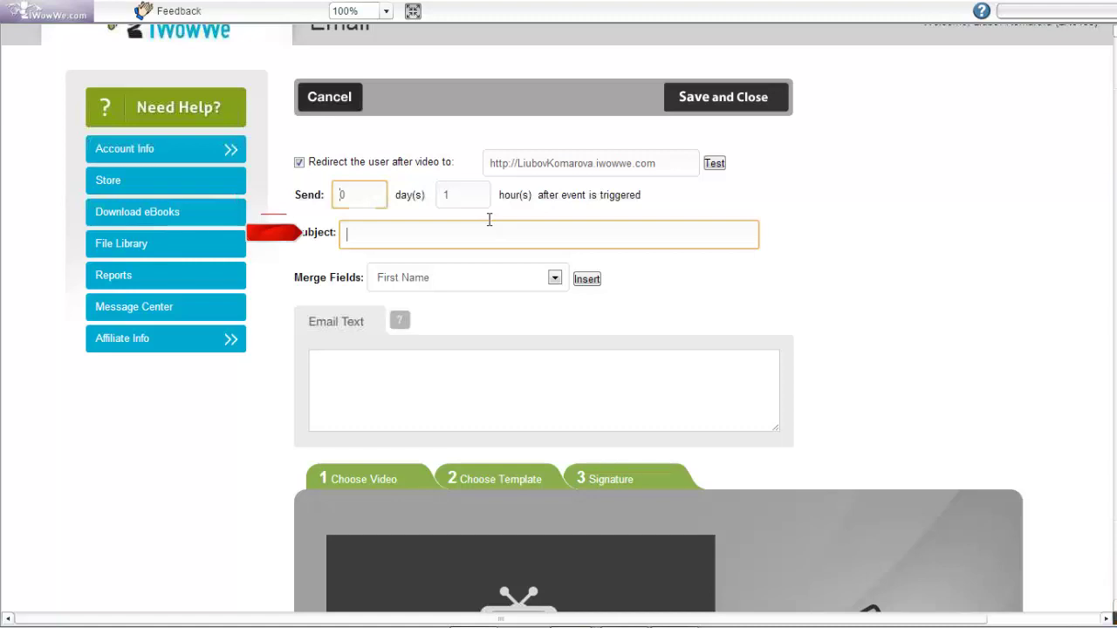
click(380, 236)
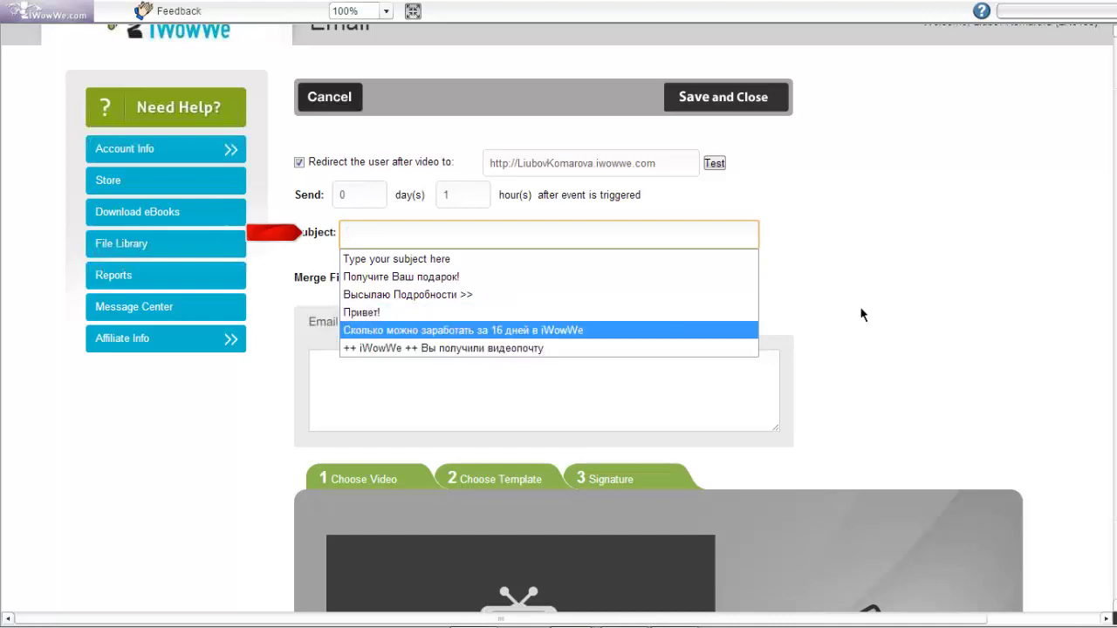
click(884, 285)
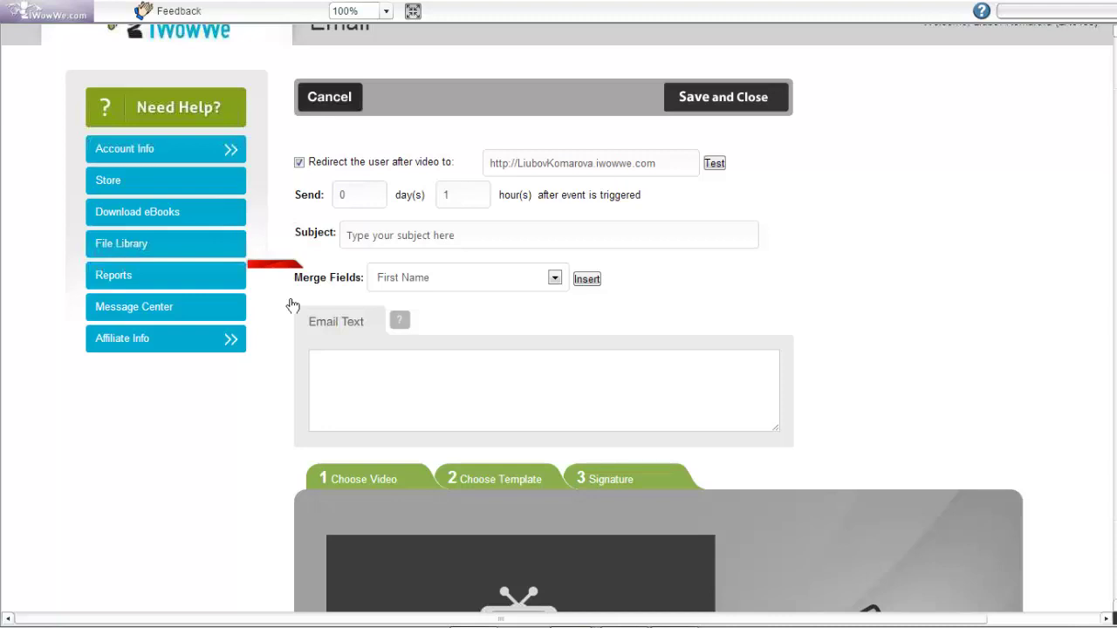
click(458, 382)
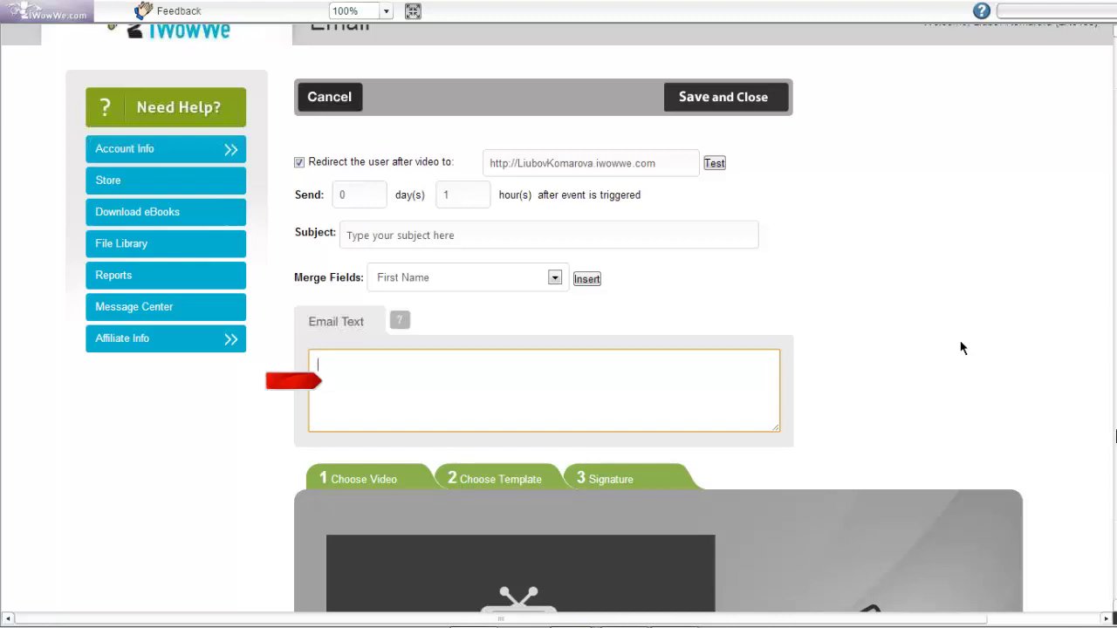
scroll(960, 347, down, 1)
scroll(961, 297, down, 1)
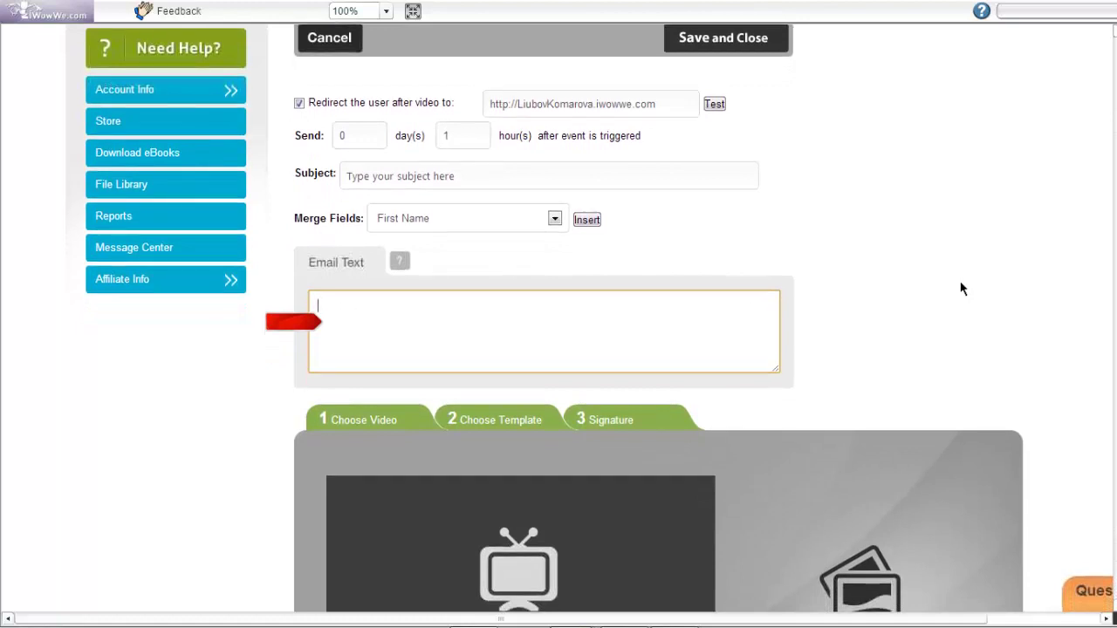
scroll(961, 284, down, 1)
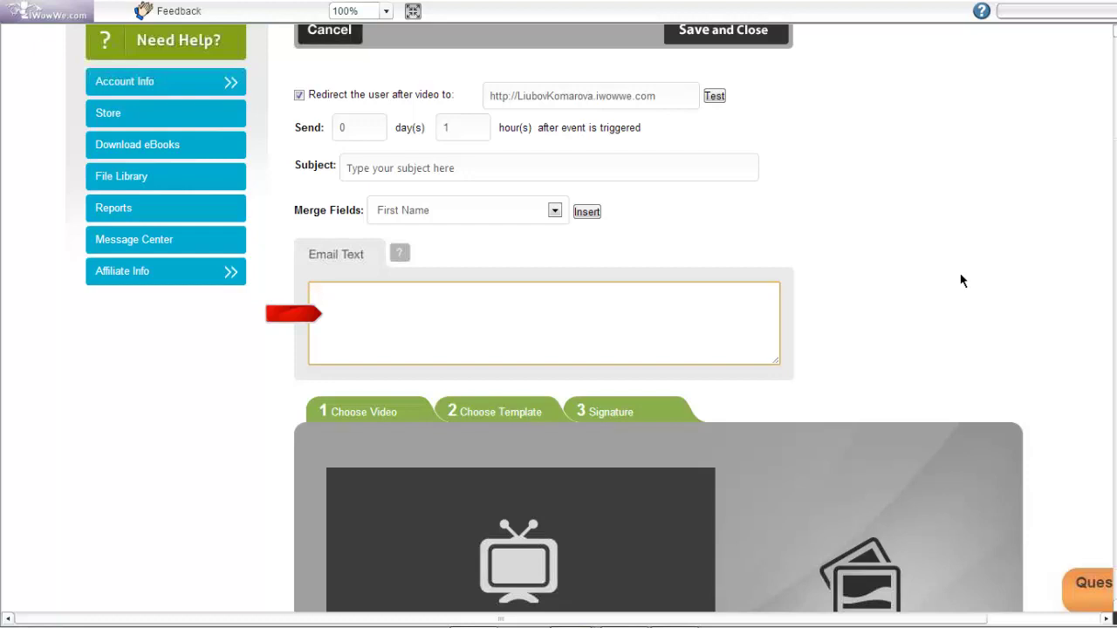
scroll(962, 280, down, 1)
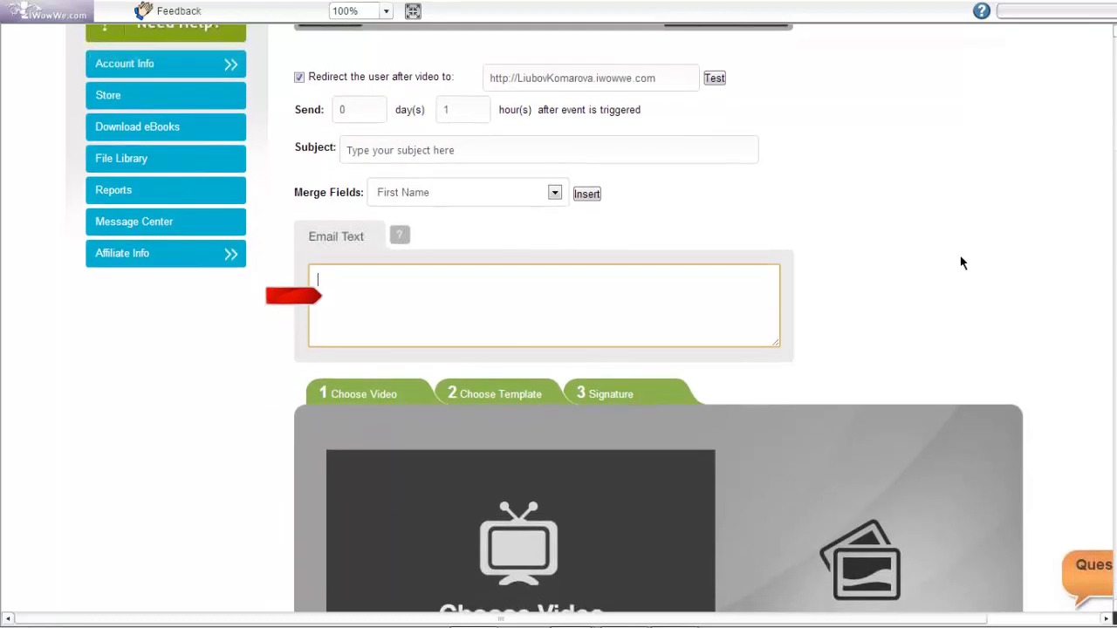
scroll(962, 263, down, 1)
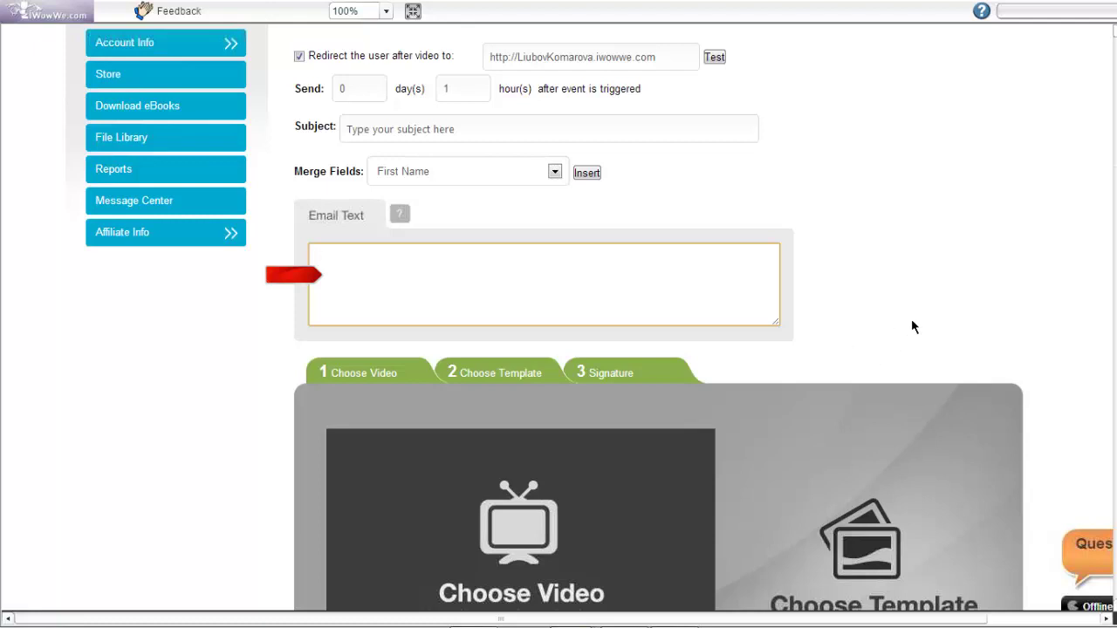
click(967, 262)
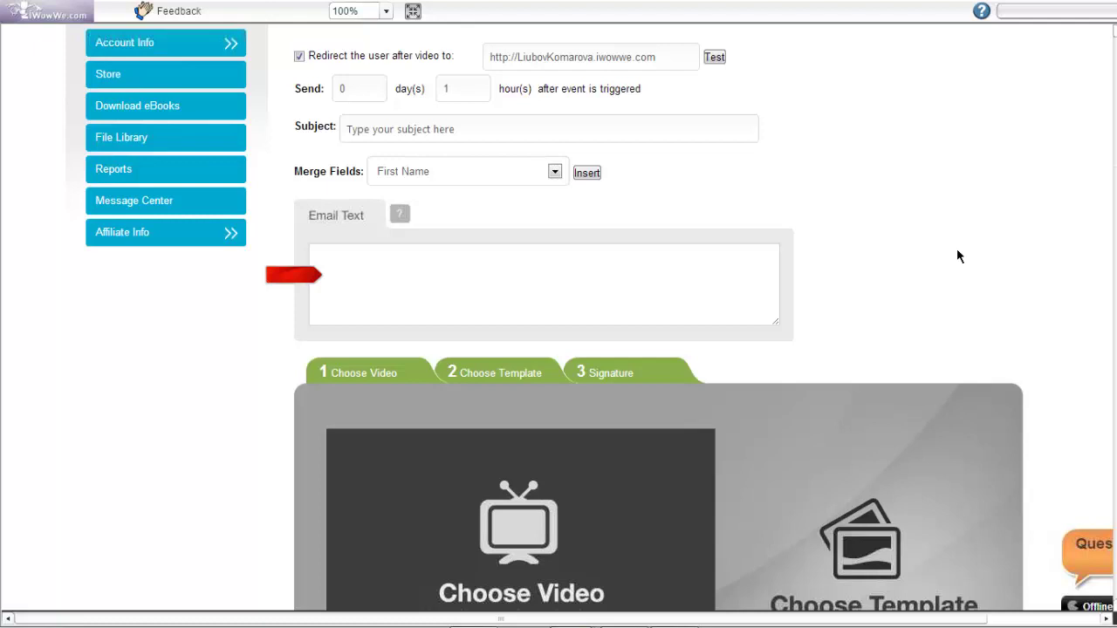
click(437, 307)
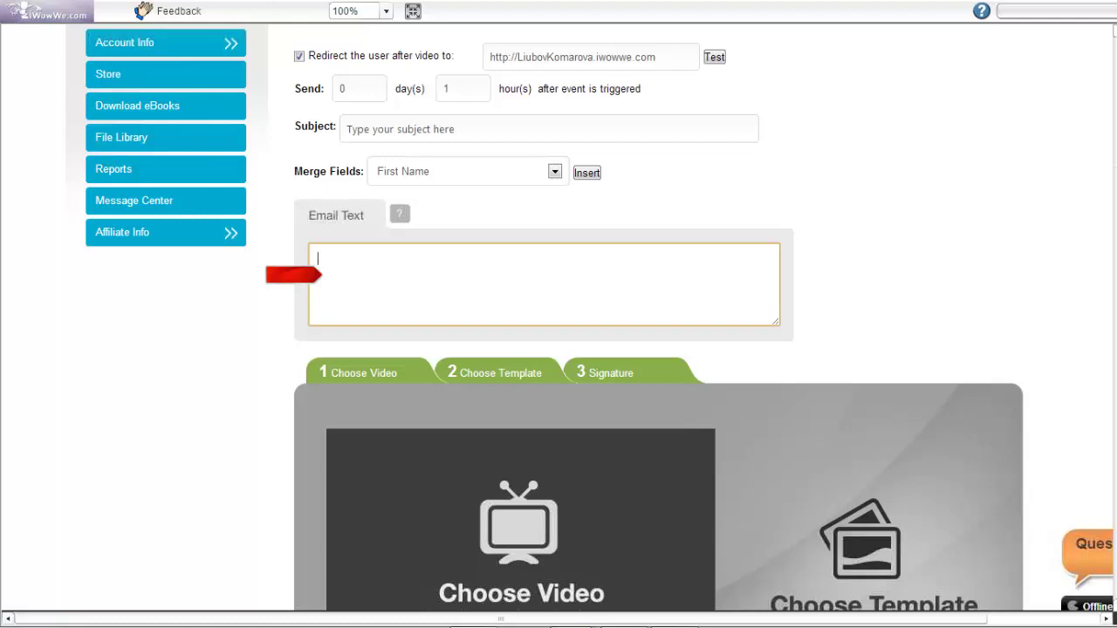
scroll(848, 229, down, 3)
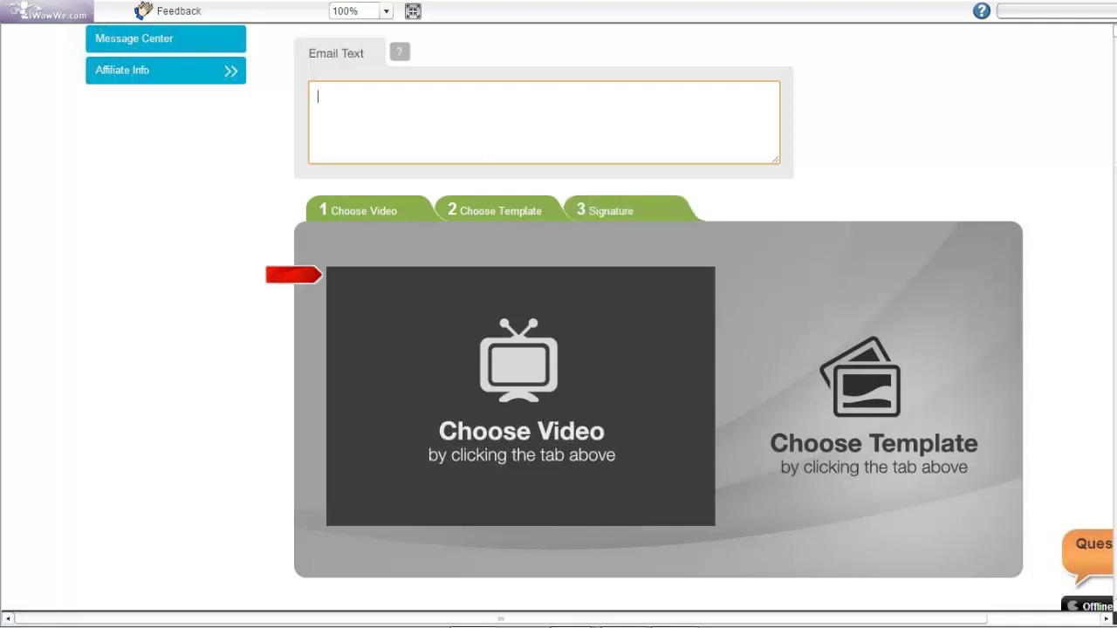
Paste the [[FirstName]] merge field into the empty Email Text box
key(Down)
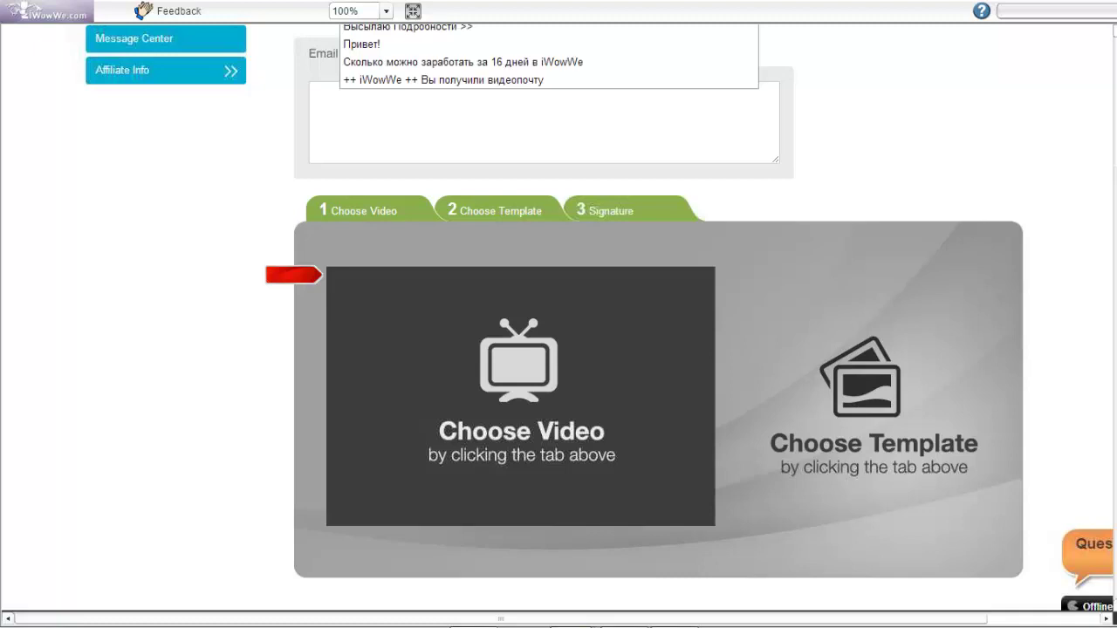
click(416, 26)
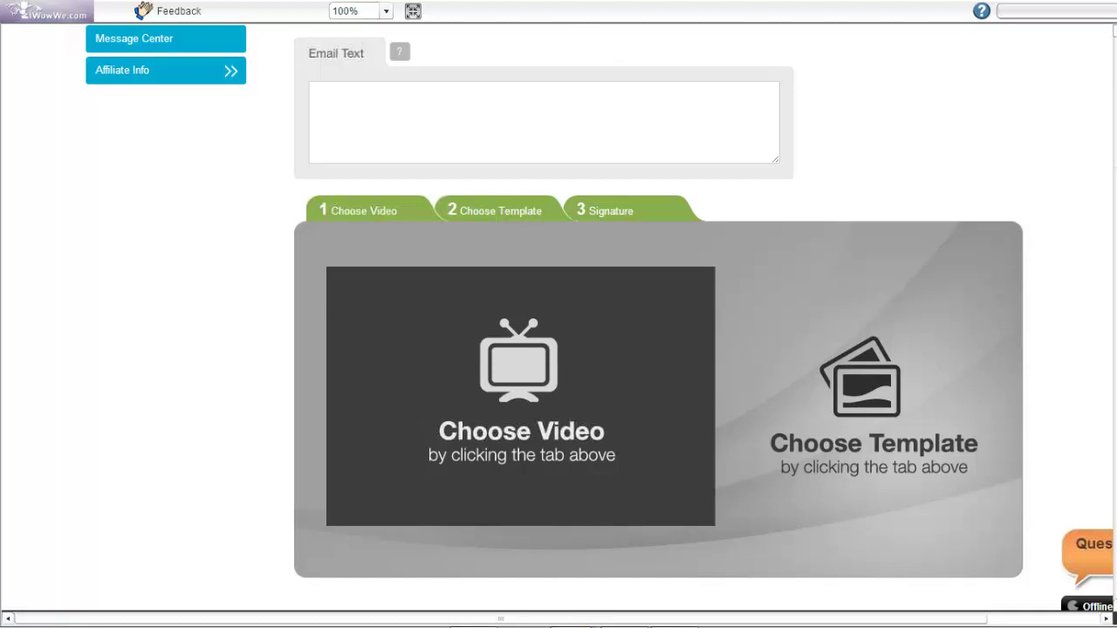
click(563, 29)
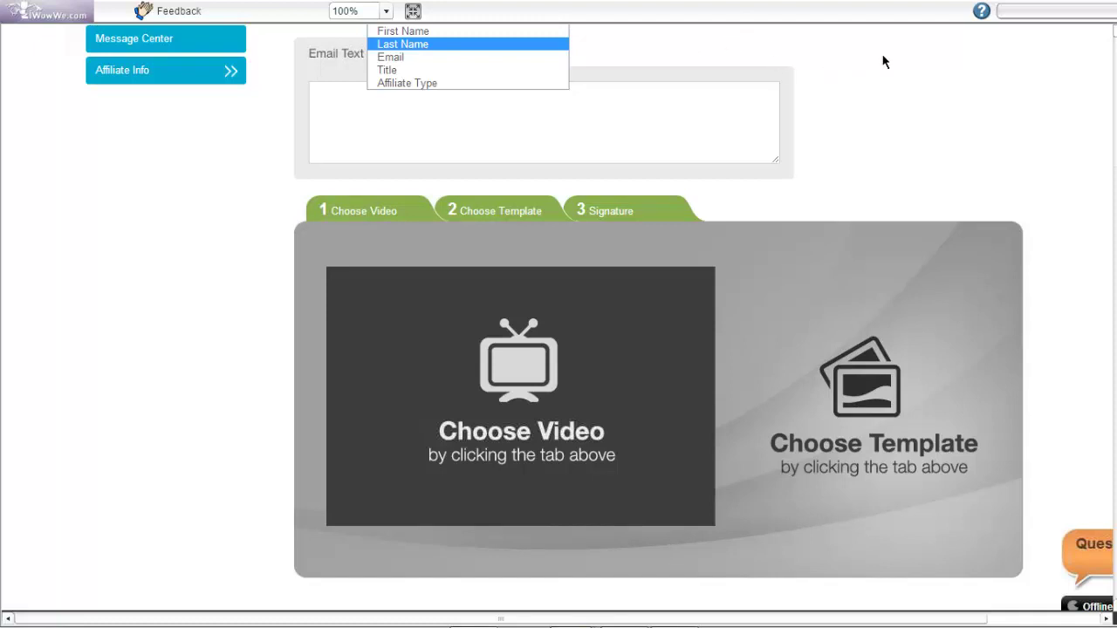
click(751, 37)
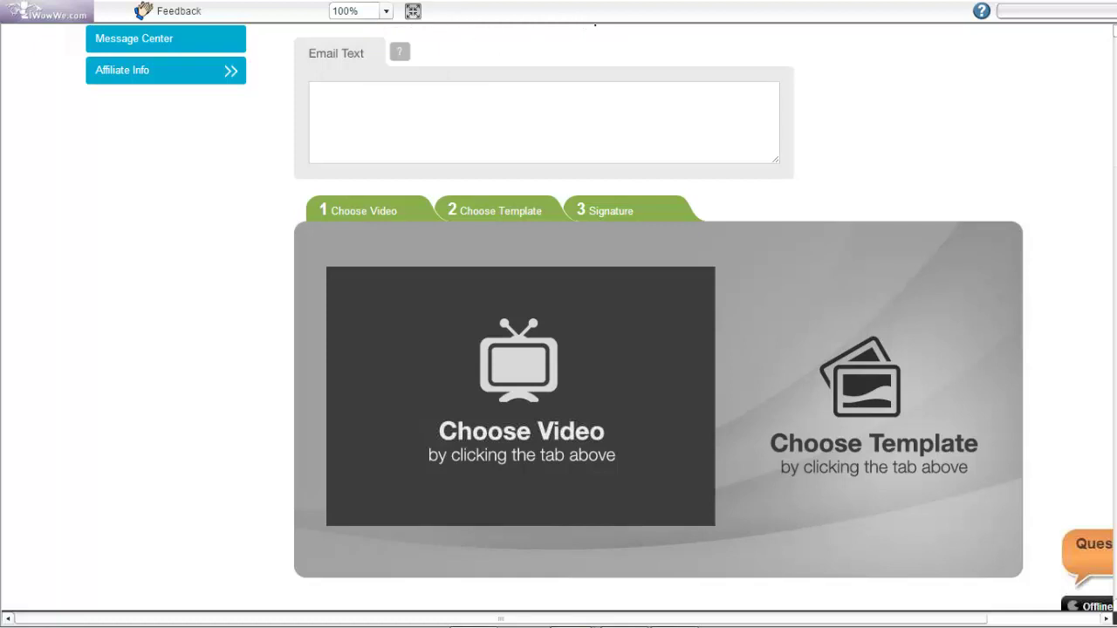
text([[FirstName]])
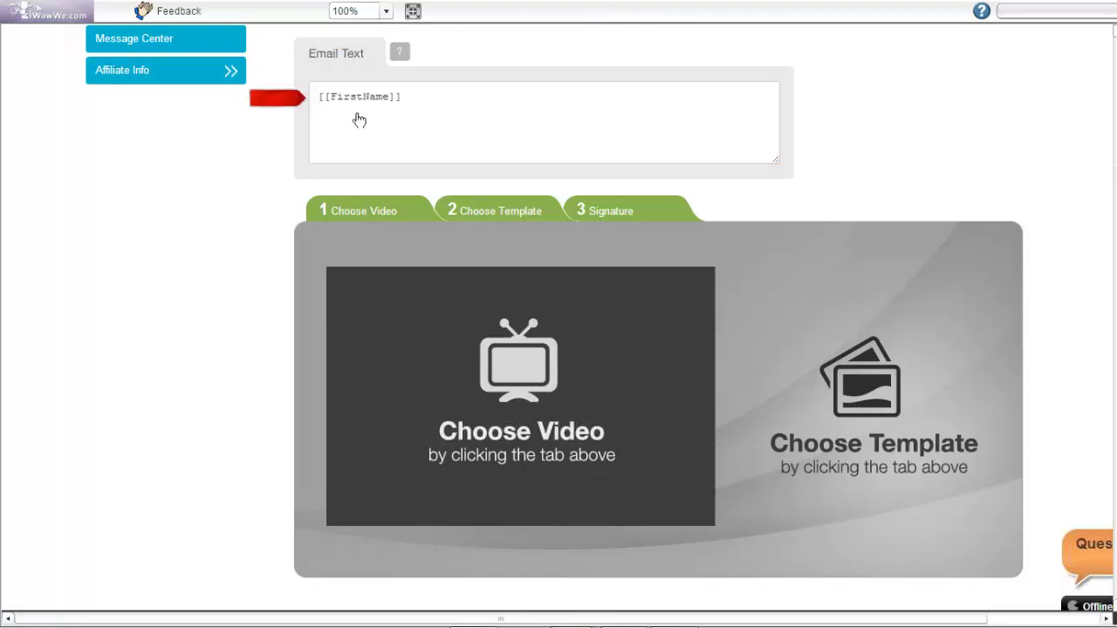
Add ', привет!' right after [[FirstName]] in the email text, removing stray spaces before the comma
click(320, 98)
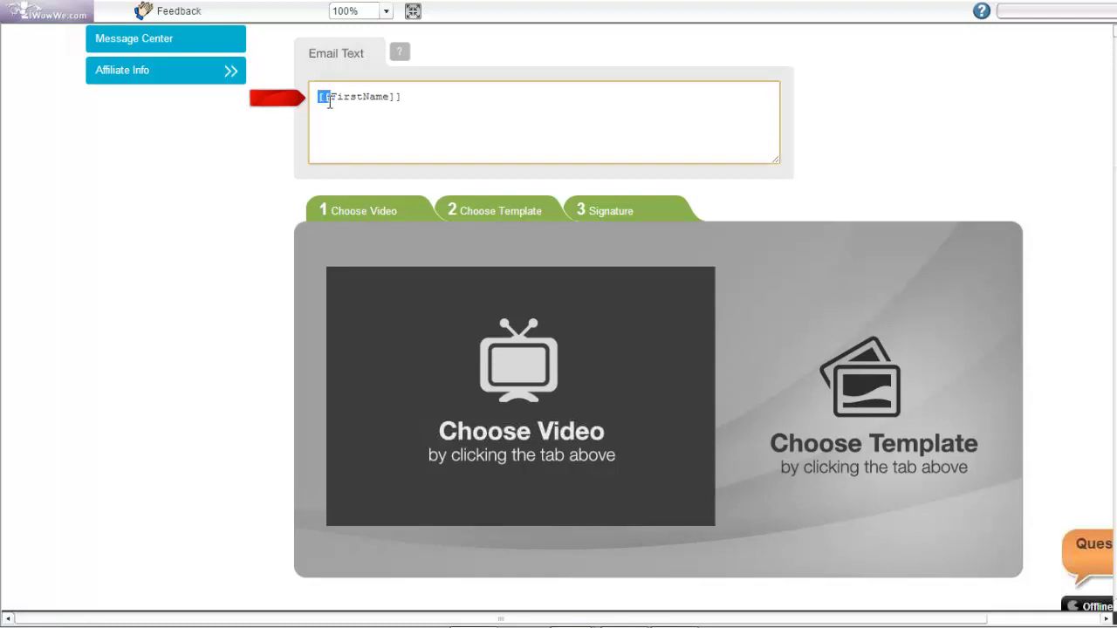
click(405, 101)
key(shift+Left)
key(shift+Left)
click(426, 105)
text(, привет!)
click(411, 99)
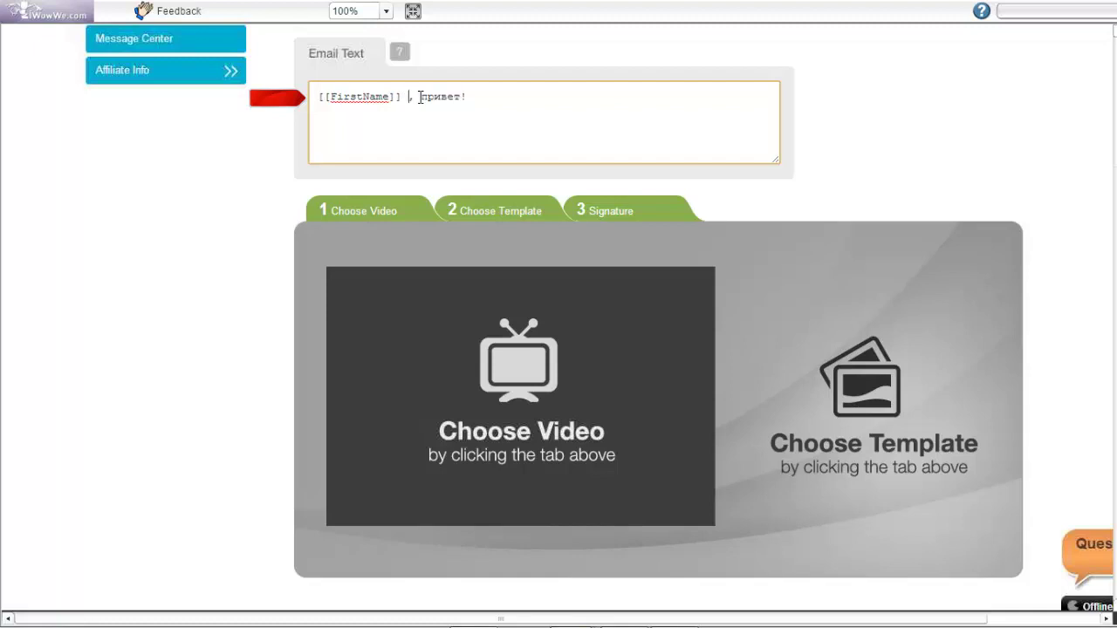
key(Delete)
click(408, 92)
key(BackSpace)
Add a second line reading 'Вы подписались на мою рассылку! Спасибо!'
key(Return)
text(Вы подпис)
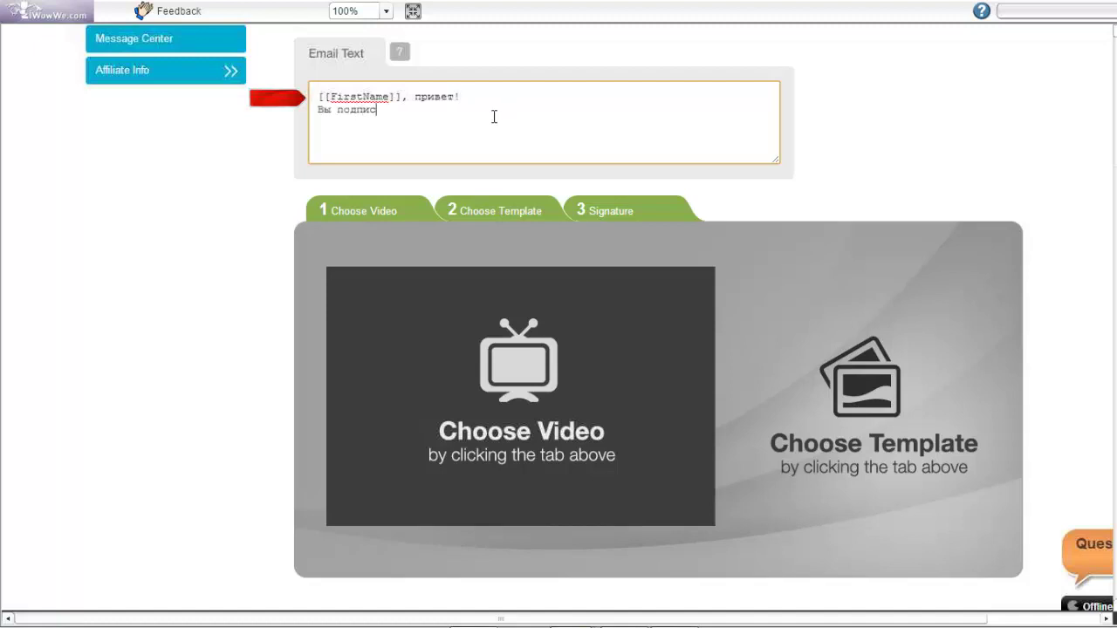
text(ались на мою рассылку)
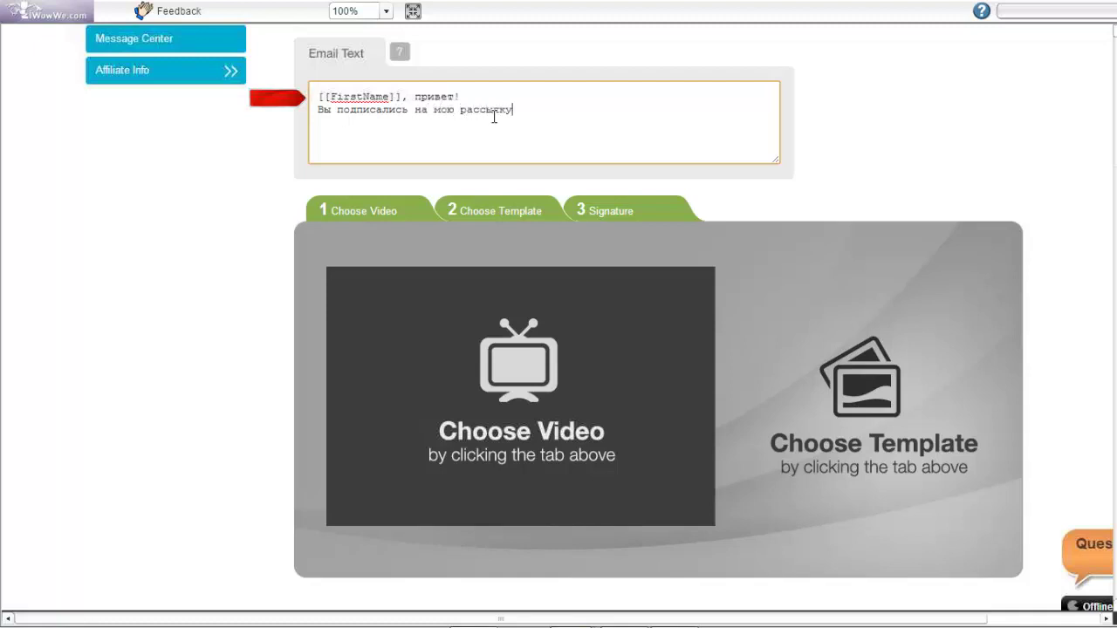
text(! С)
scroll(494, 116, up, 2)
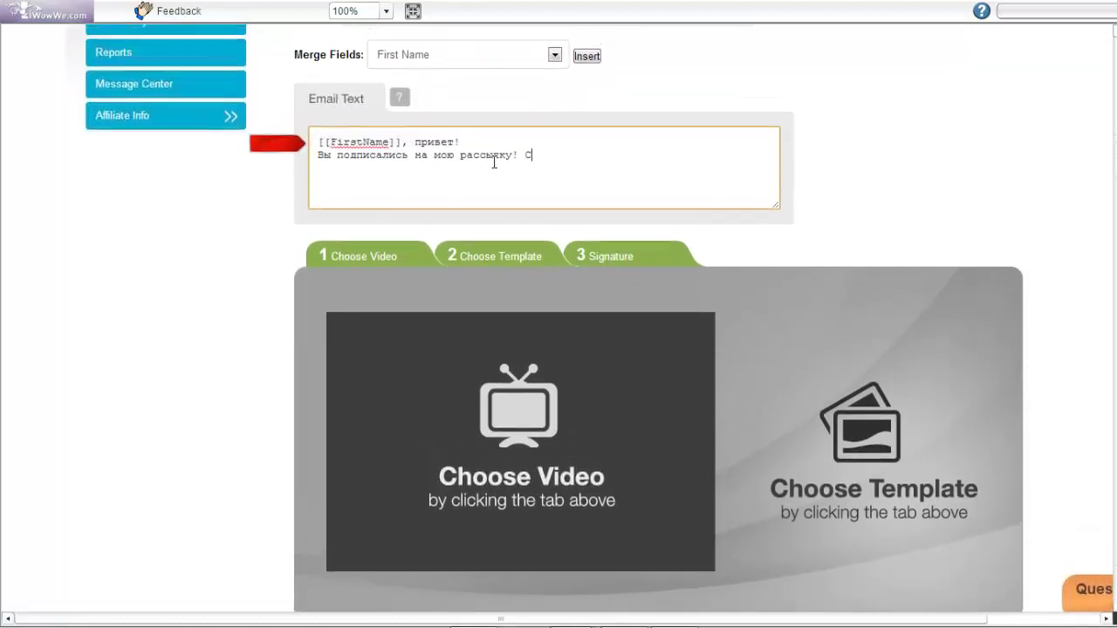
scroll(494, 198, up, 1)
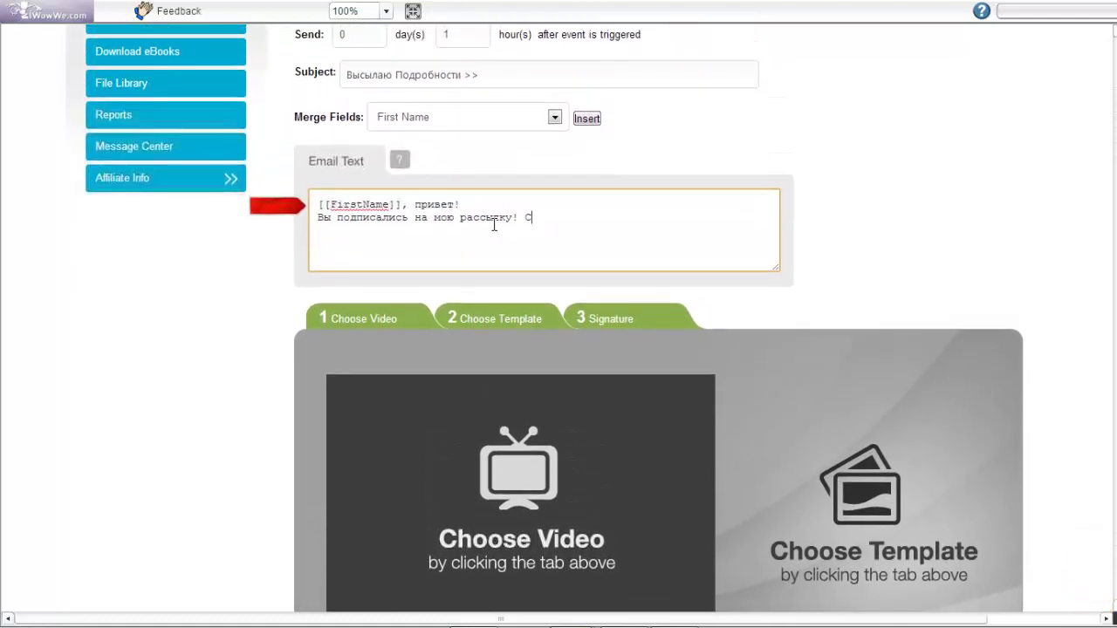
text(пасибо!)
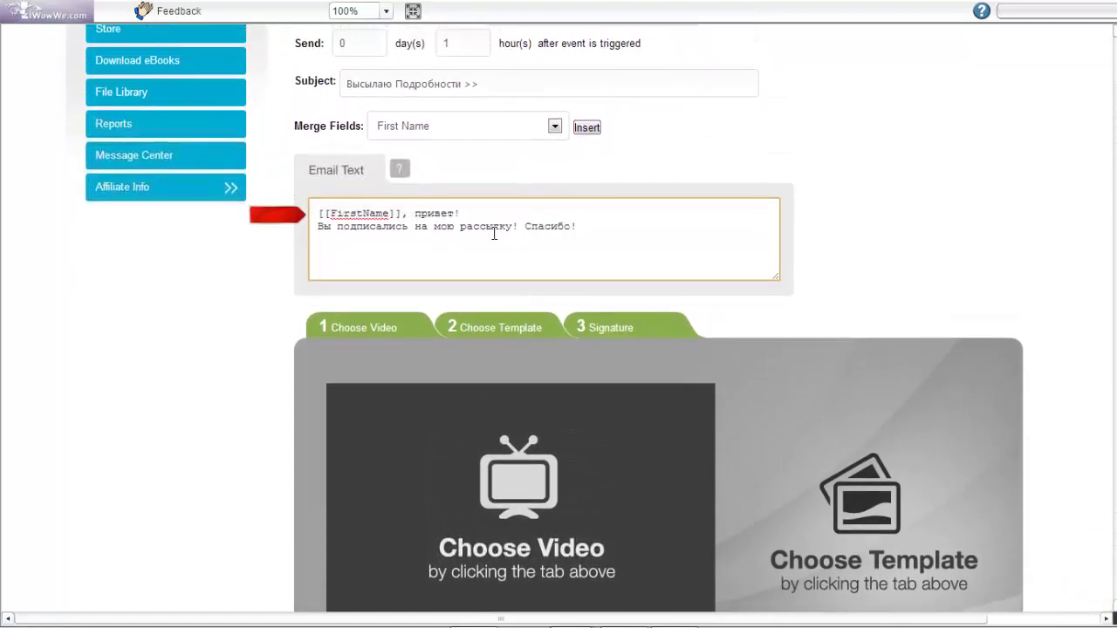
scroll(494, 234, up, 1)
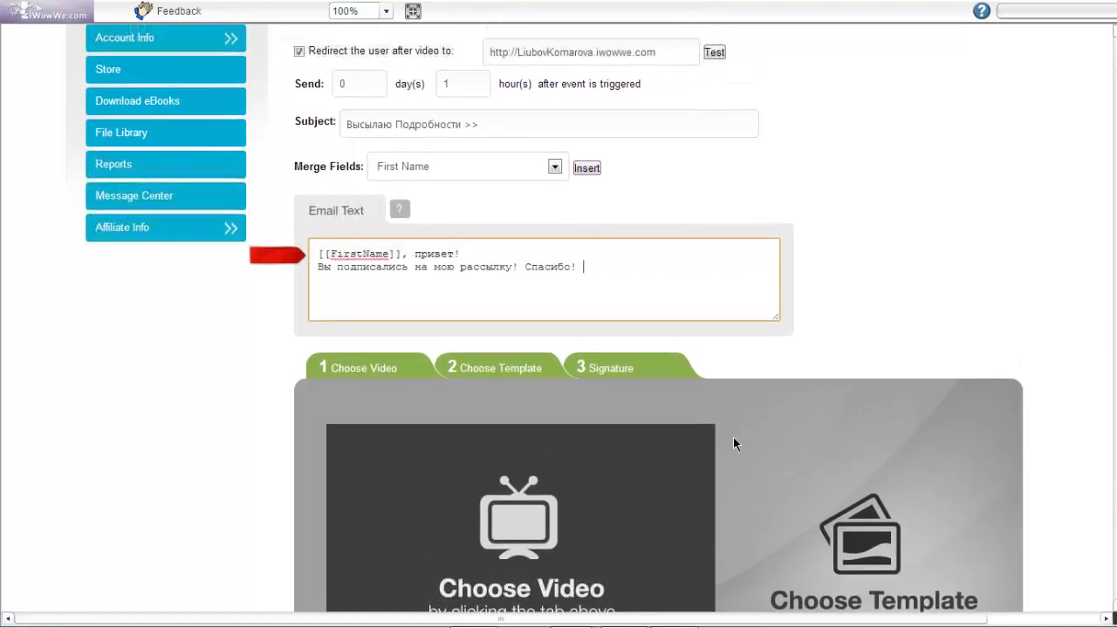
Pick 'В лесу родилась ёлочка-Маша и медведь' from the Video Library as the email's video
click(678, 459)
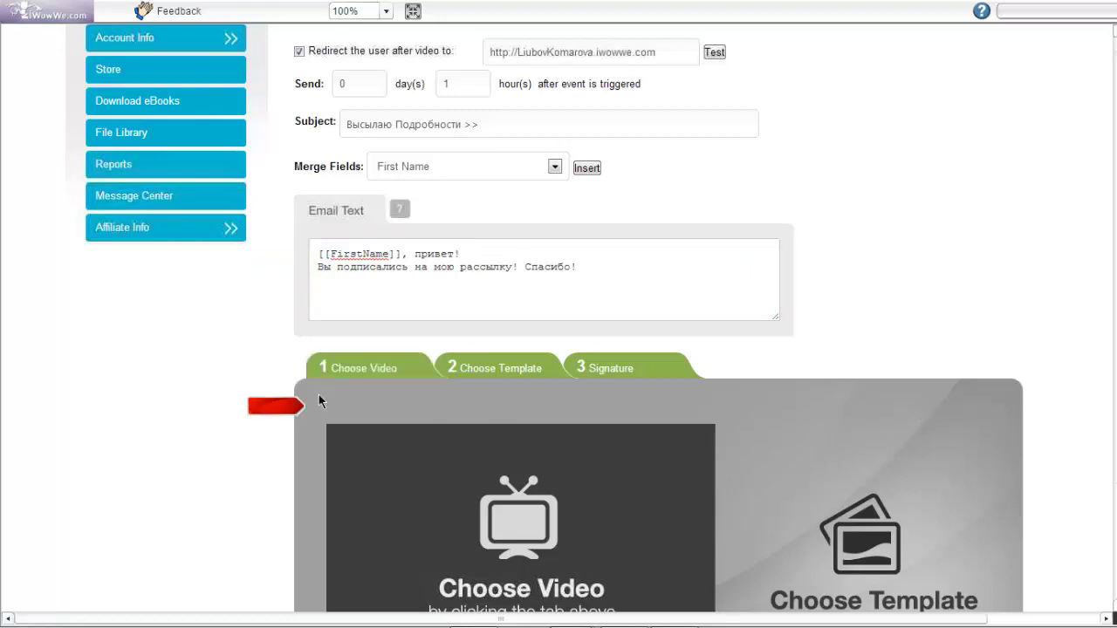
click(362, 375)
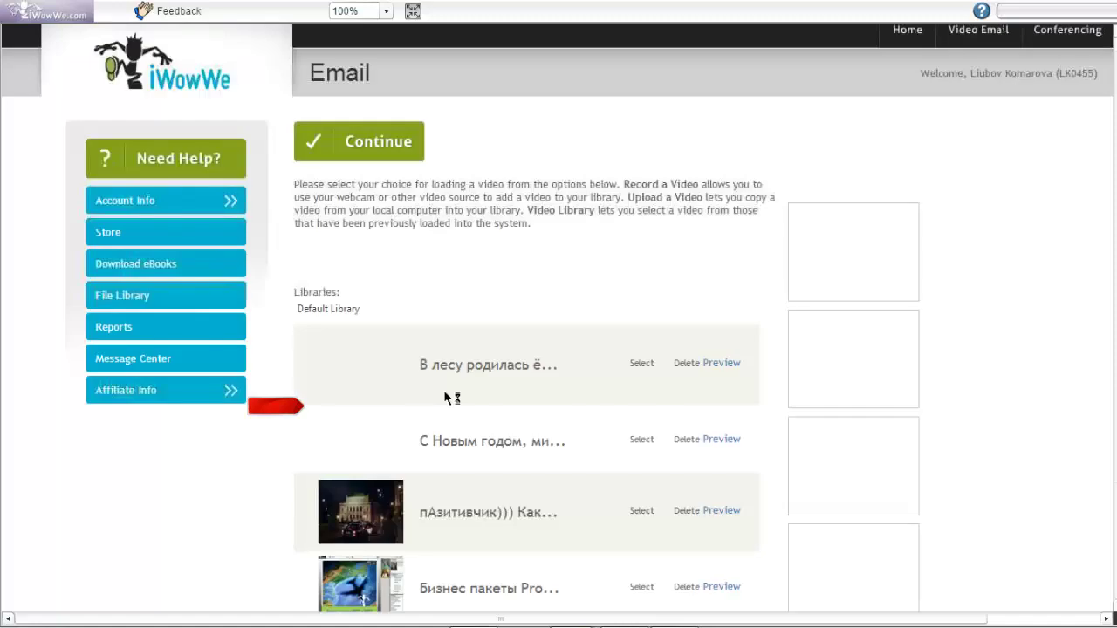
scroll(450, 398, down, 1)
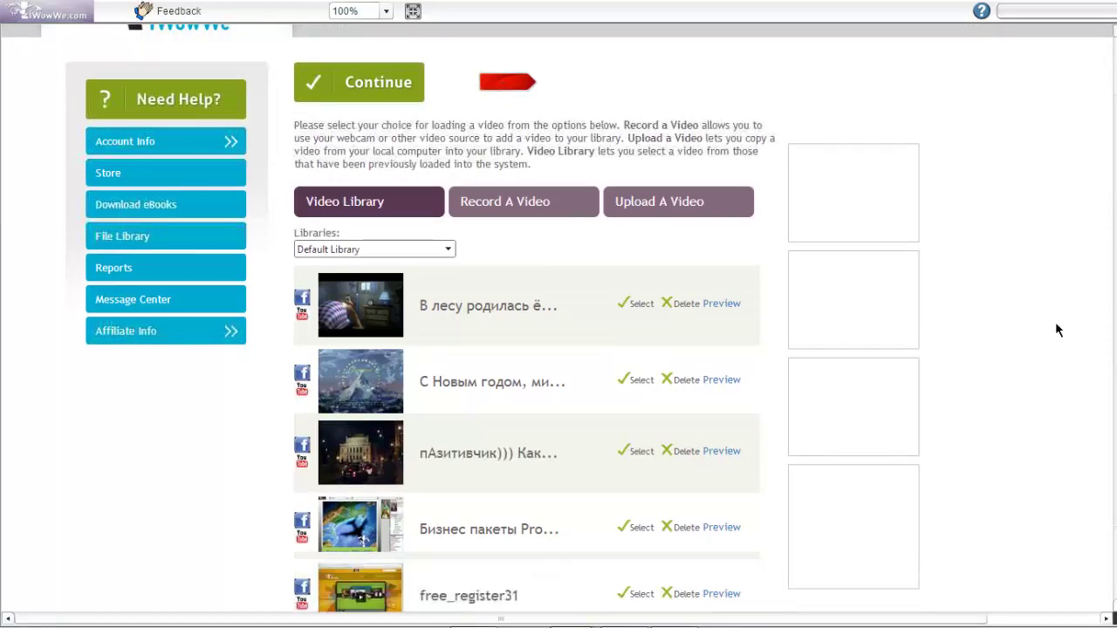
scroll(1039, 366, down, 1)
scroll(1041, 360, down, 1)
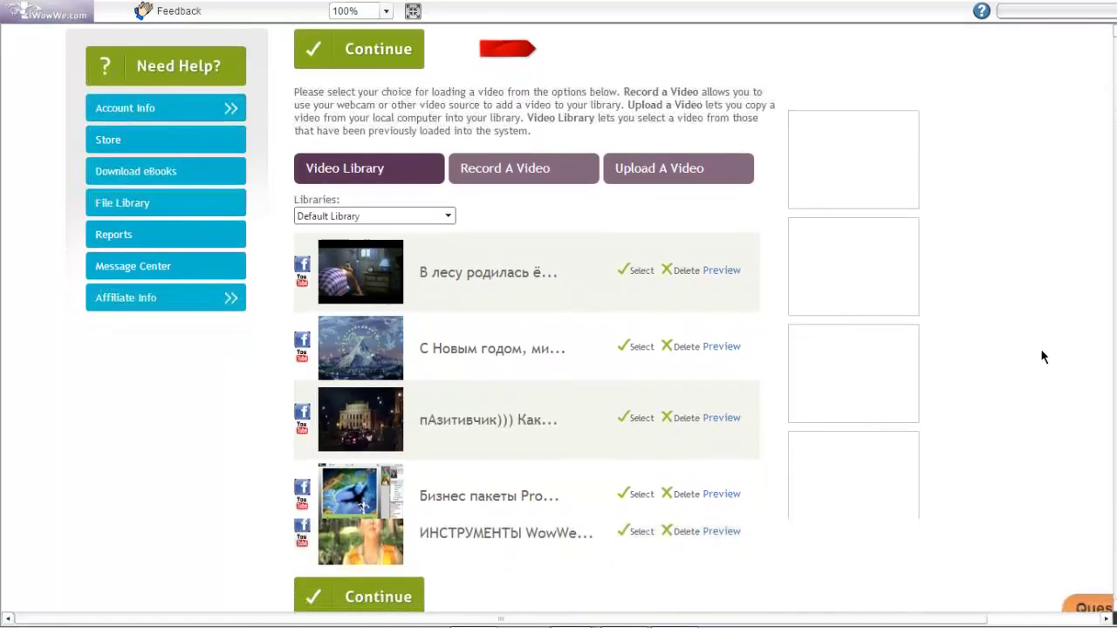
scroll(1041, 349, down, 3)
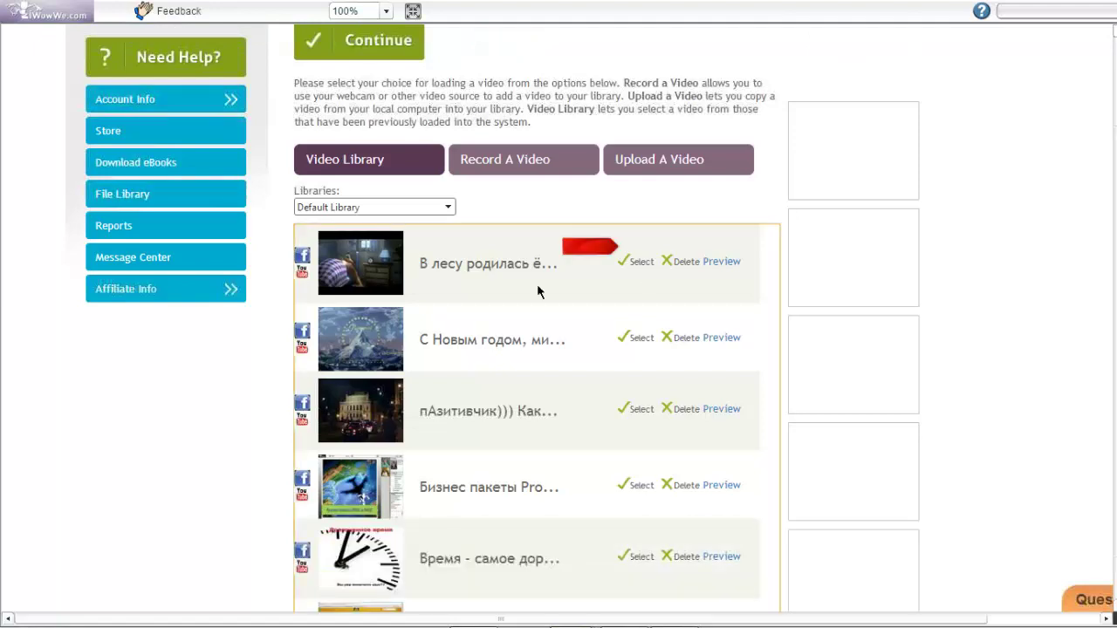
click(637, 261)
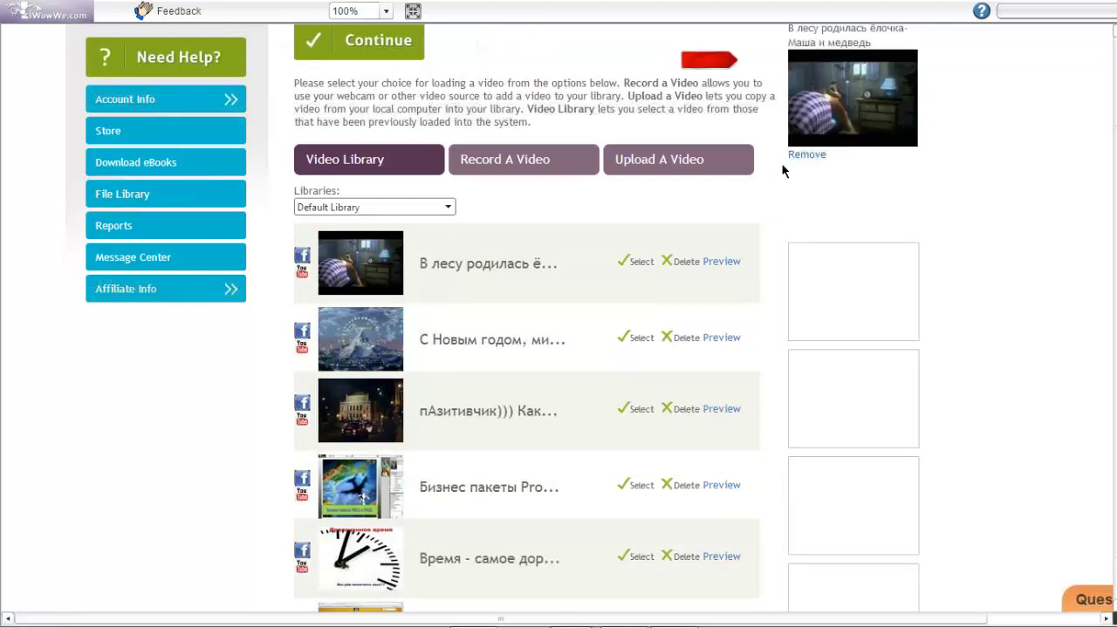
scroll(706, 60, up, 1)
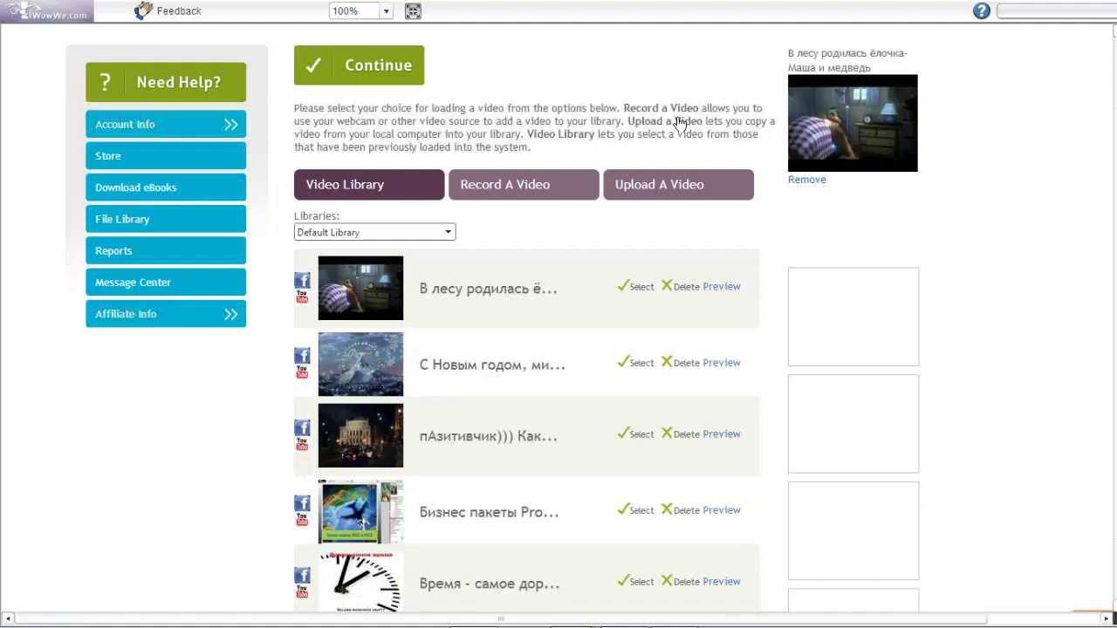
click(389, 70)
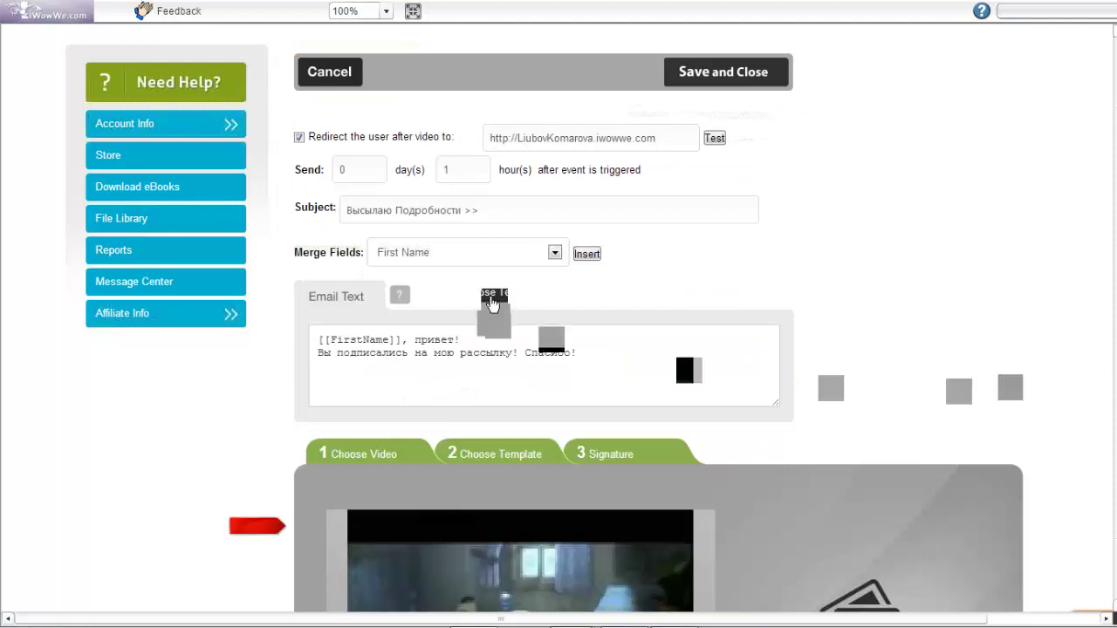
scroll(493, 303, down, 3)
click(492, 301)
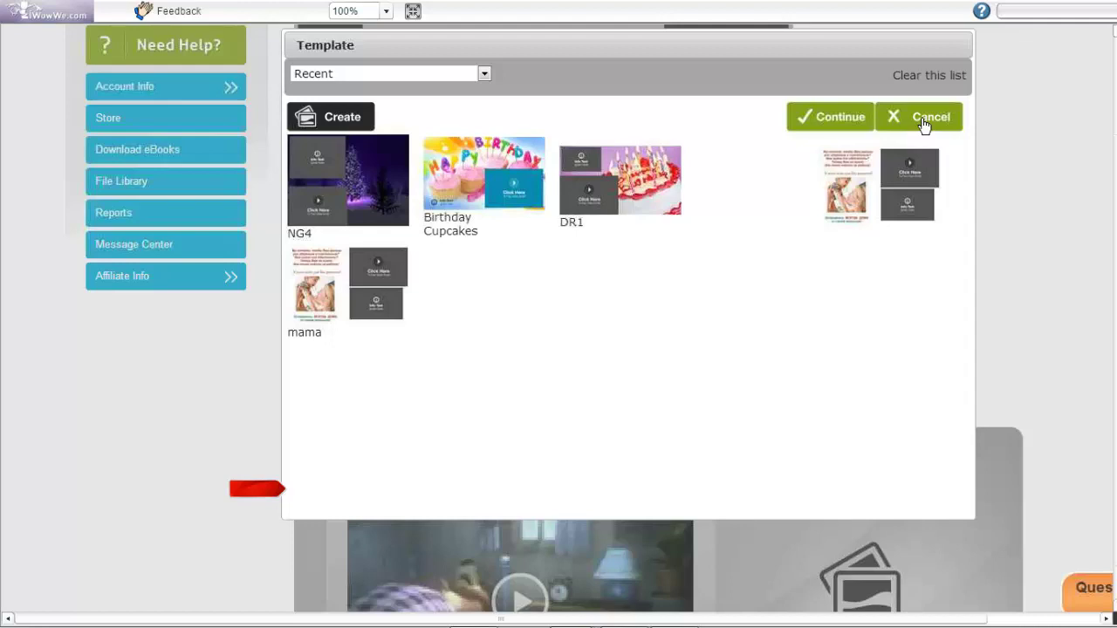
click(924, 122)
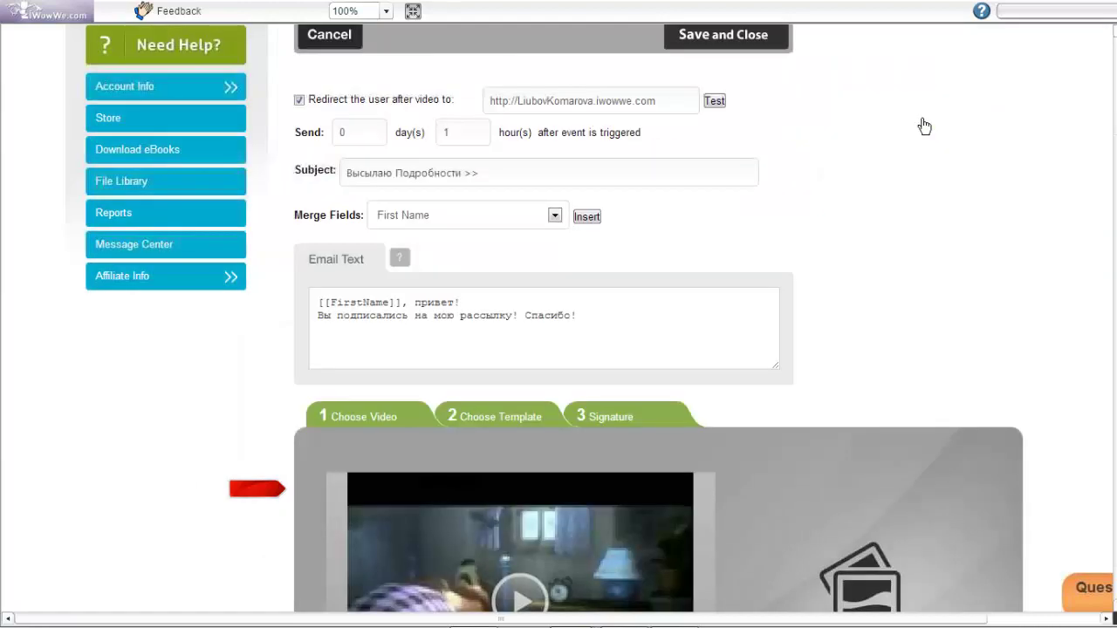
scroll(988, 155, down, 3)
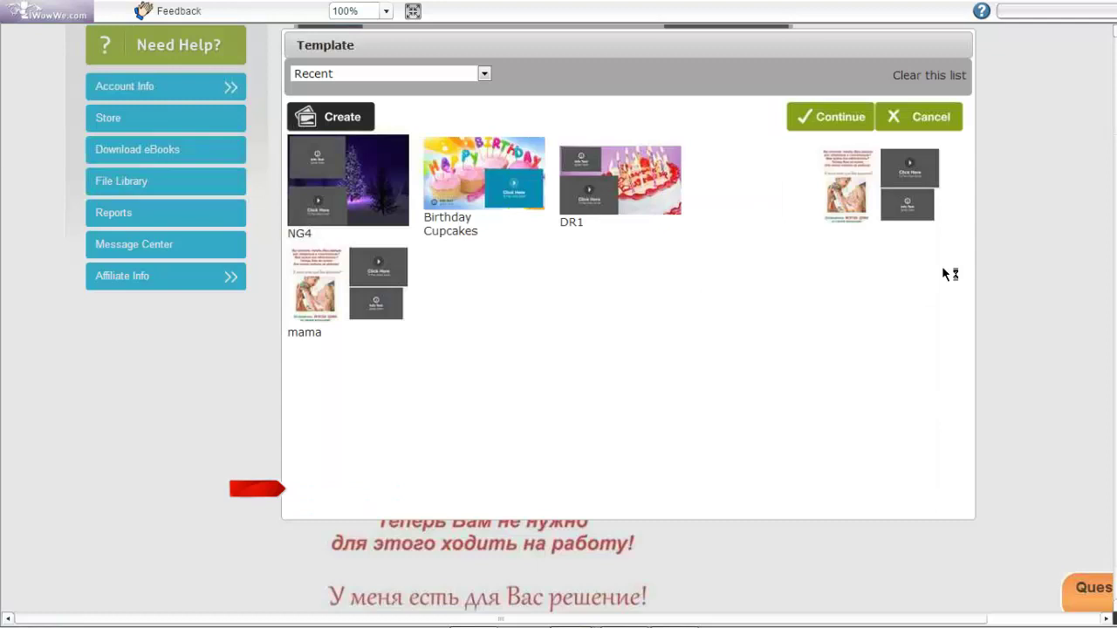
Switch the template category to Custom and pick the mama_i_komp template
click(392, 73)
click(703, 336)
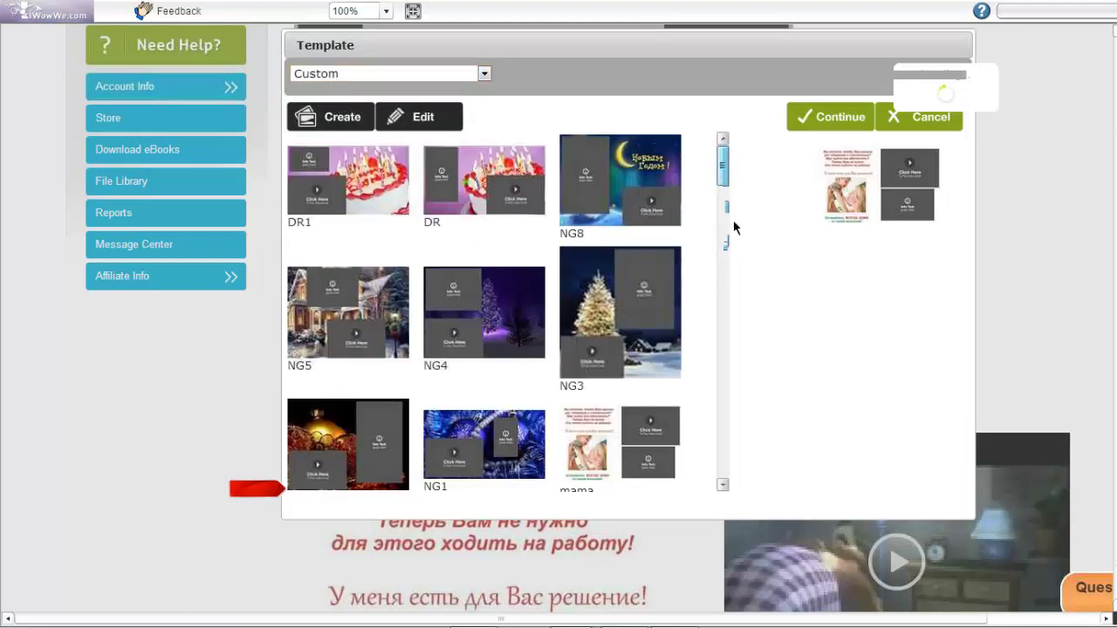
scroll(733, 220, down, 3)
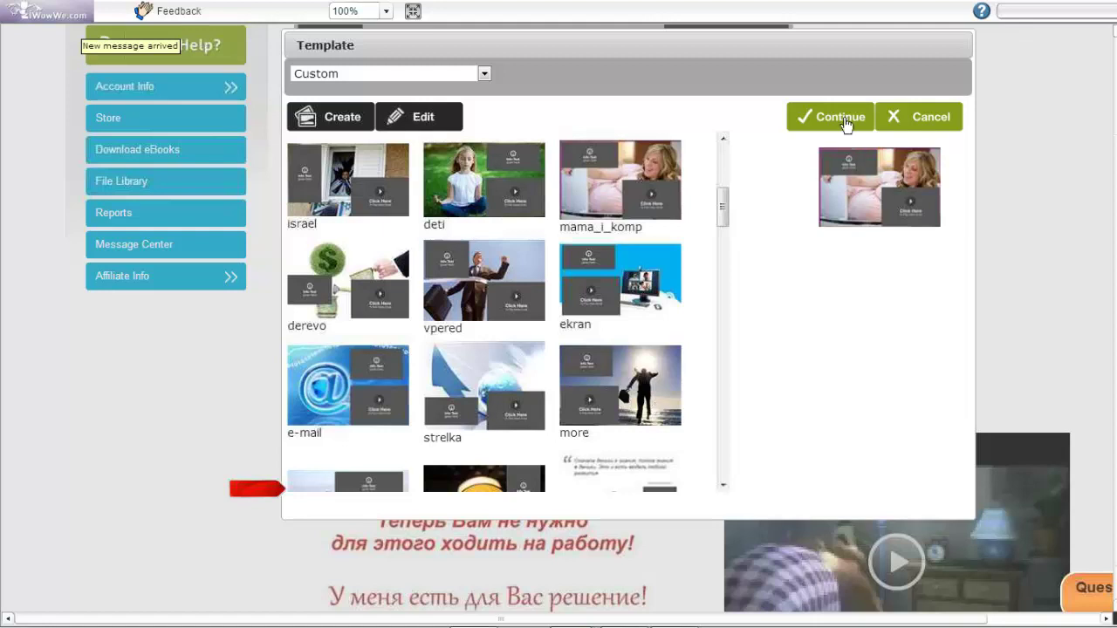
Apply the mama_i_komp template and review the resulting email preview
click(845, 121)
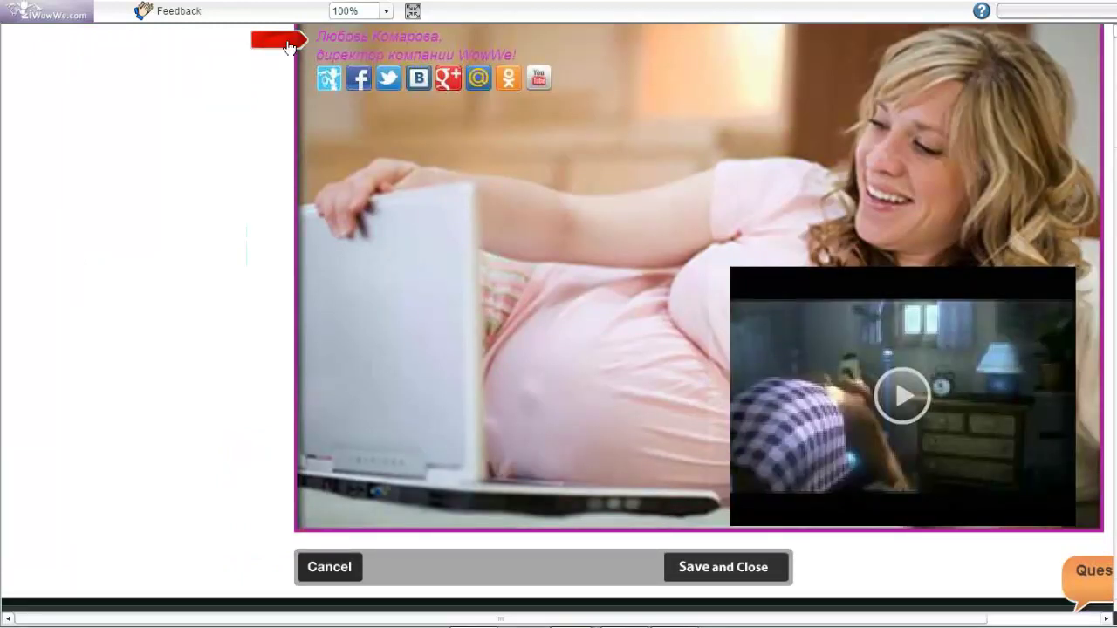
scroll(288, 46, up, 3)
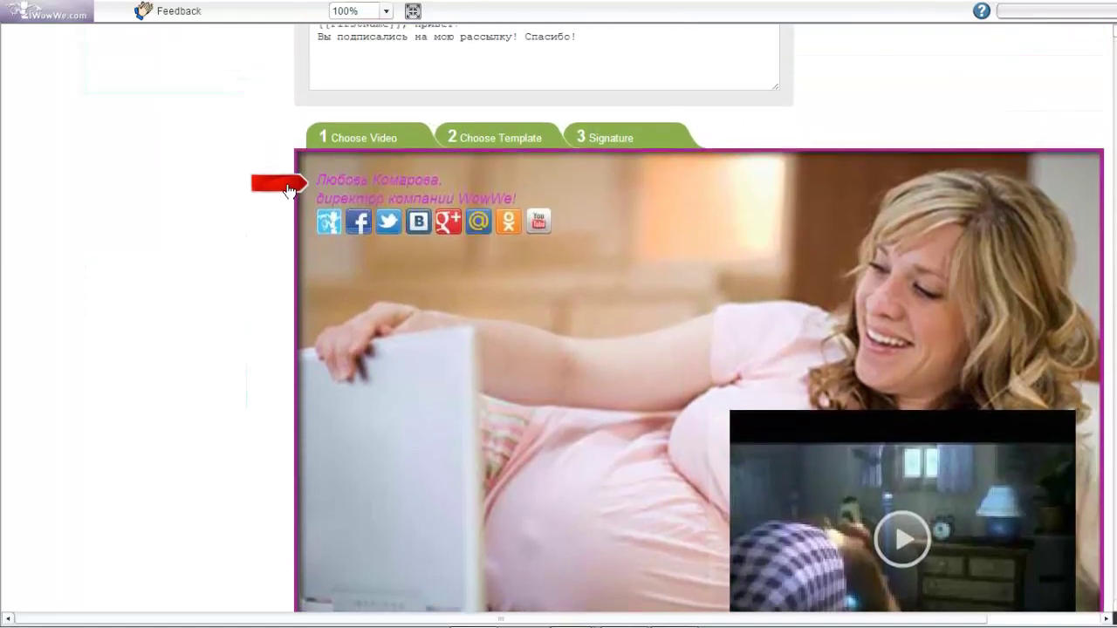
scroll(289, 192, down, 1)
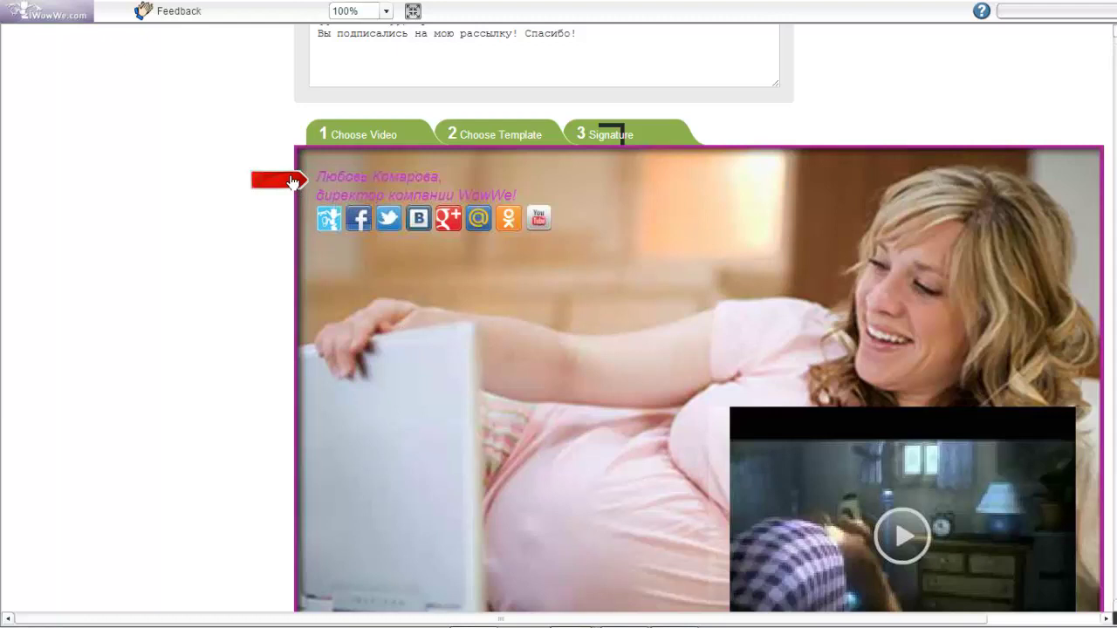
scroll(294, 181, down, 3)
scroll(293, 41, down, 1)
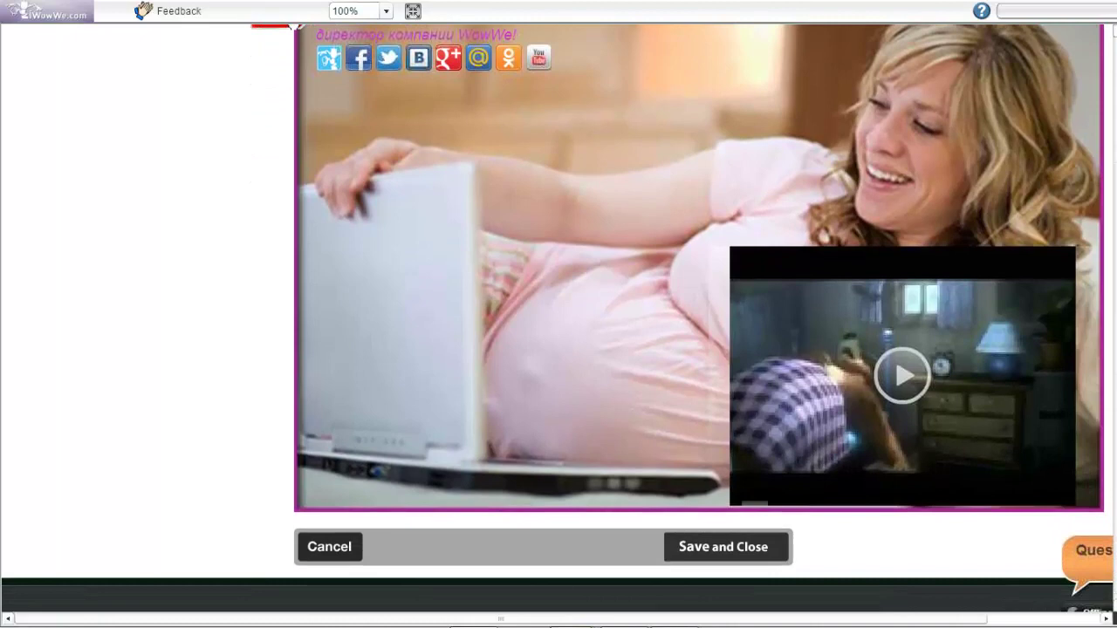
scroll(295, 26, up, 4)
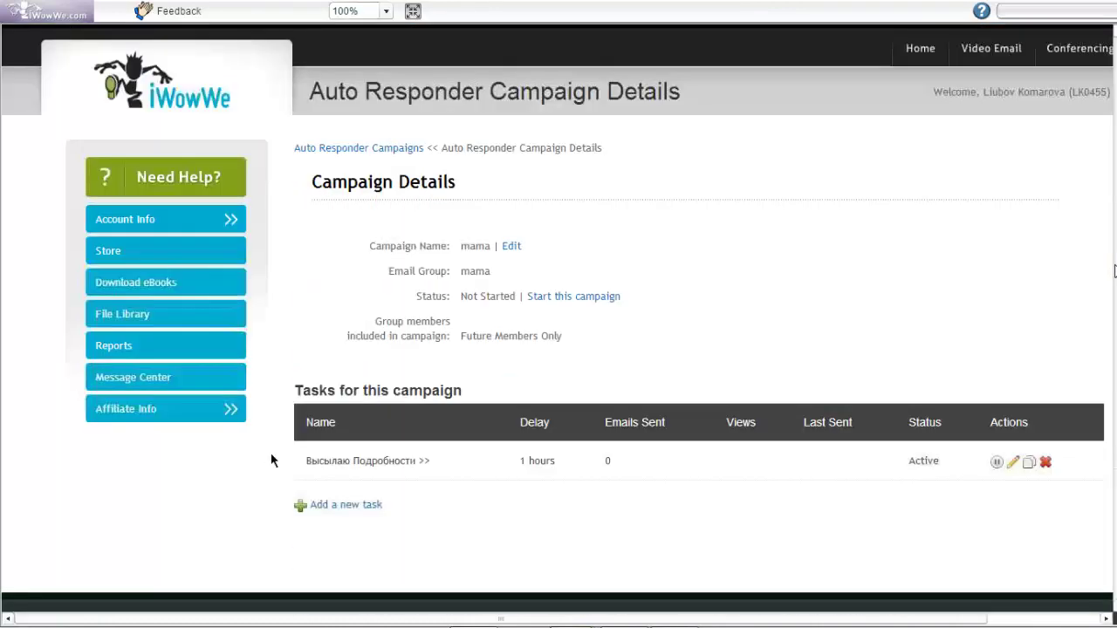
scroll(278, 436, down, 1)
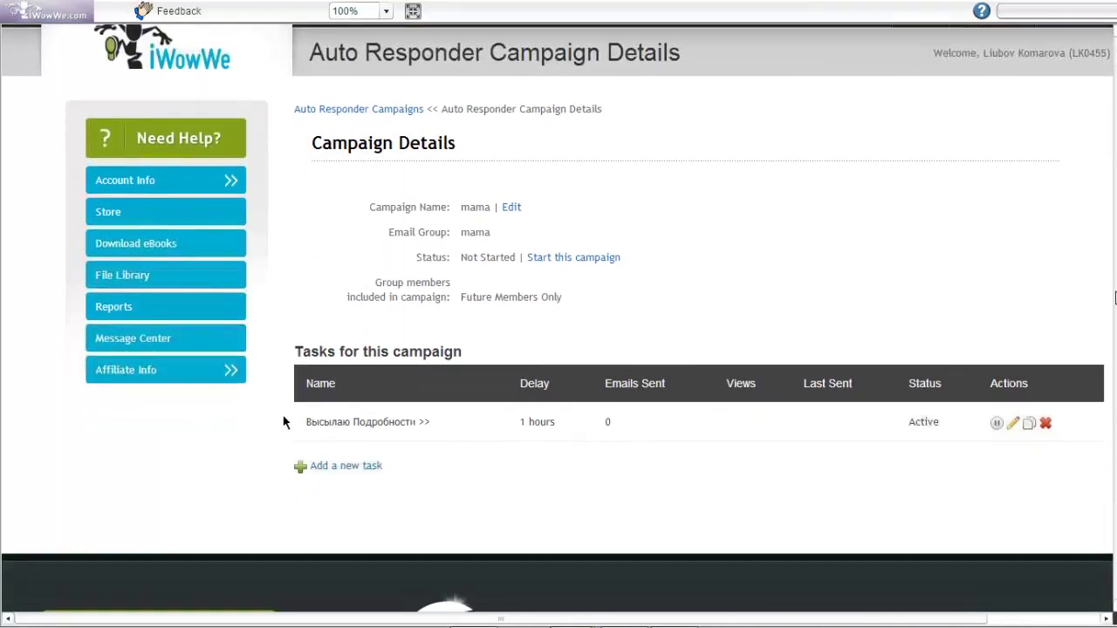
Add a new task to the mama campaign
click(328, 475)
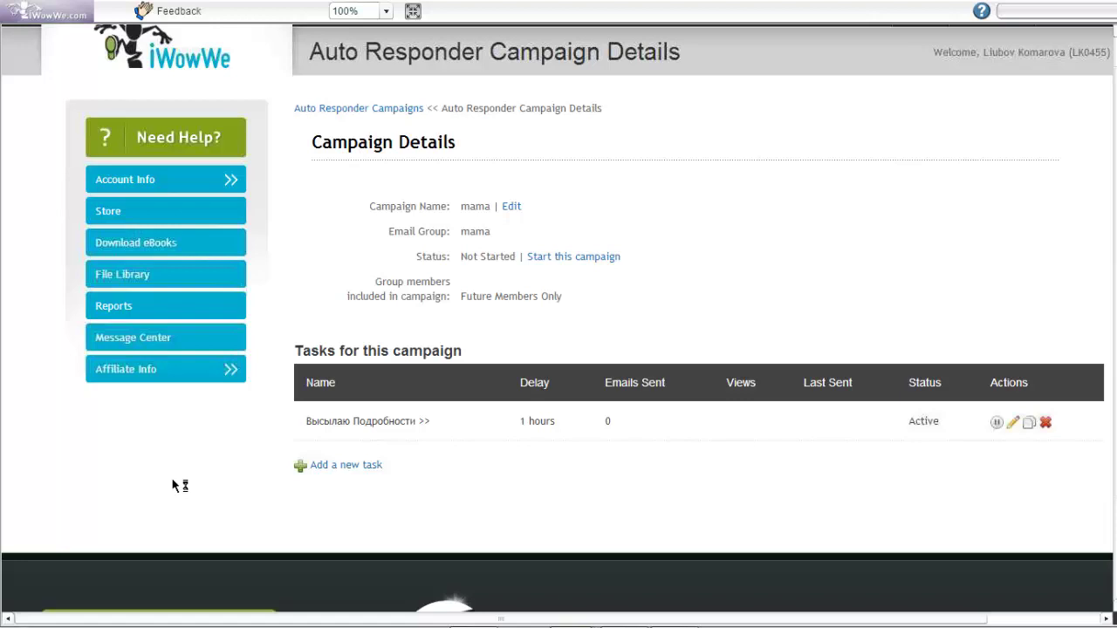
Set a 1-day, 0-hour send delay, then discard the unsaved new task
text(1)
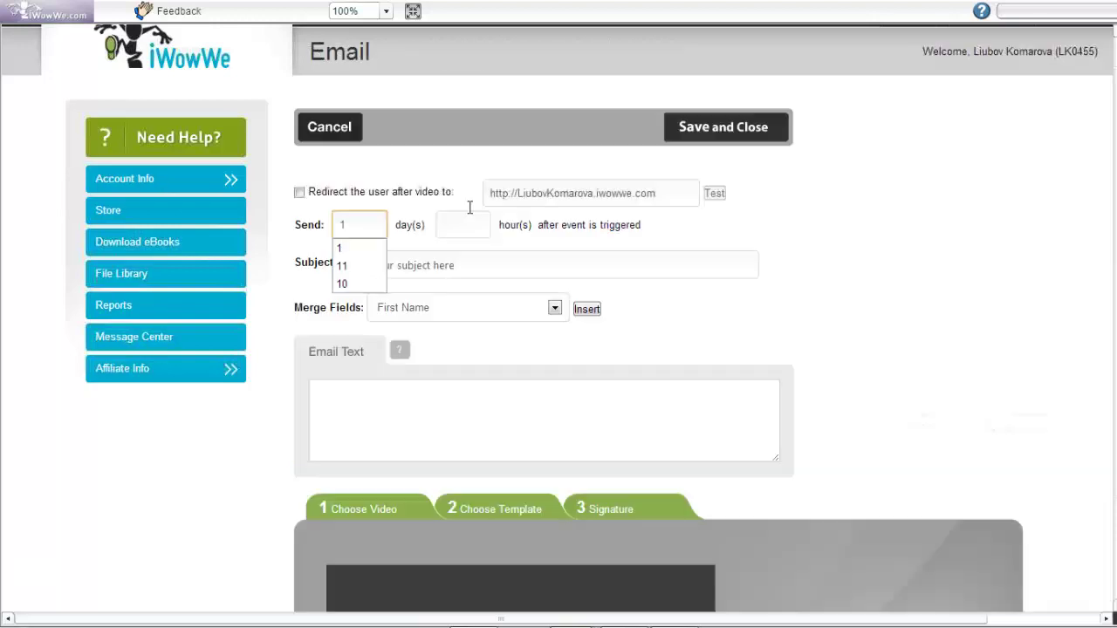
click(450, 214)
text(0)
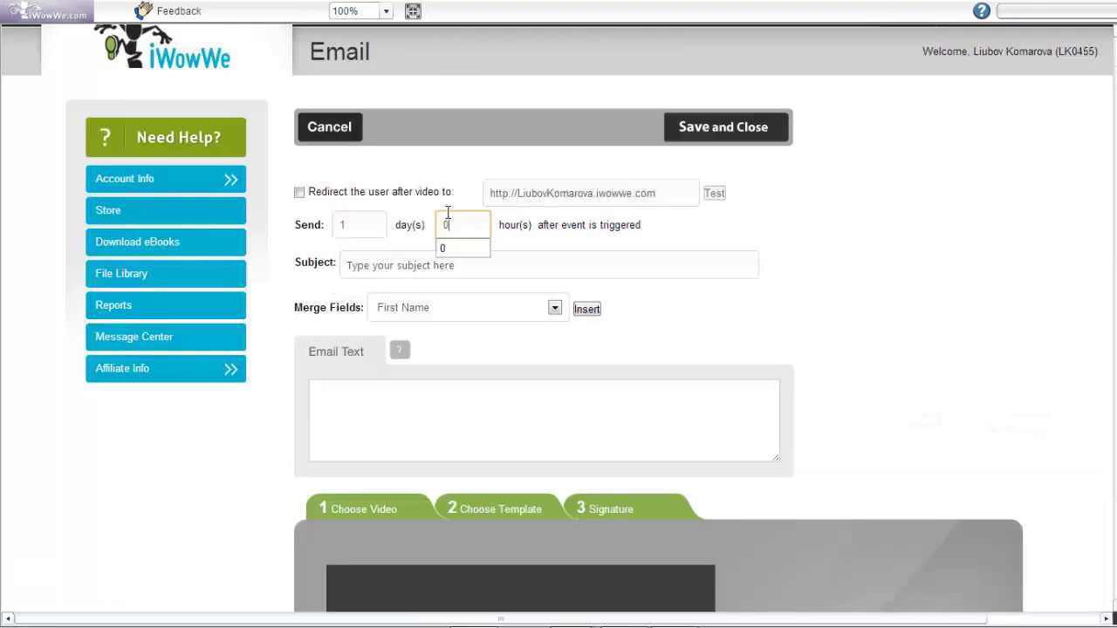
click(986, 275)
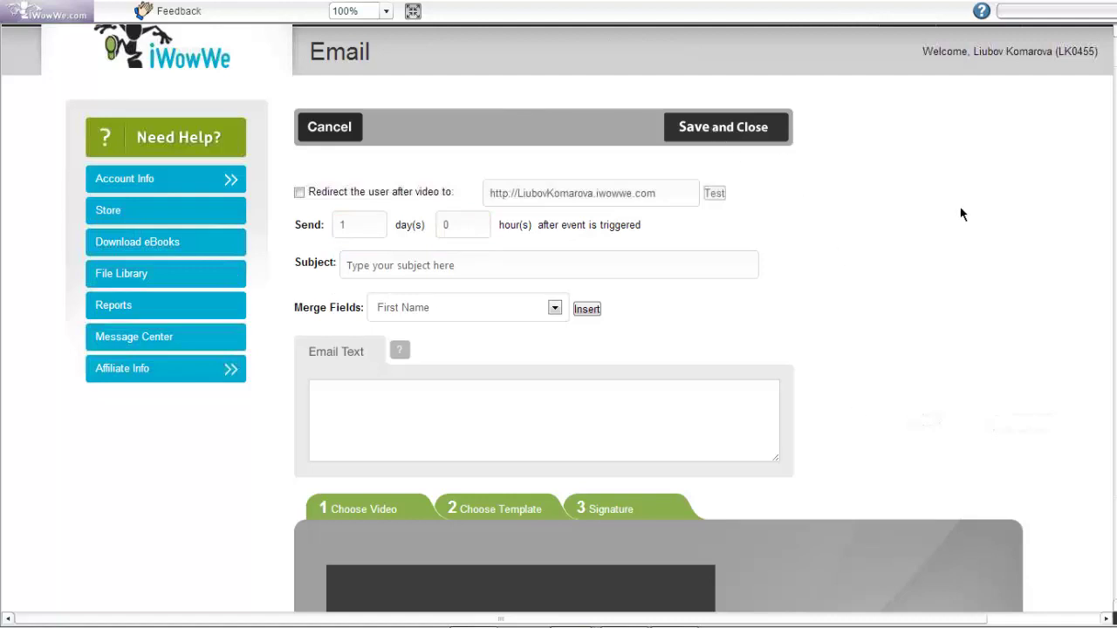
click(647, 364)
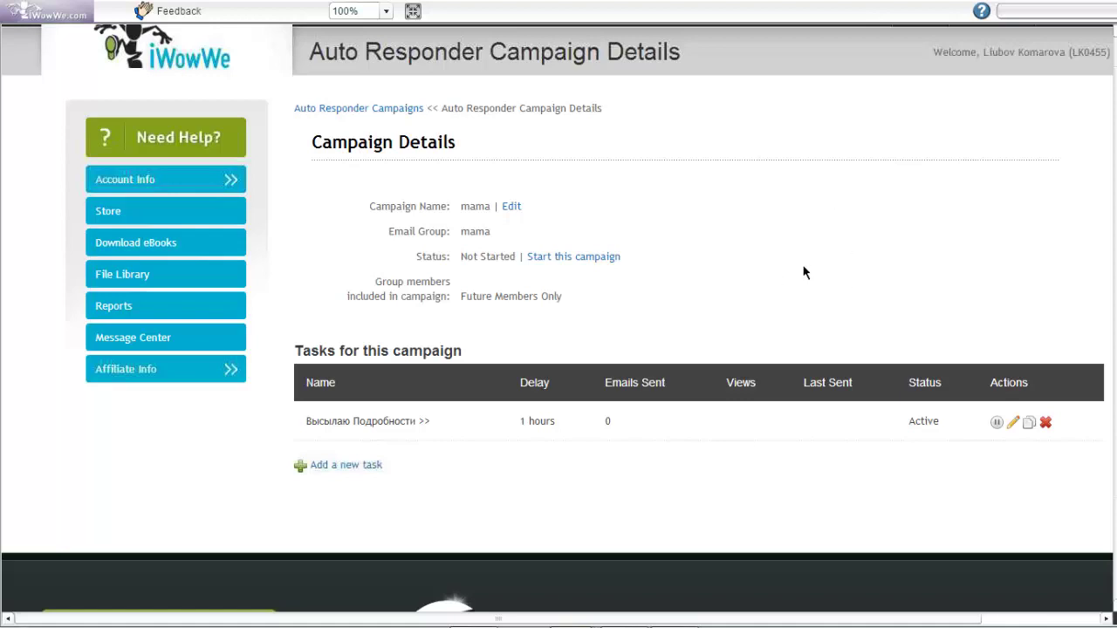
Return to Auto Responder Campaigns and scroll to the 'WowWe - инстр для бизнеса!' campaign
click(347, 112)
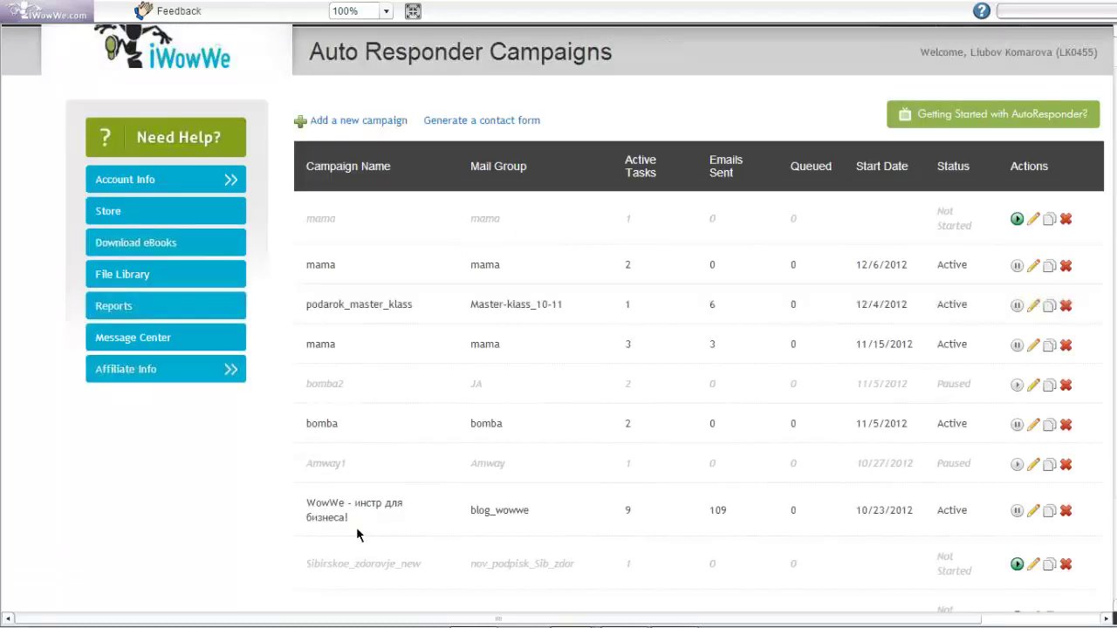
scroll(419, 460, down, 1)
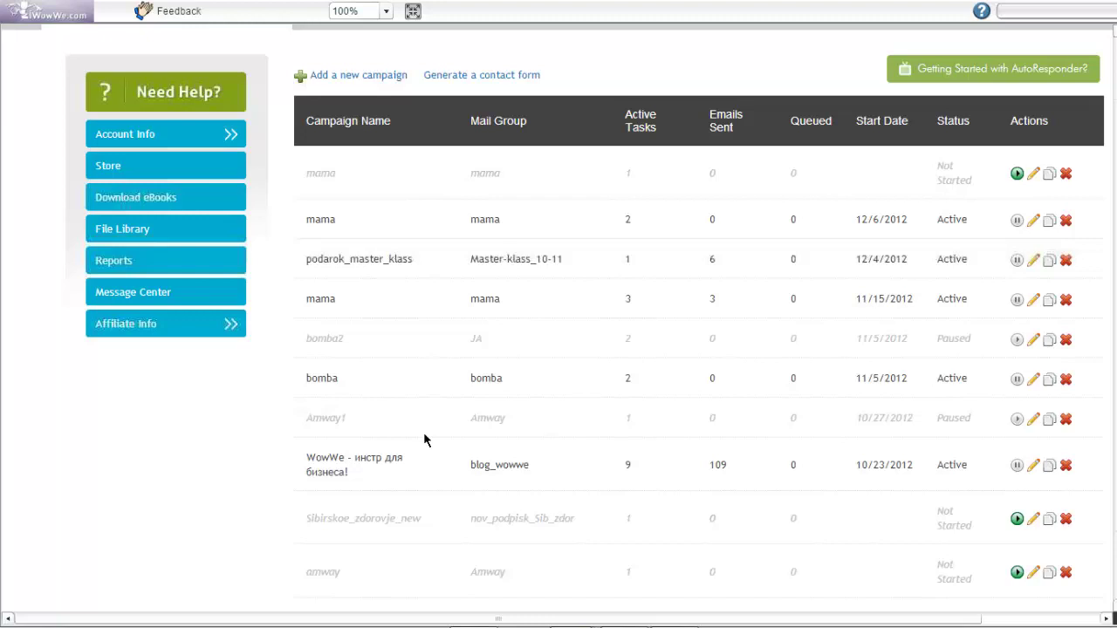
scroll(423, 432, down, 2)
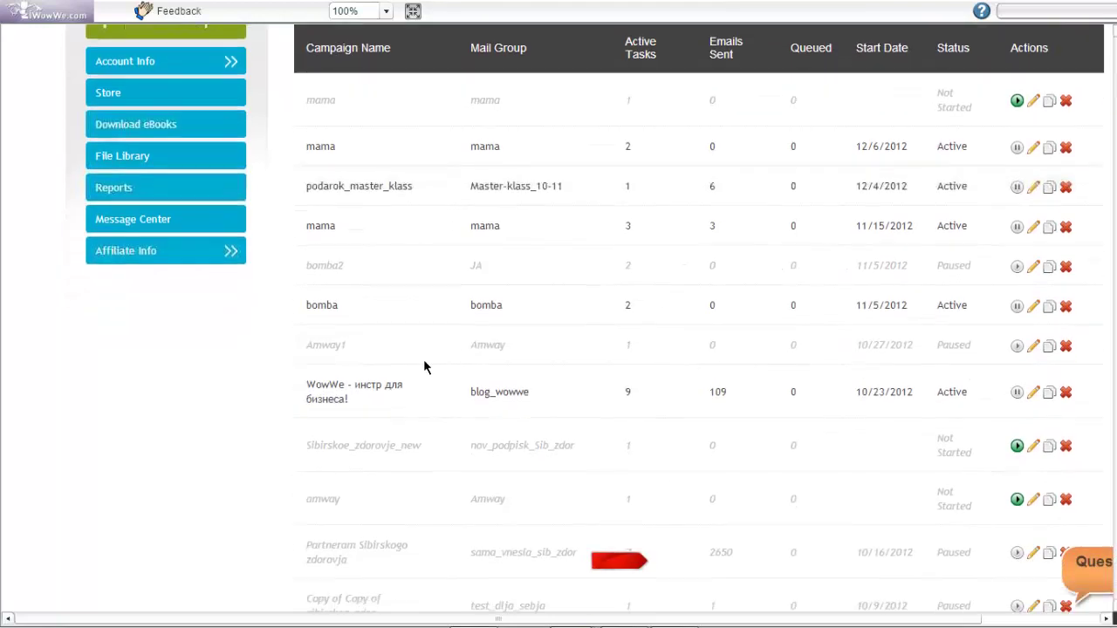
scroll(739, 199, up, 1)
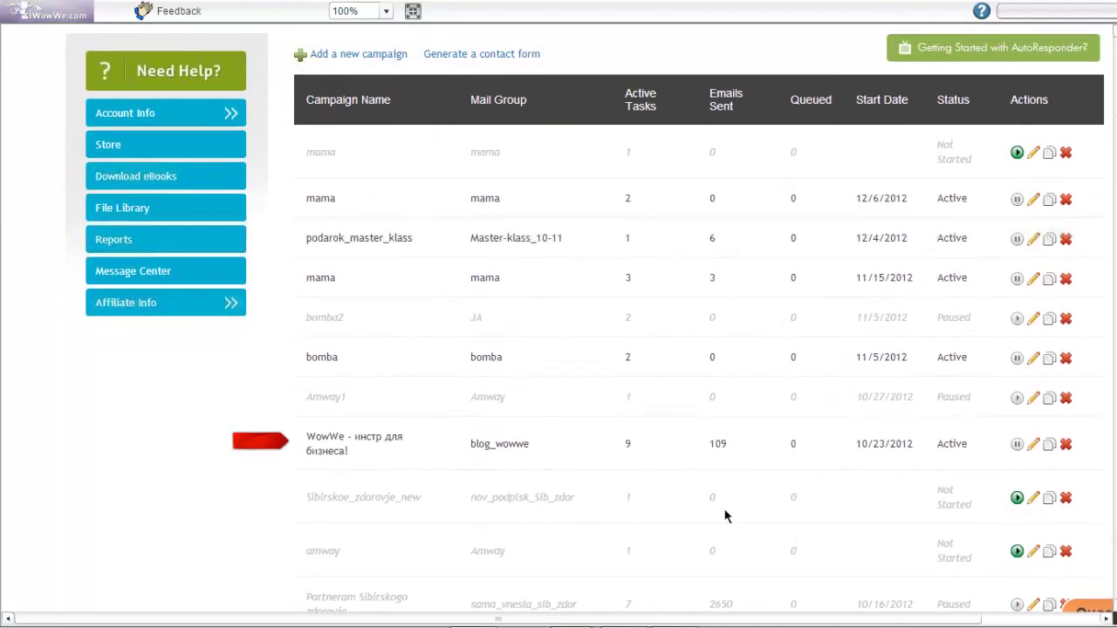
scroll(1036, 454, down, 1)
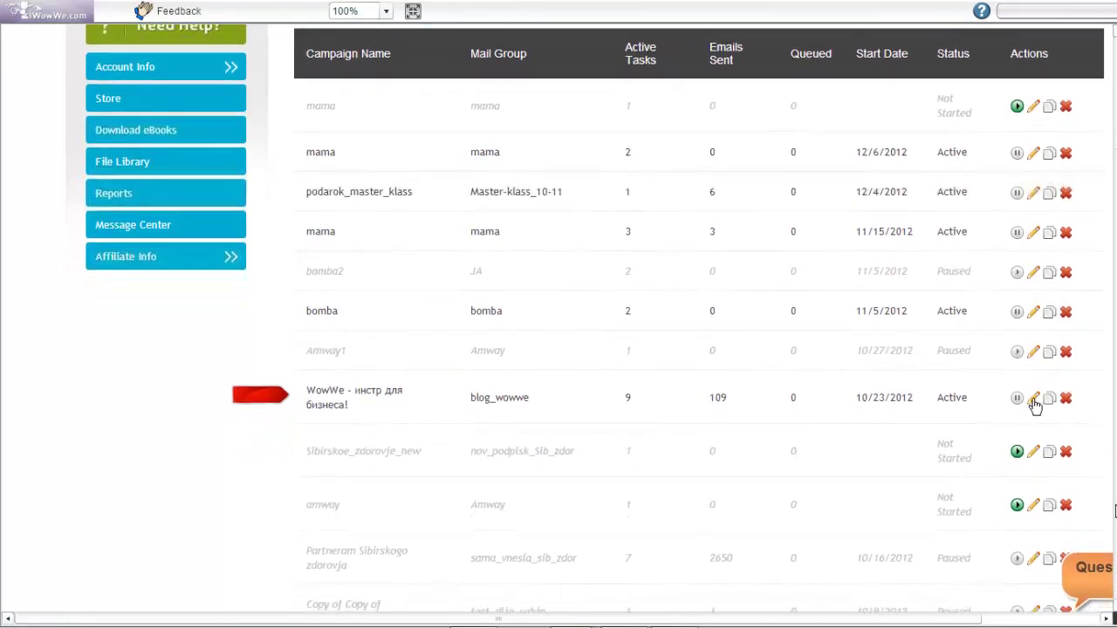
click(1033, 401)
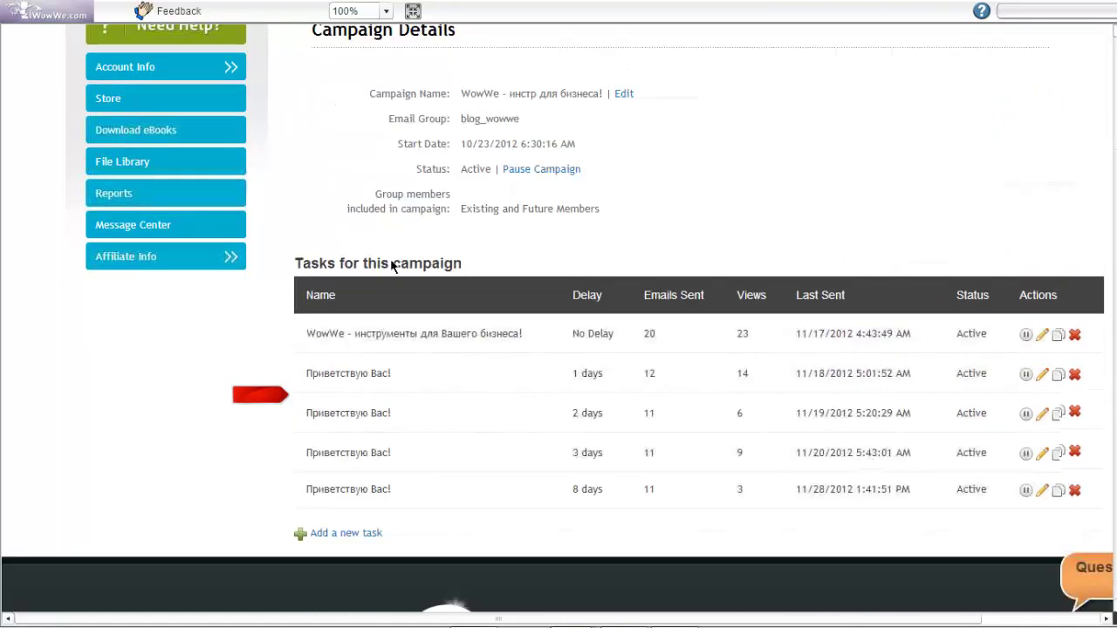
scroll(250, 321, down, 2)
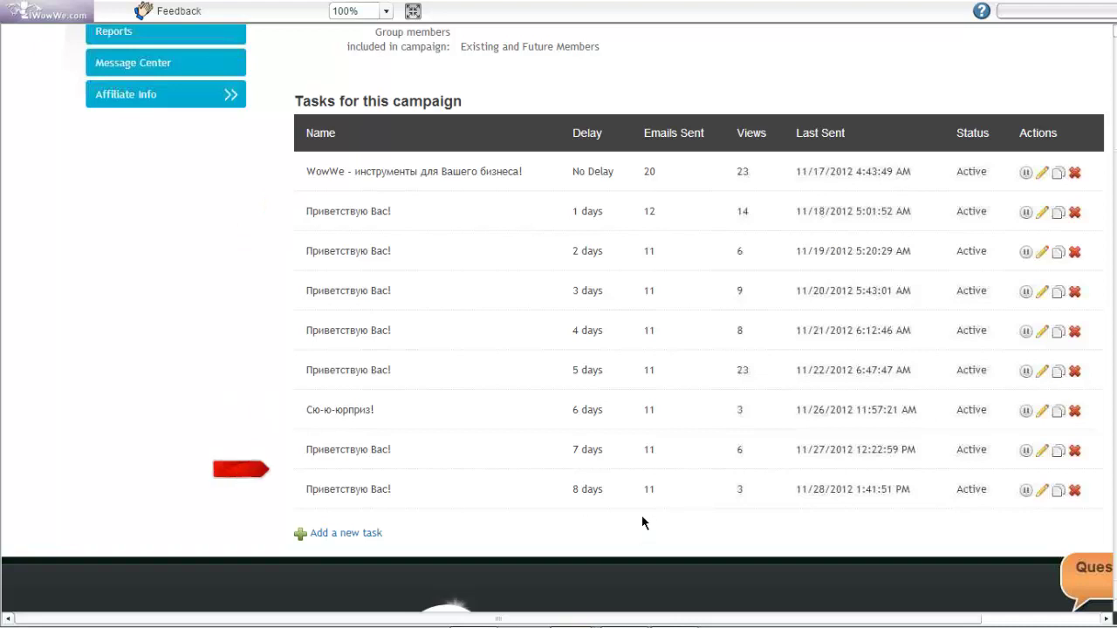
drag(569, 491, 604, 491)
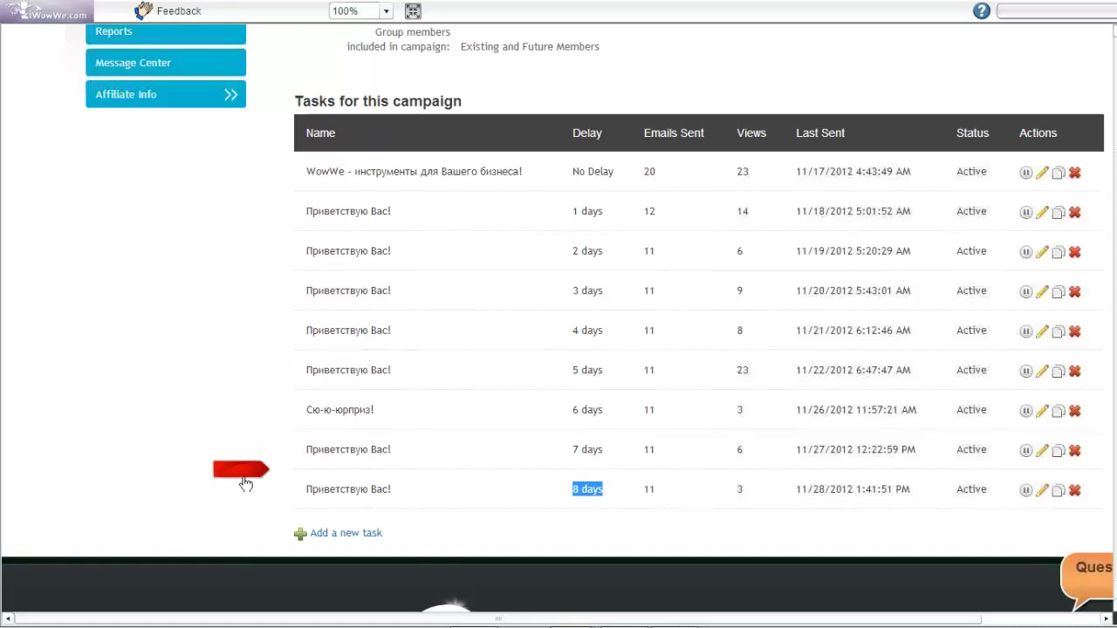
click(235, 469)
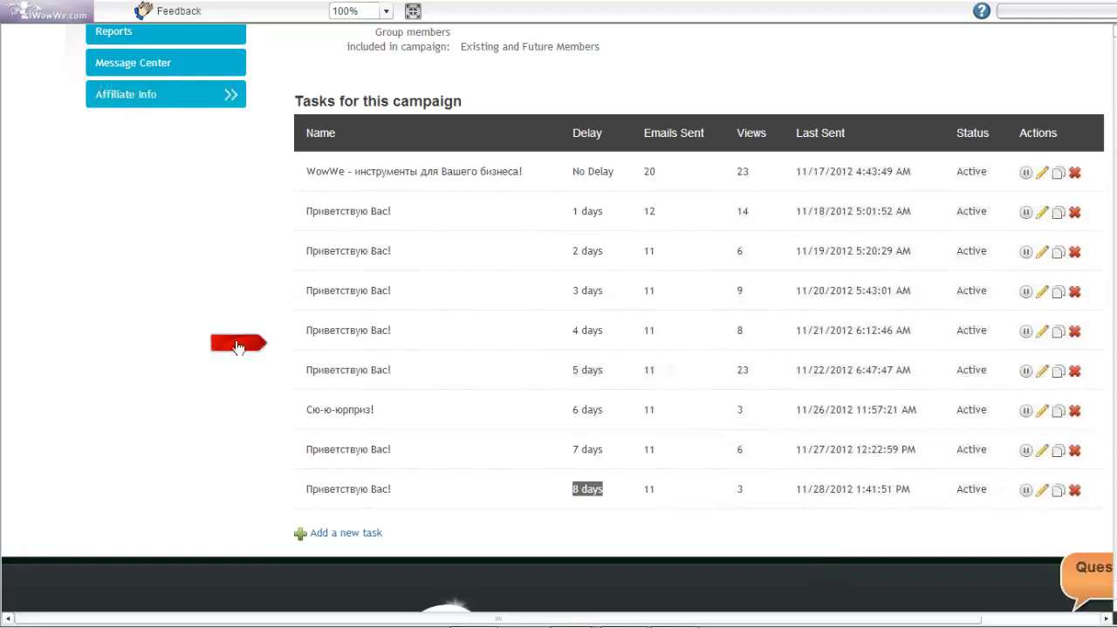
click(237, 345)
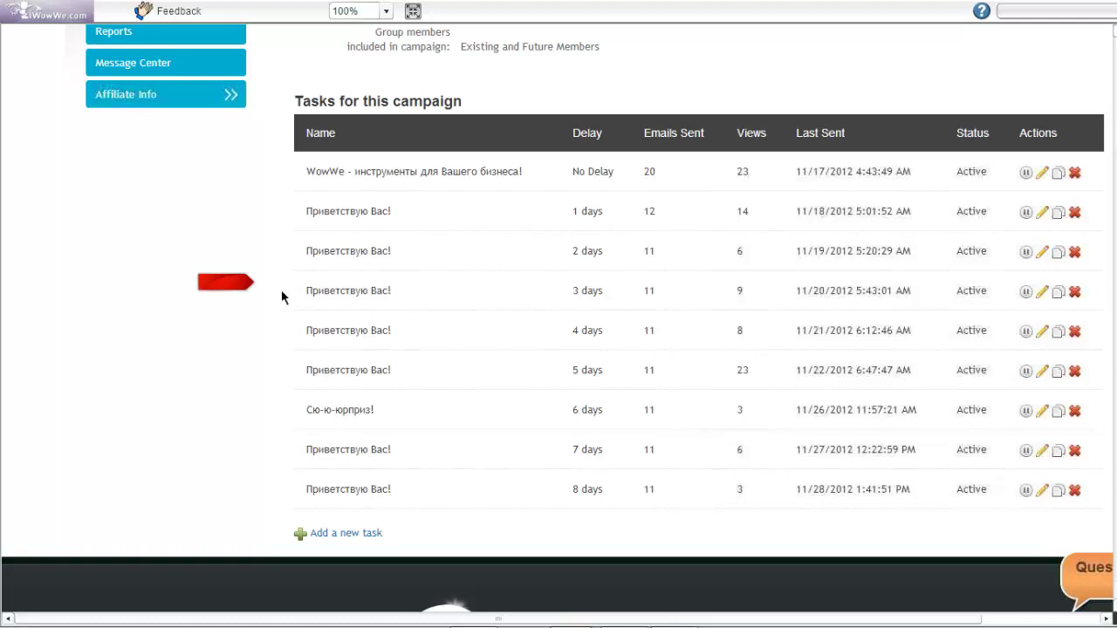
scroll(590, 324, up, 1)
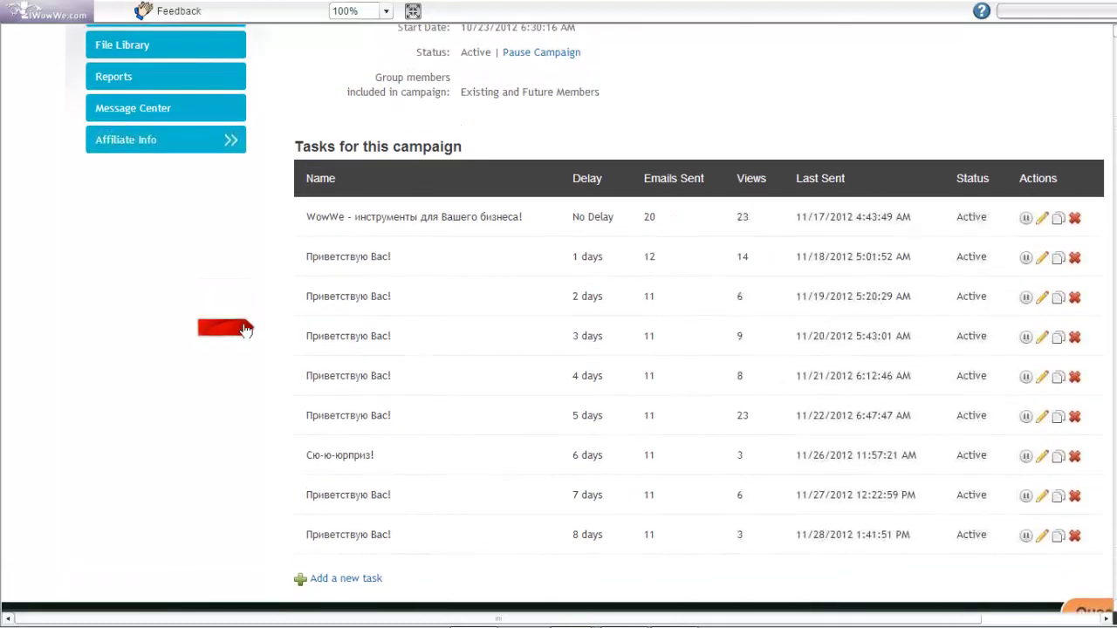
scroll(930, 267, up, 1)
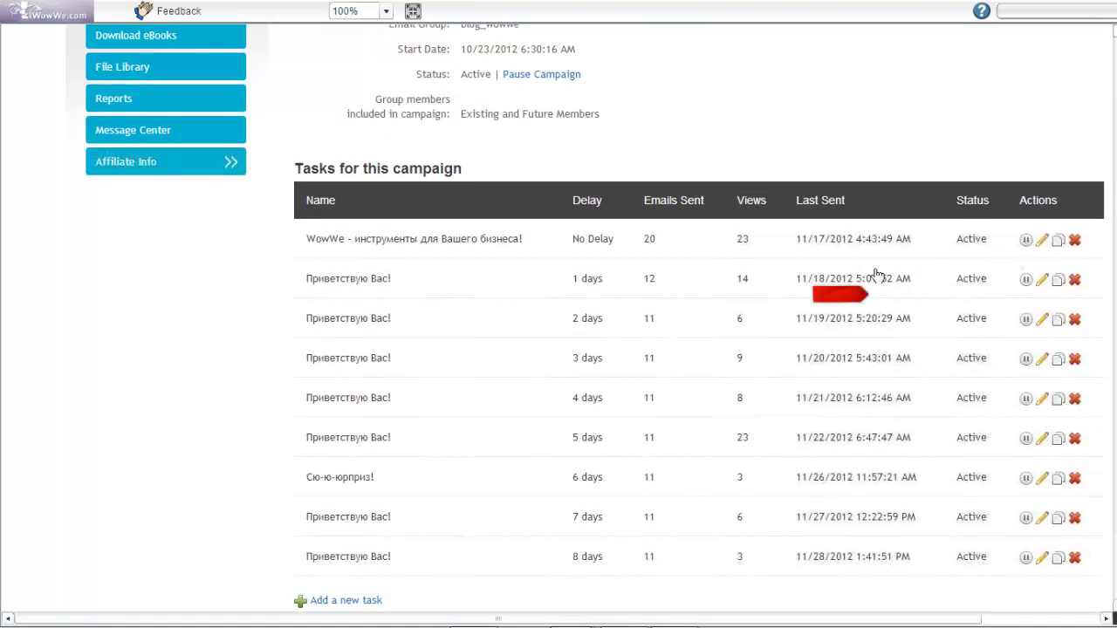
scroll(1018, 248, up, 1)
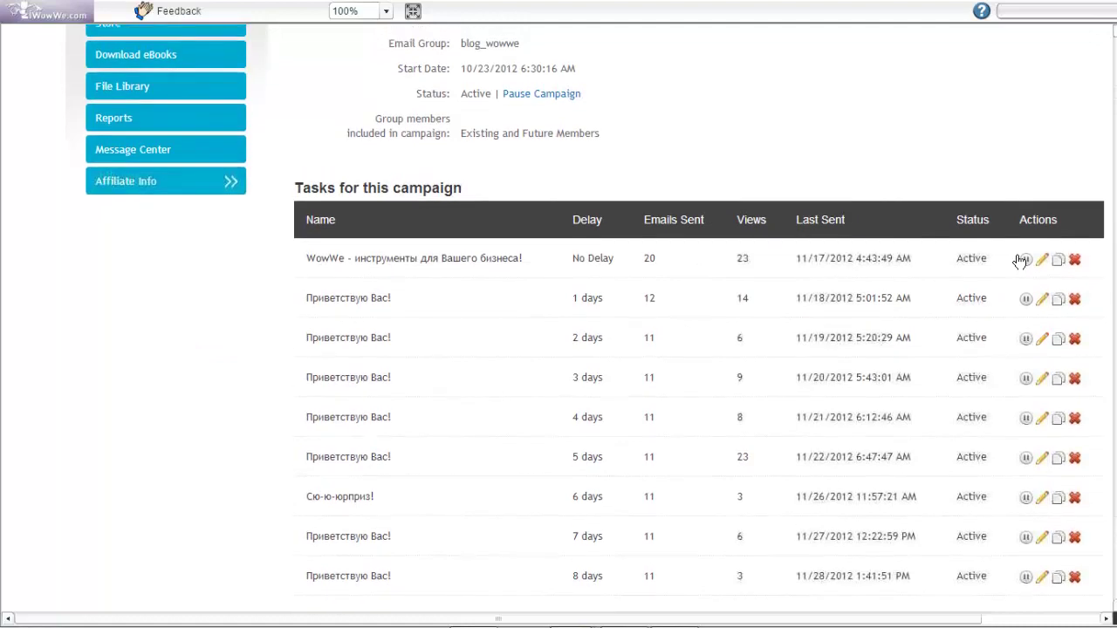
scroll(1020, 269, up, 1)
scroll(1017, 275, up, 2)
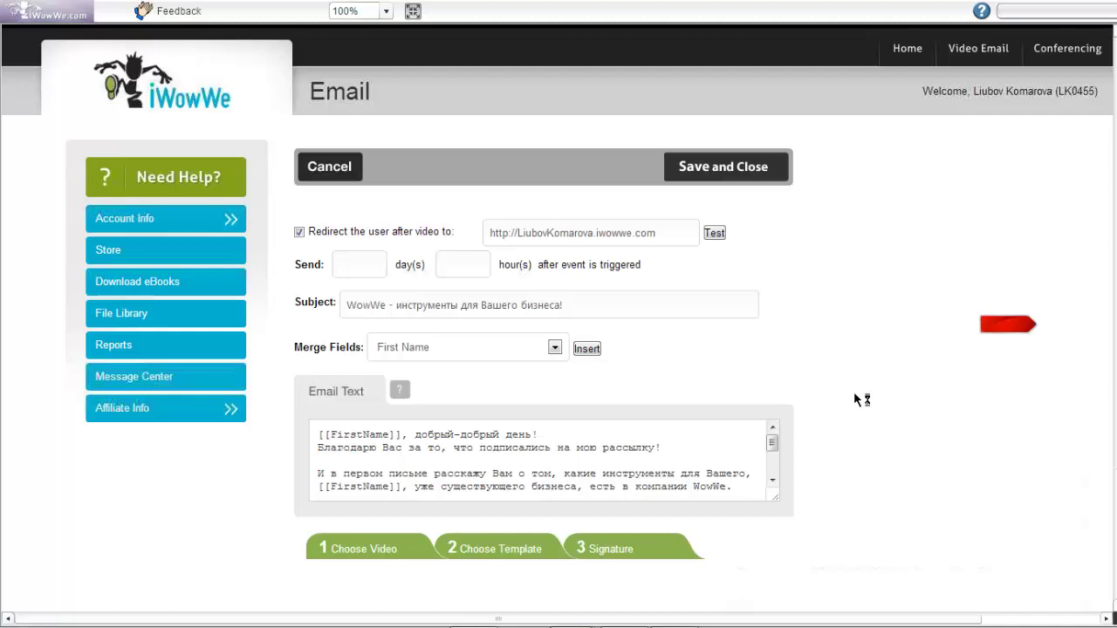
Open the first task email's Choose Video step, showing the current video
scroll(861, 400, down, 3)
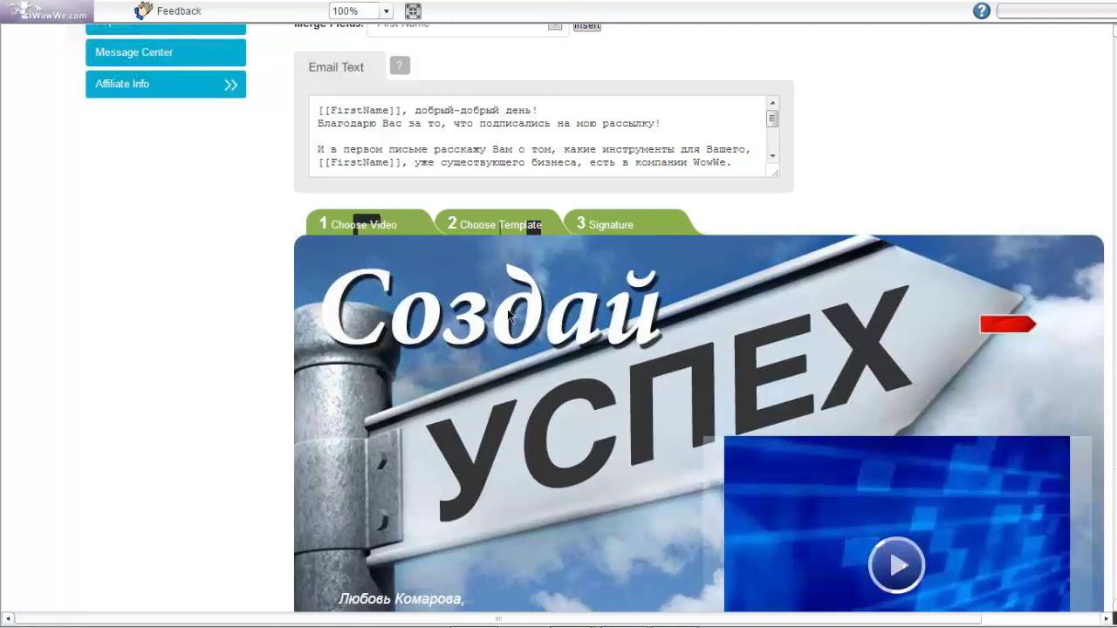
click(349, 226)
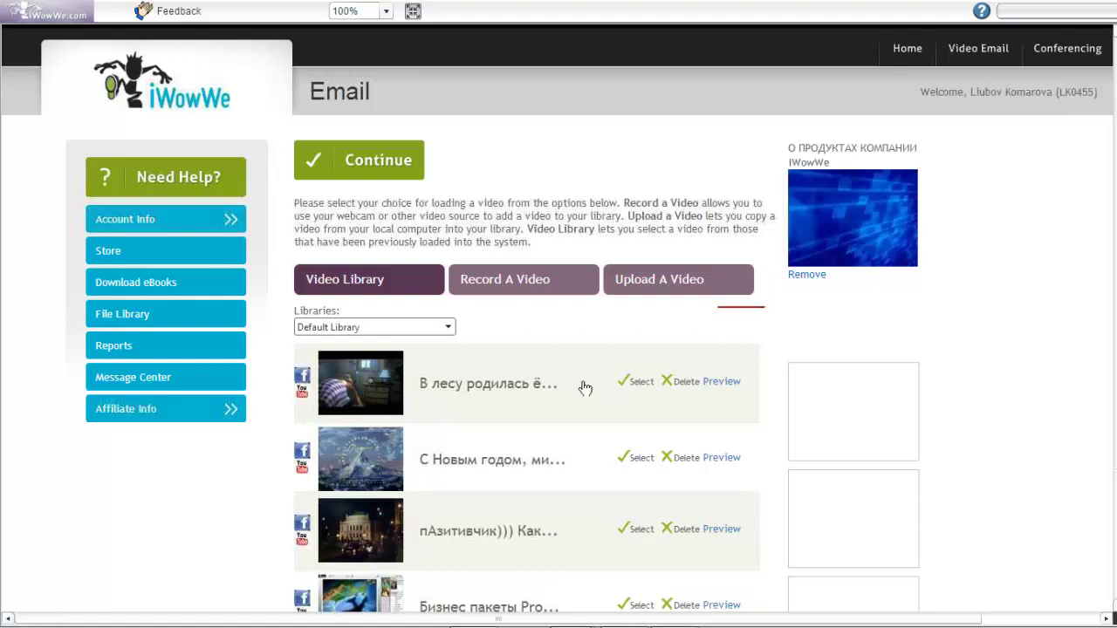
Keep the current video and go back to the first task's email form
click(379, 162)
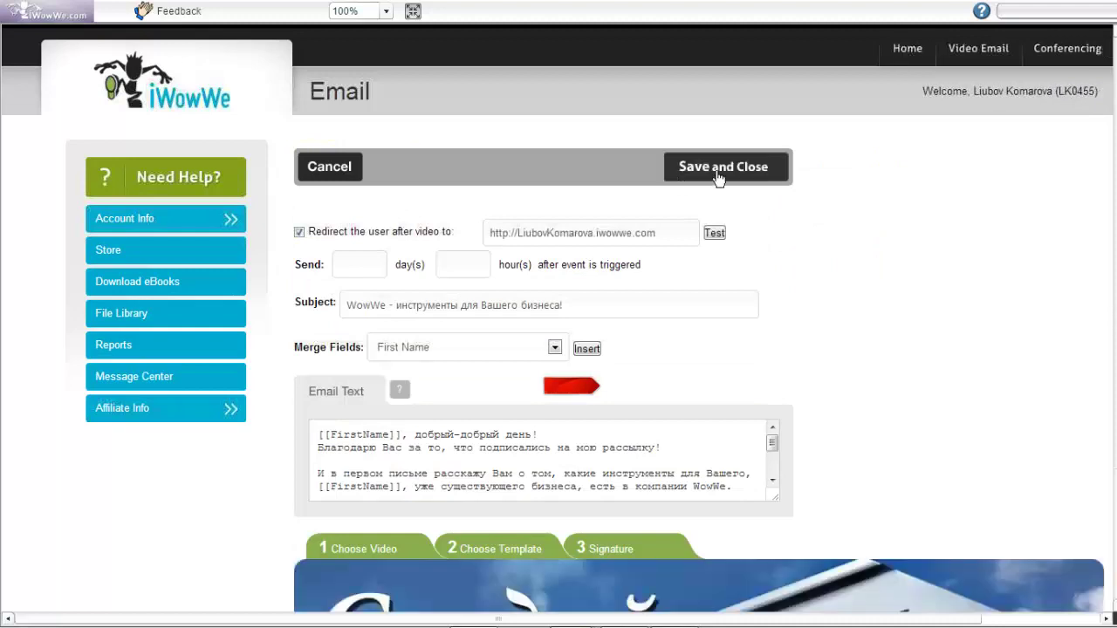
scroll(716, 170, down, 1)
Save and close the first task's email, then look over the campaign's task list
click(717, 105)
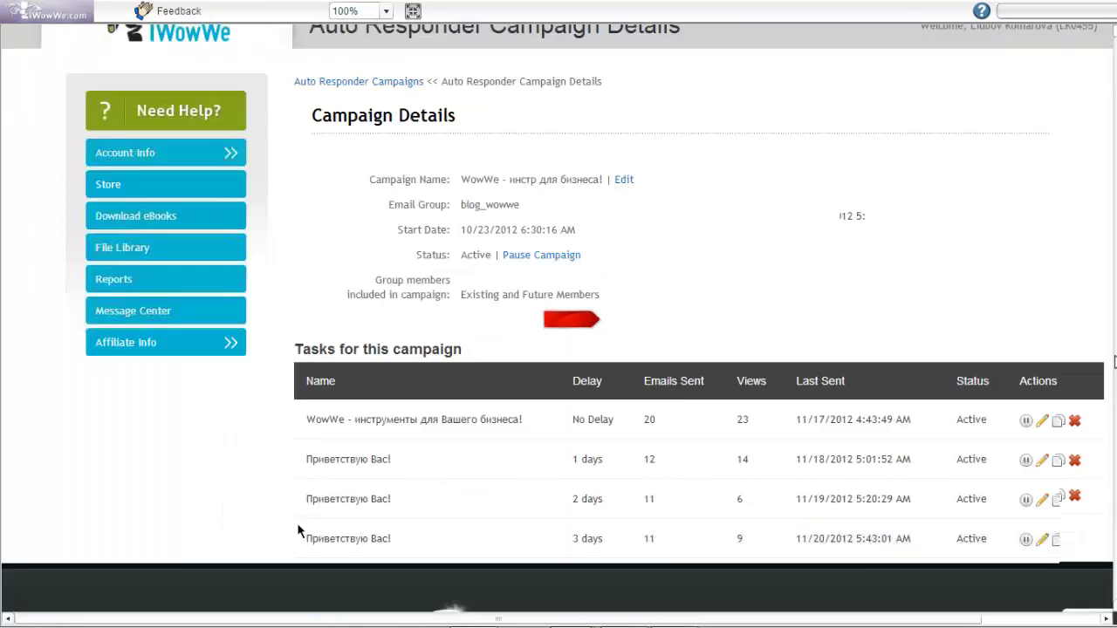
scroll(715, 338, down, 2)
scroll(579, 157, up, 1)
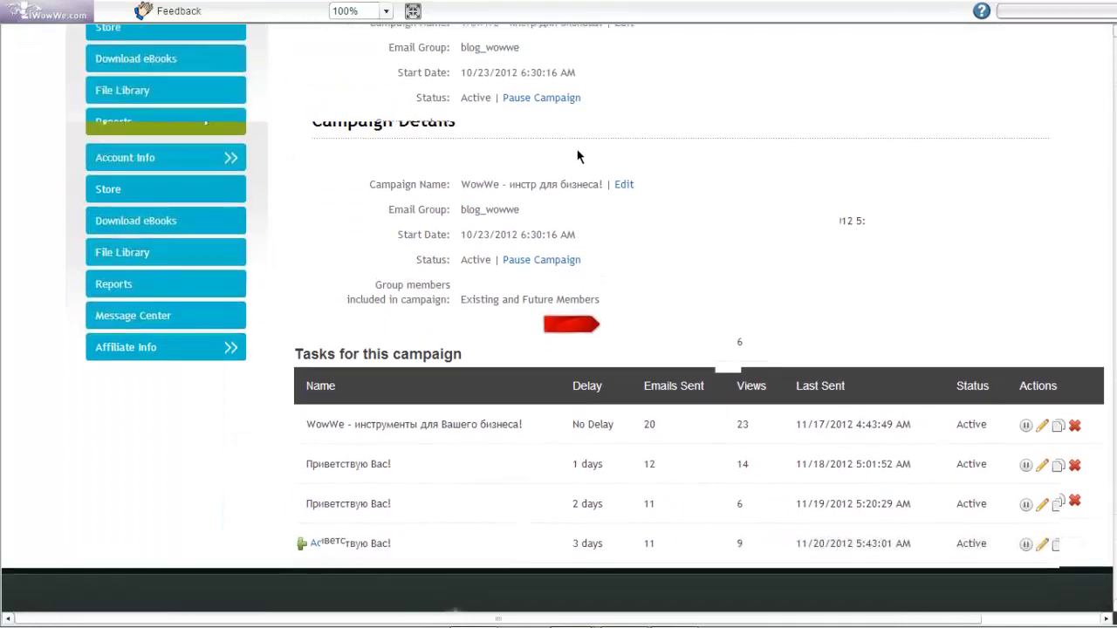
scroll(772, 208, down, 4)
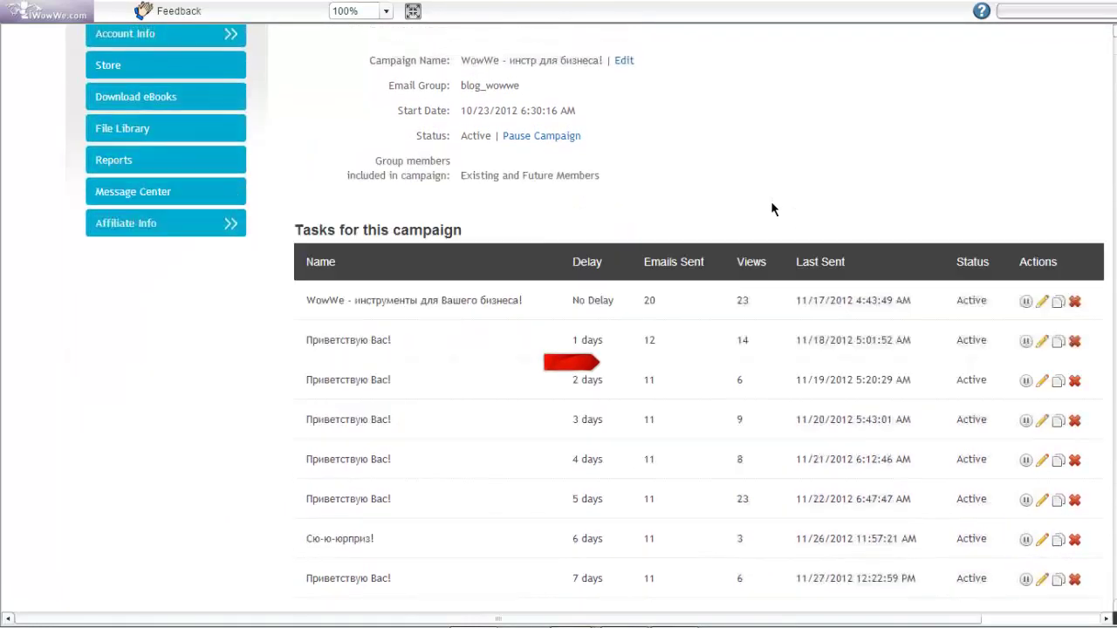
scroll(417, 295, up, 1)
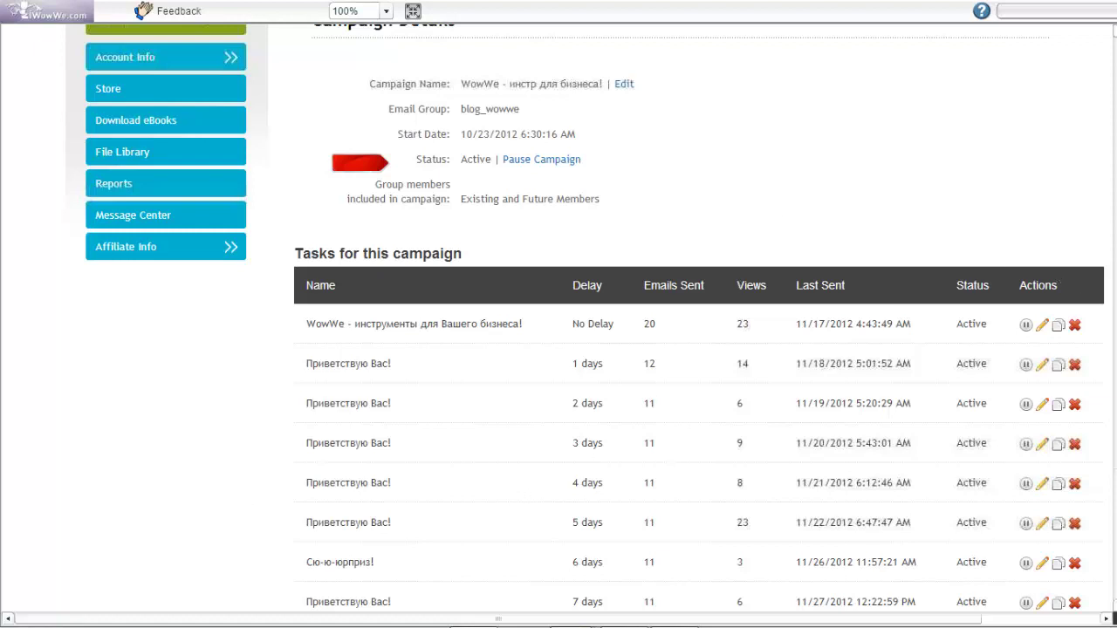
scroll(699, 349, up, 1)
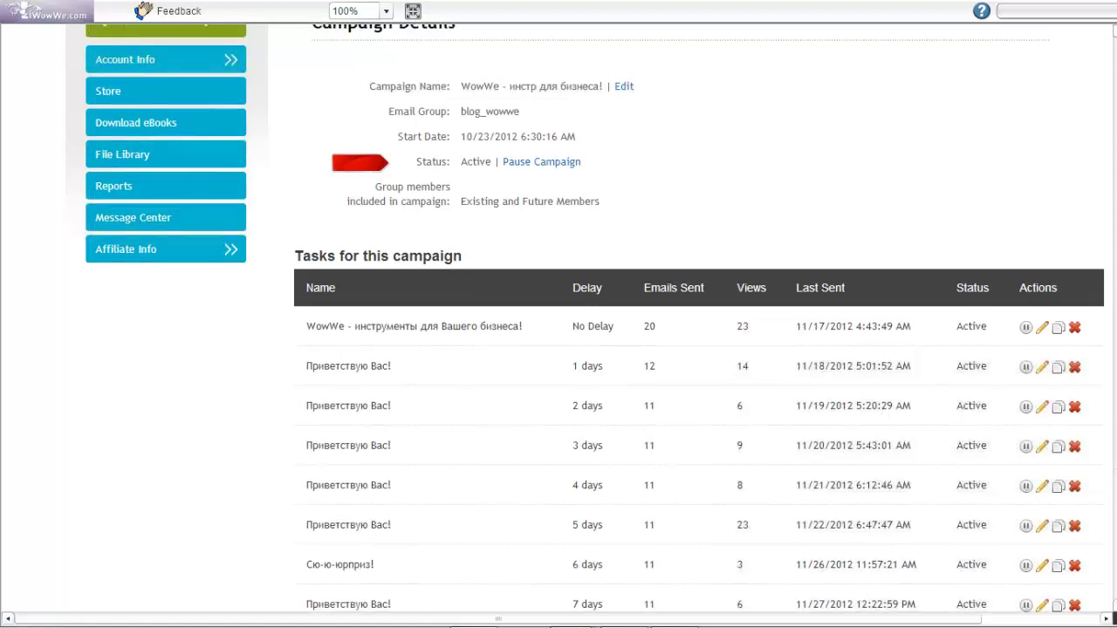
scroll(899, 345, up, 3)
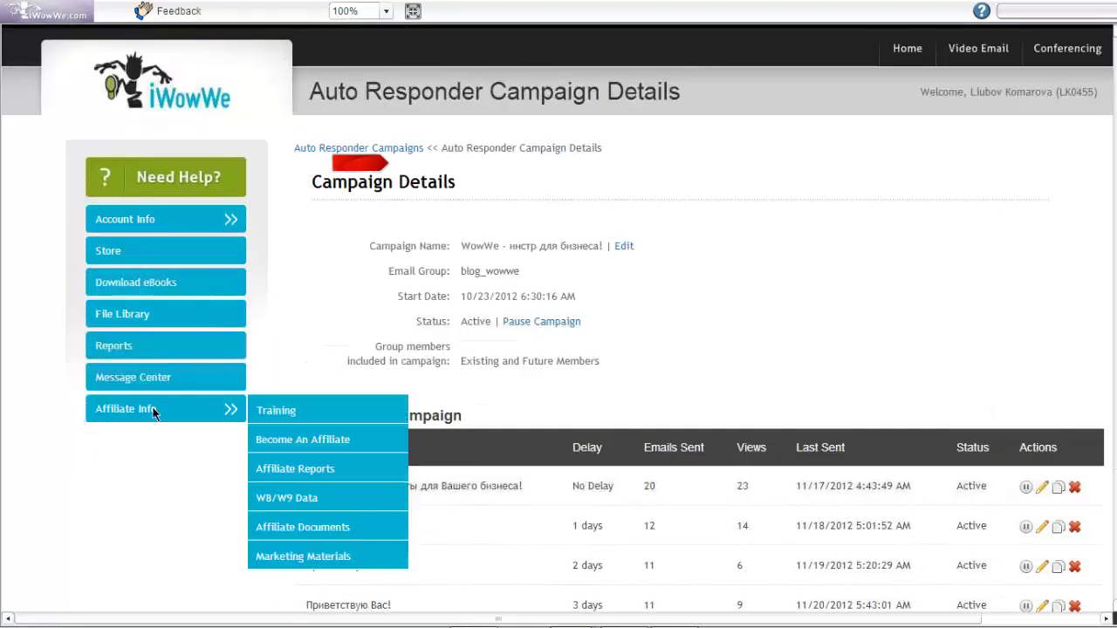
scroll(558, 350, down, 1)
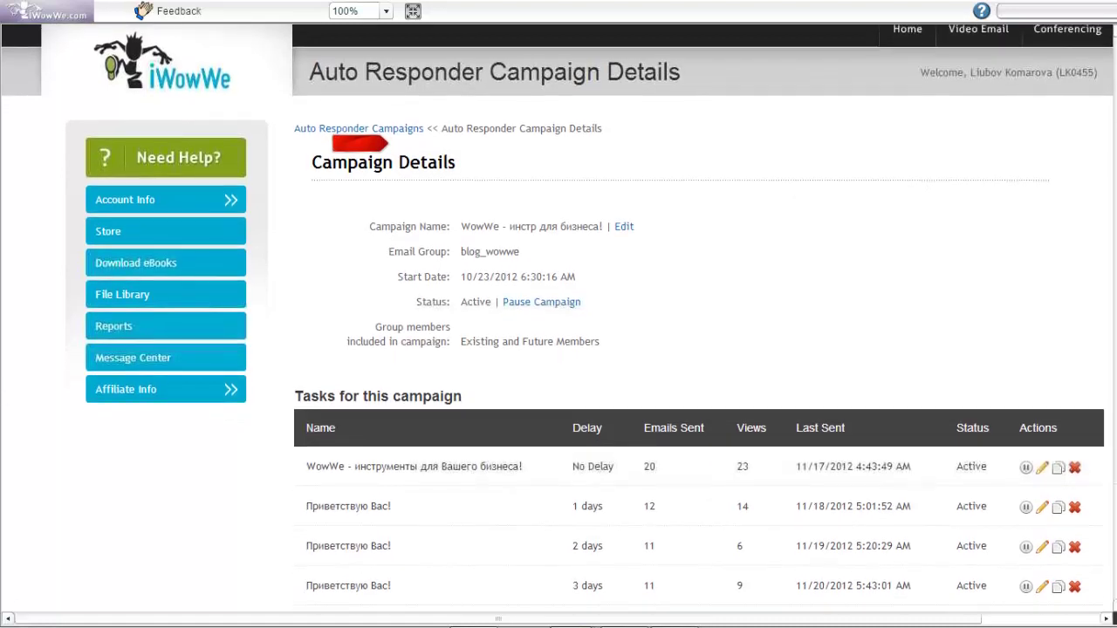
scroll(559, 349, down, 2)
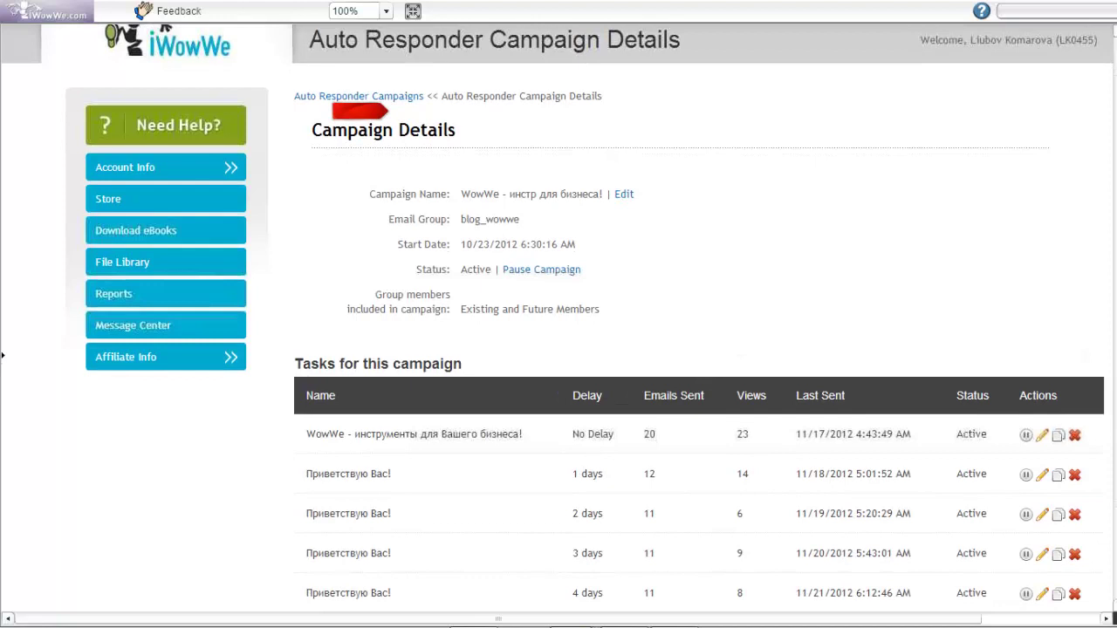
scroll(3, 355, right, 1)
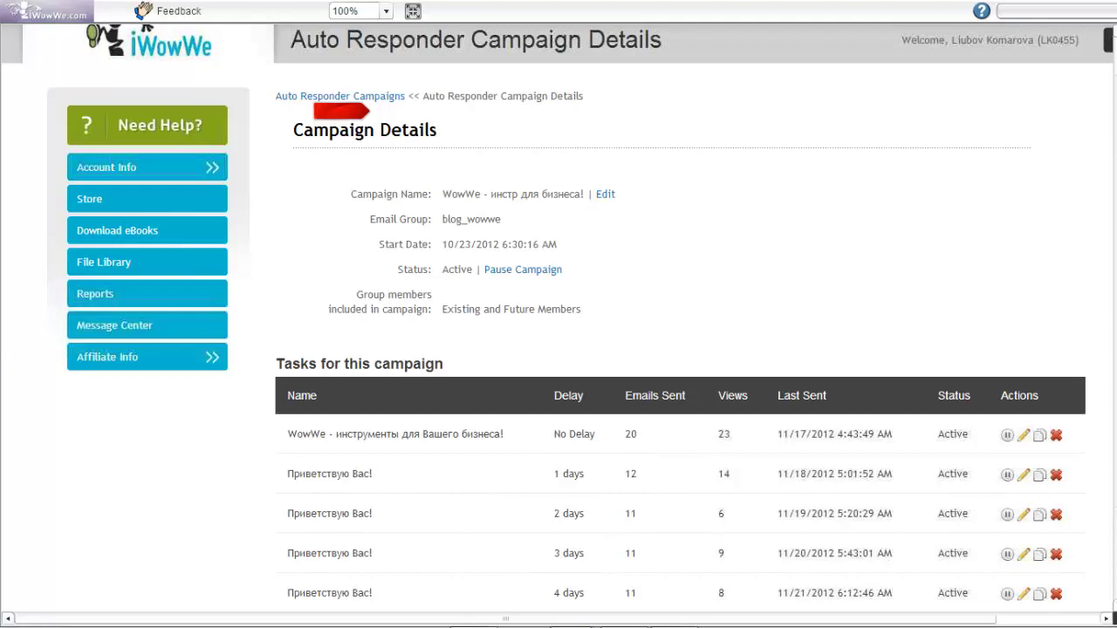
scroll(567, 311, left, 1)
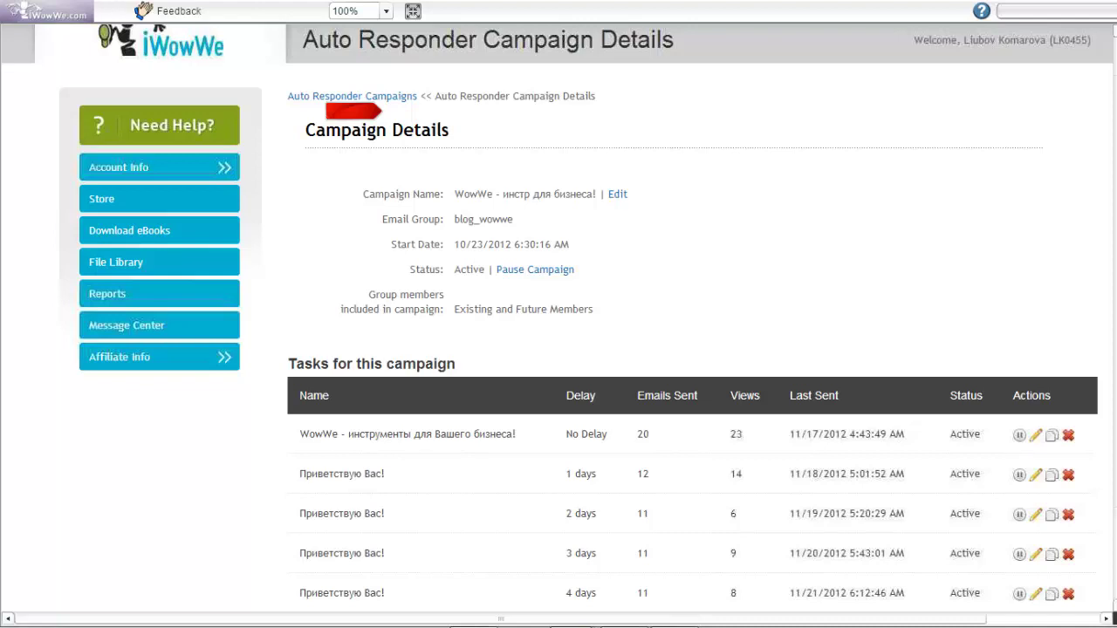
scroll(558, 349, up, 1)
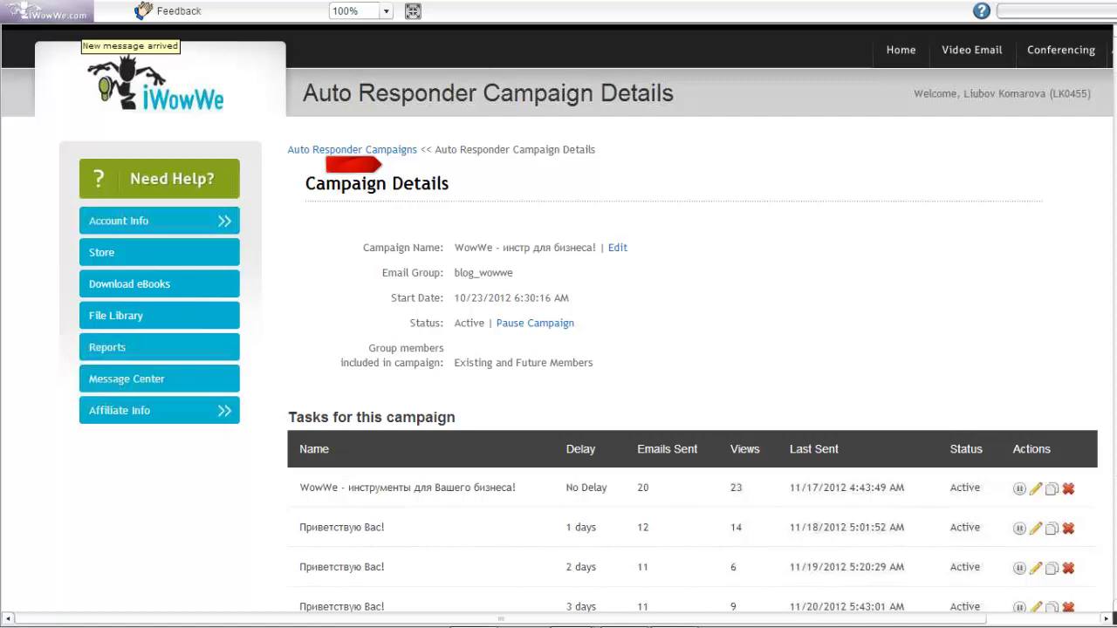
scroll(558, 318, down, 1)
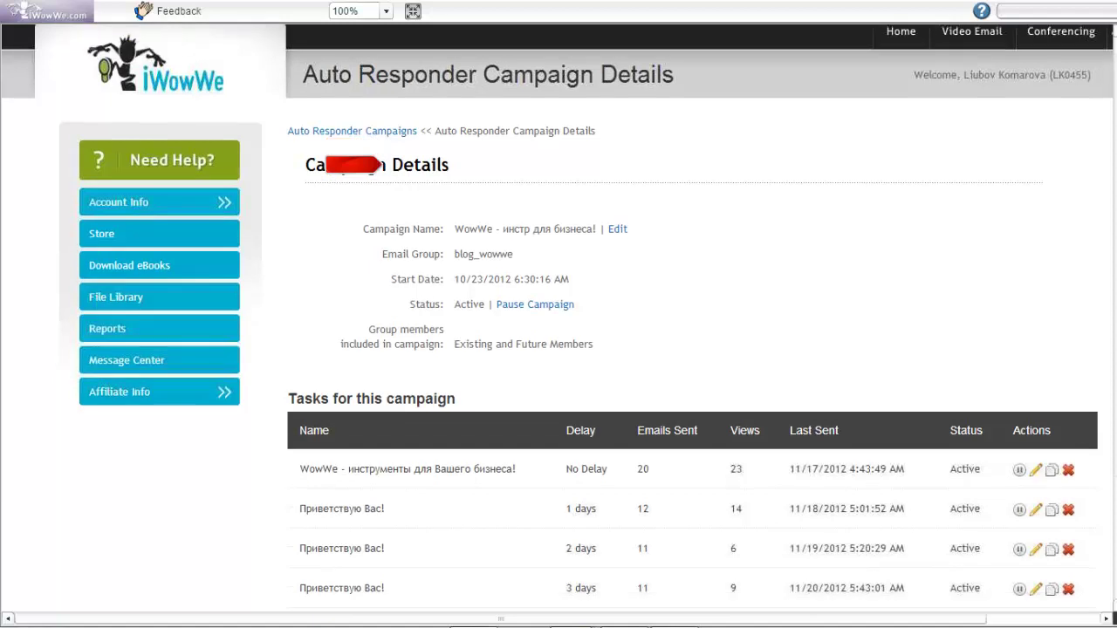
scroll(558, 318, down, 3)
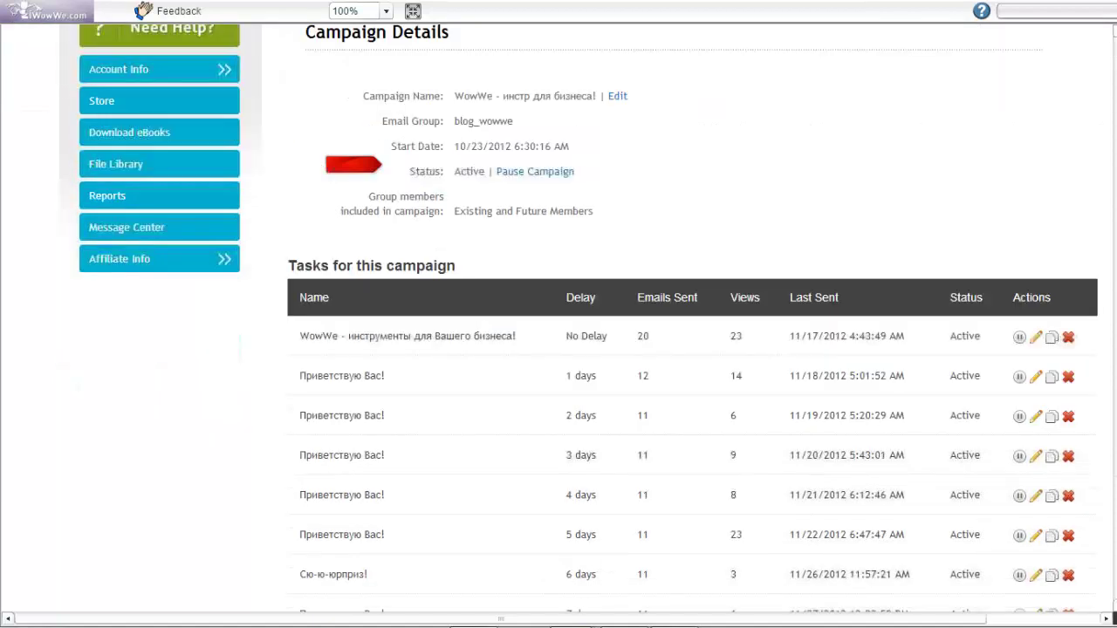
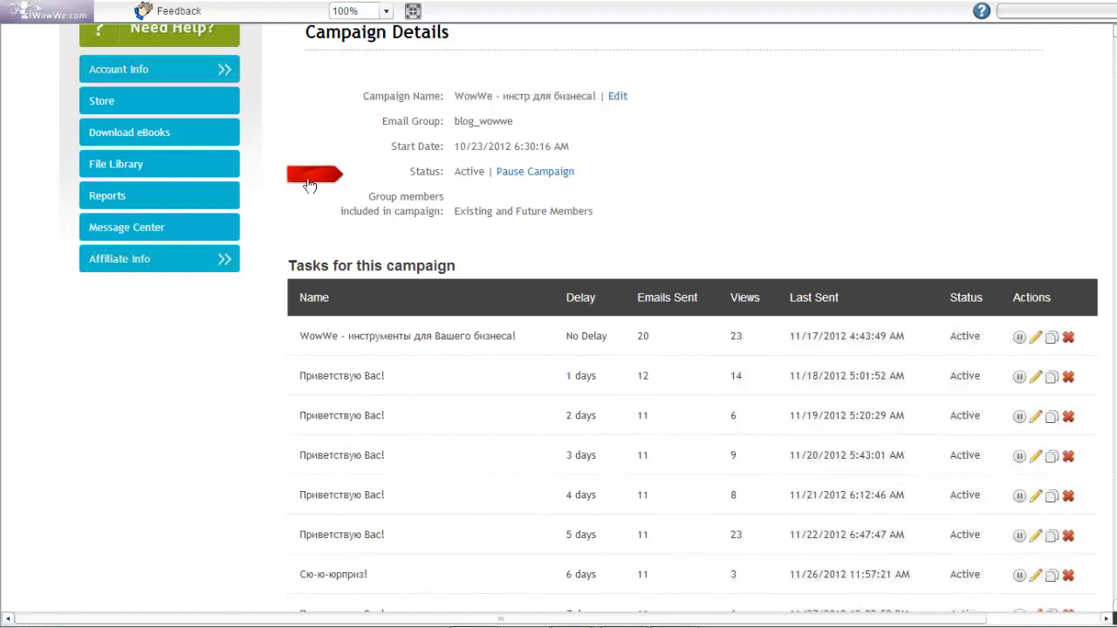
Scroll up to the top of the auto-responder Campaign Details page
mouse_move(320, 179)
mouse_down()
mouse_move(337, 212)
mouse_move(430, 216)
mouse_up()
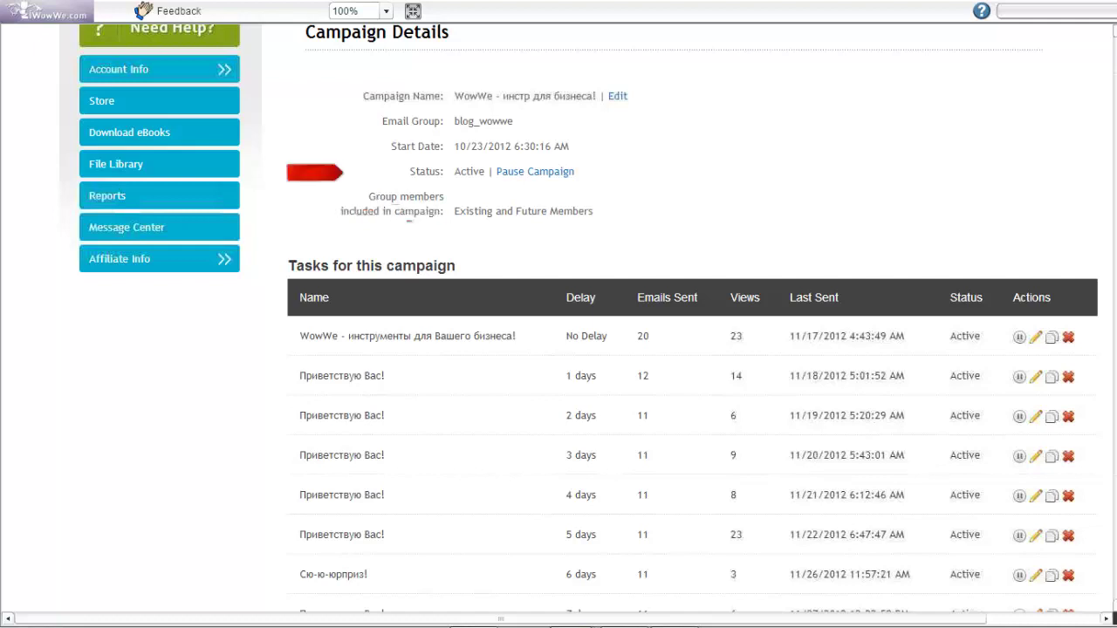
scroll(578, 319, up, 1)
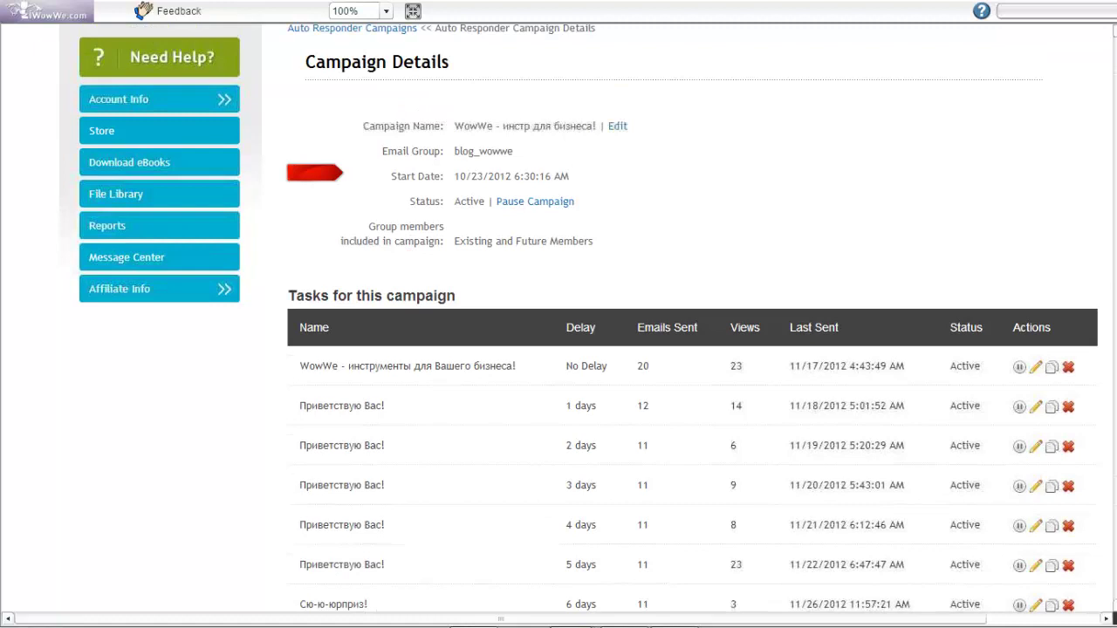
scroll(270, 218, up, 4)
Open the first contact's details from Account Info > Contact Manager
mouse_move(270, 218)
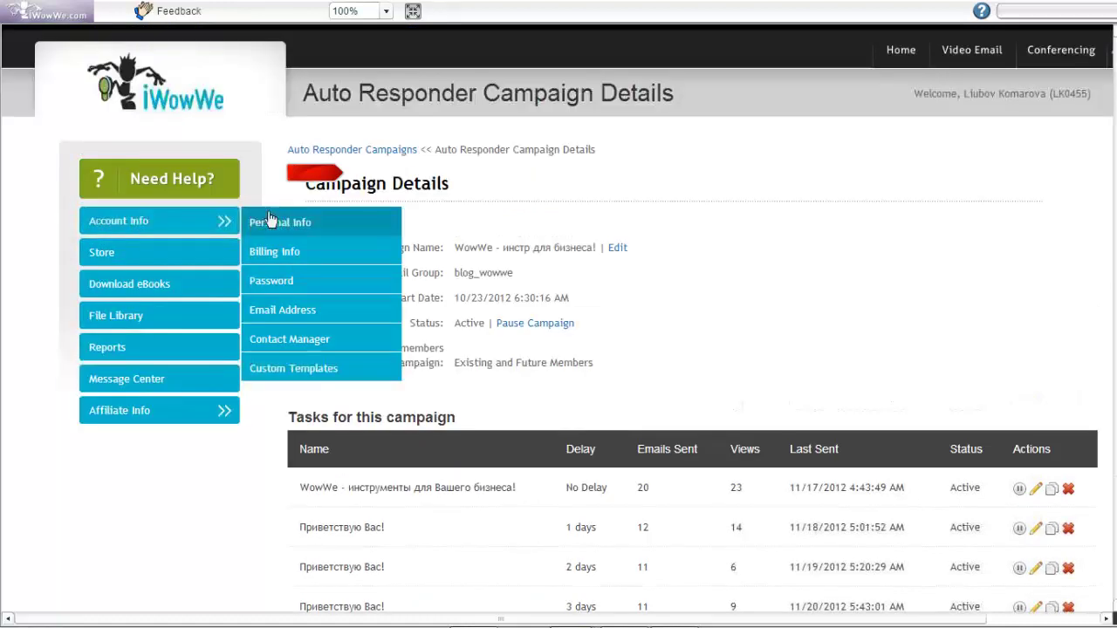
click(289, 338)
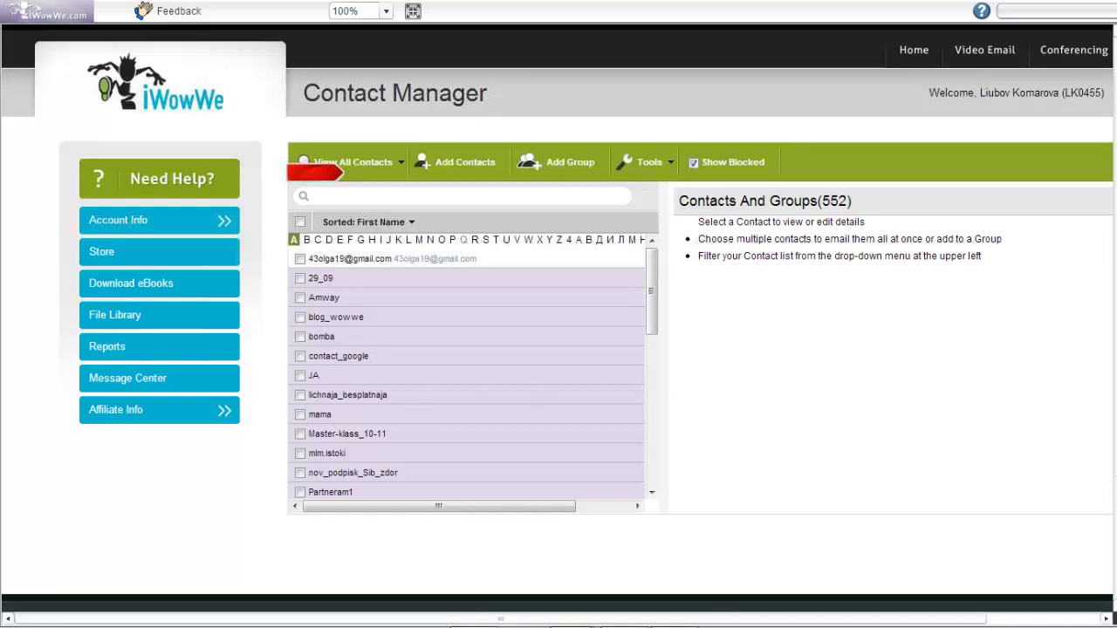
click(342, 260)
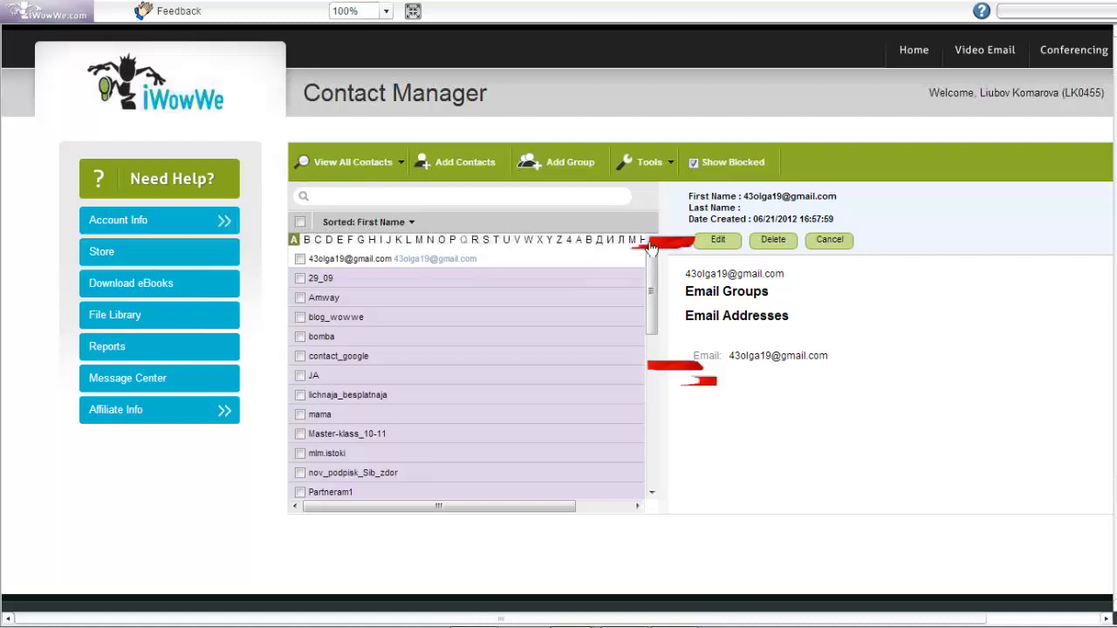
Edit the contact and add an extra empty email address field
click(717, 239)
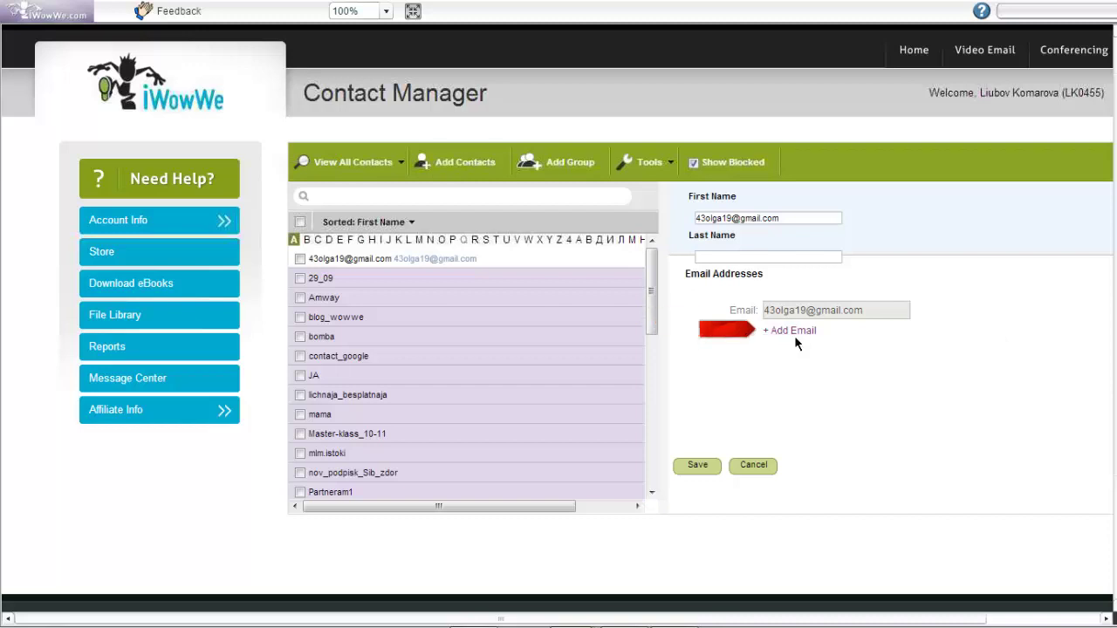
click(796, 333)
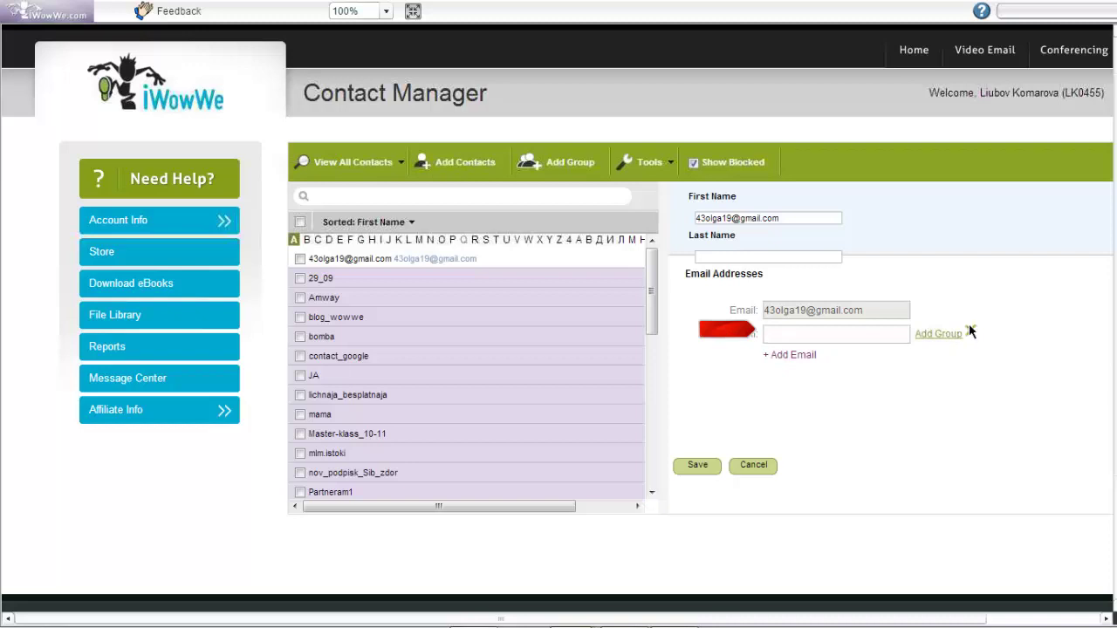
click(971, 332)
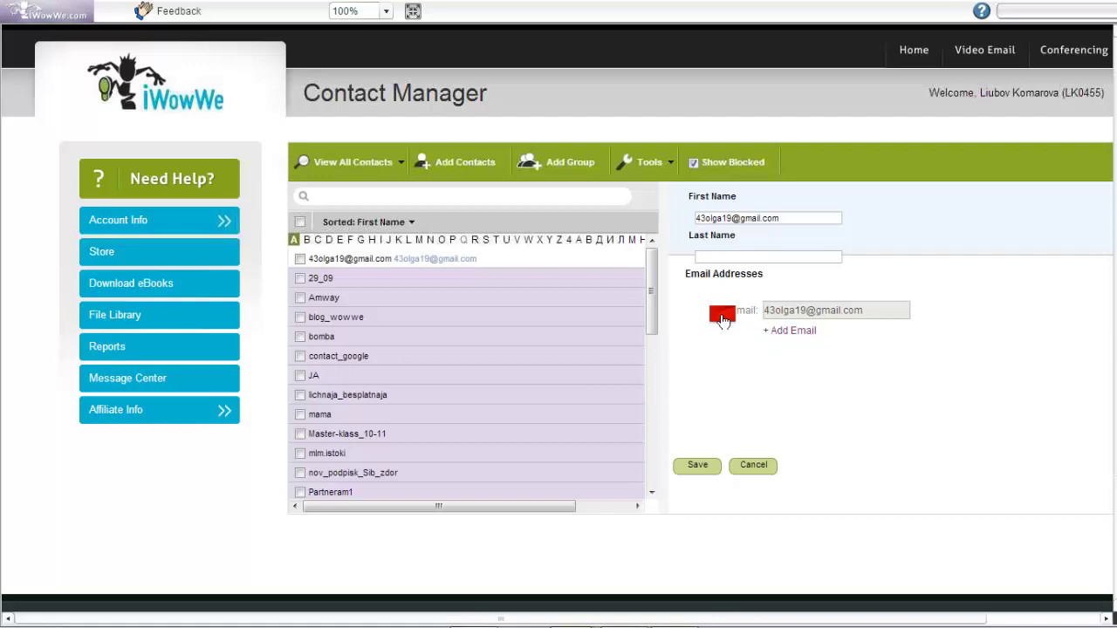
click(790, 329)
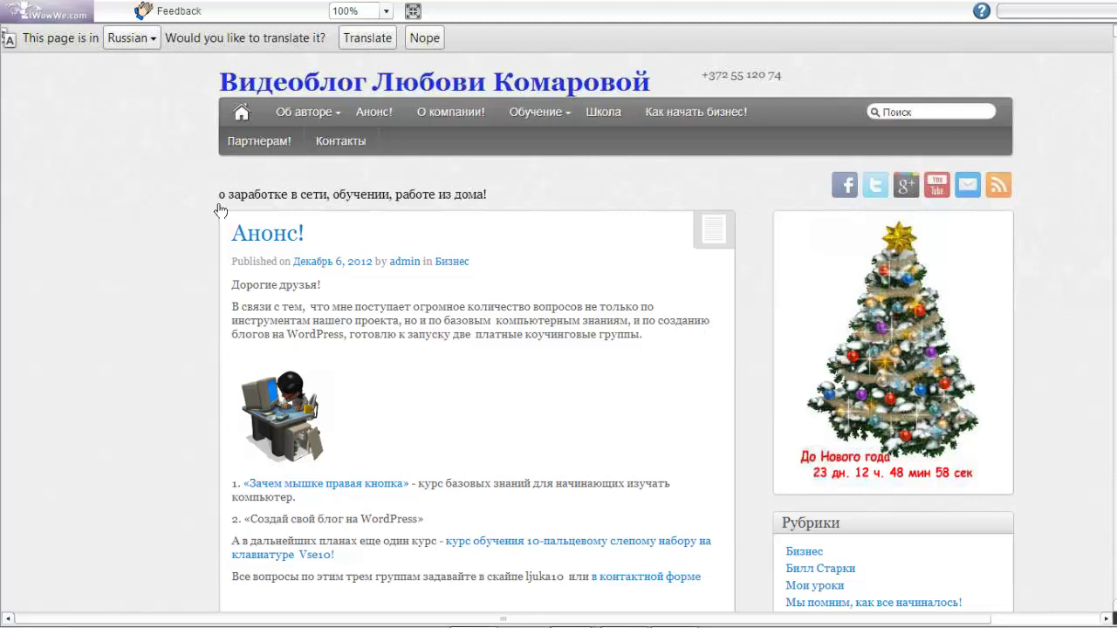
Scroll down and back up through the video blog post
scroll(220, 211, down, 2)
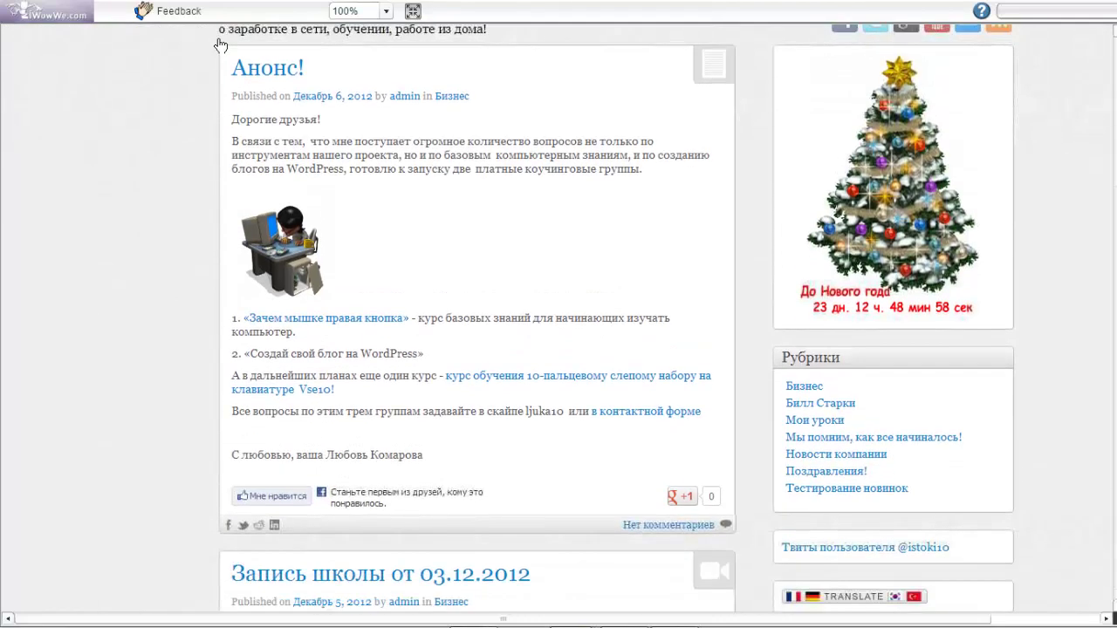
scroll(220, 34, up, 2)
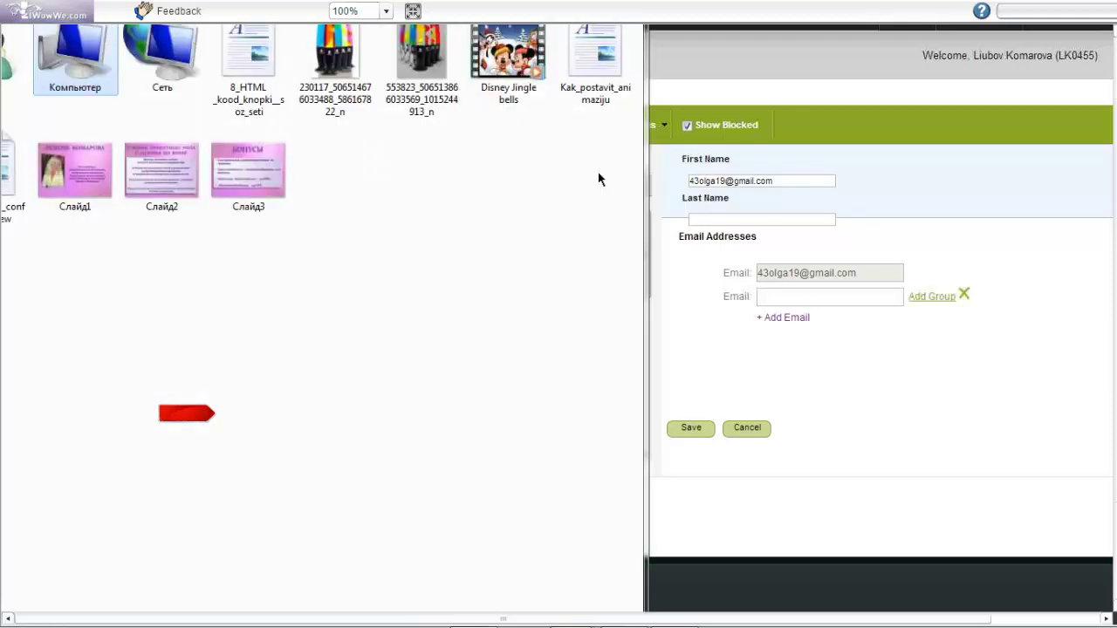
Select the 8_HTML_kood_knopki__soz_seti signature code file in the folder
click(257, 52)
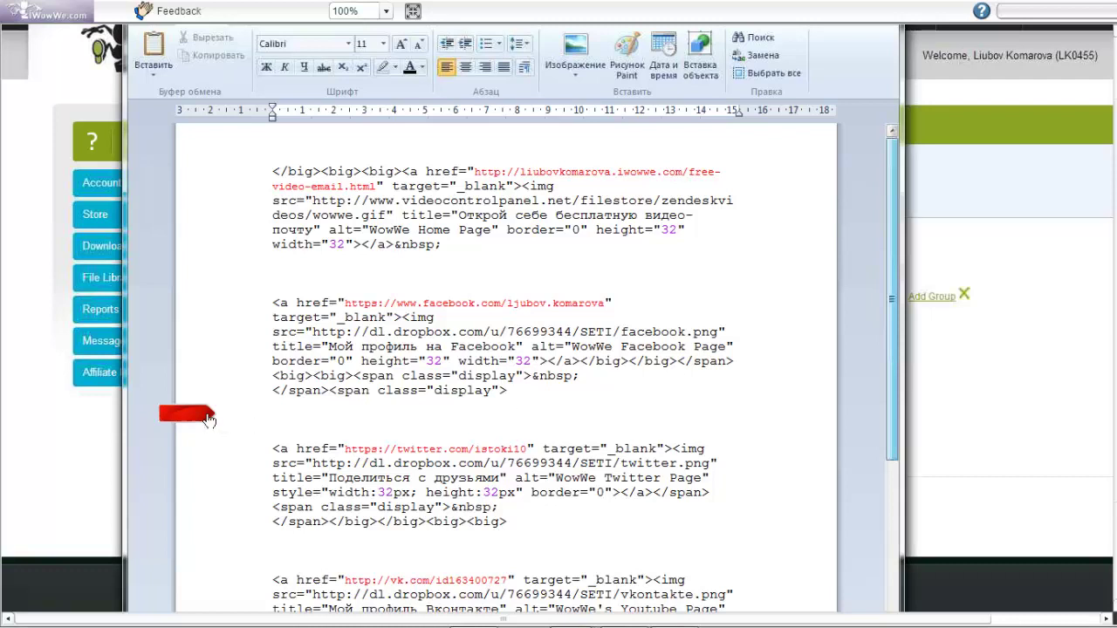
Review the home page, Facebook, Twitter and VKontakte link code in WordPad
drag(208, 420, 214, 376)
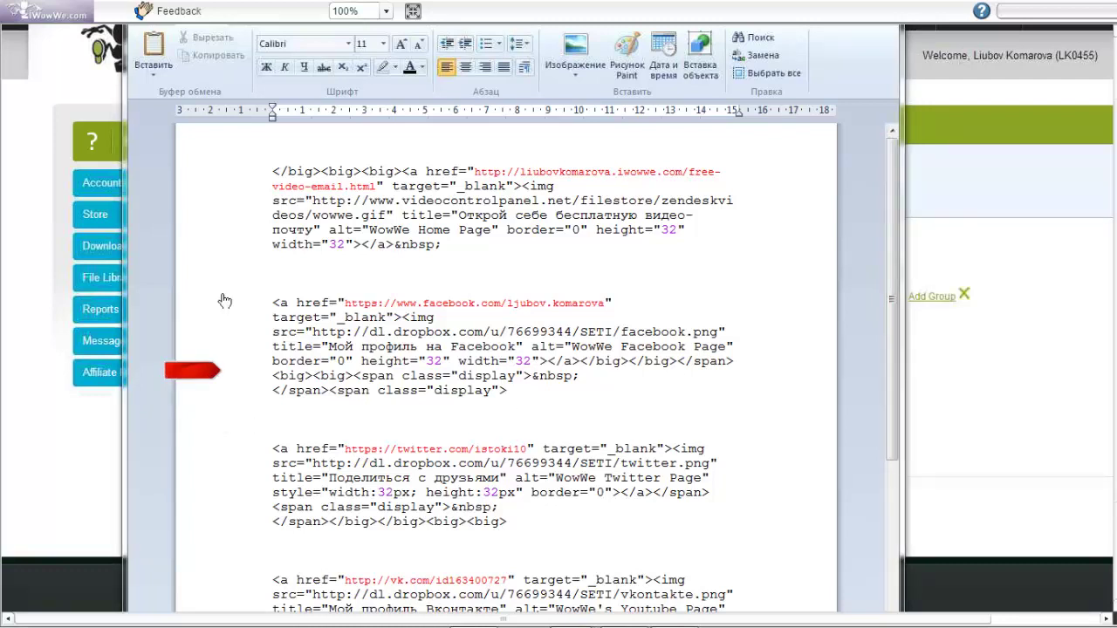
drag(205, 371, 240, 200)
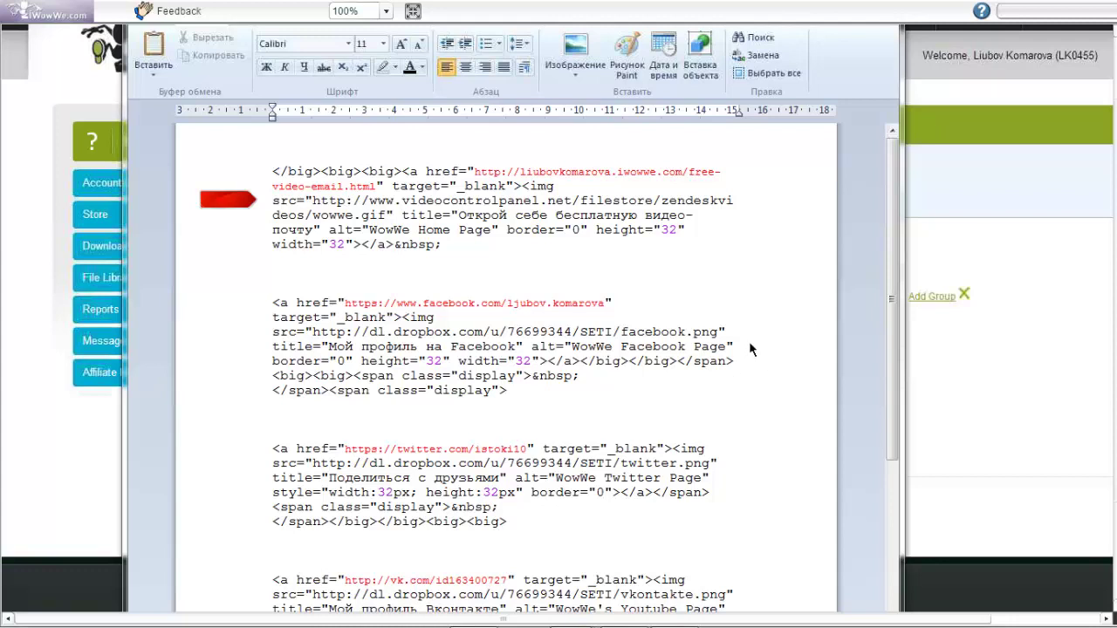
drag(228, 217, 256, 473)
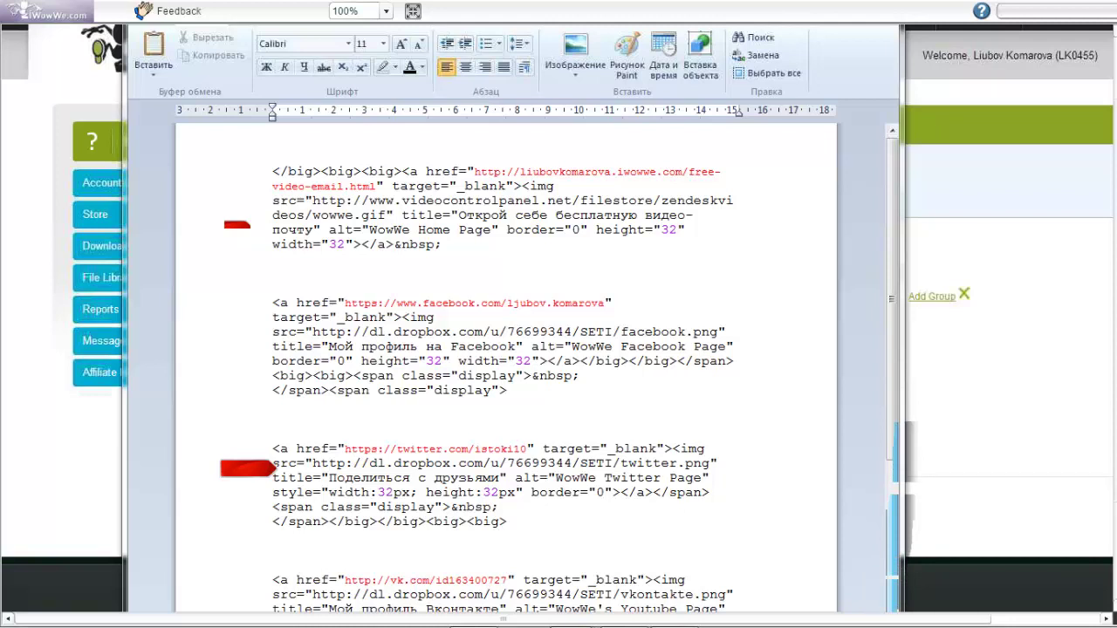
click(899, 598)
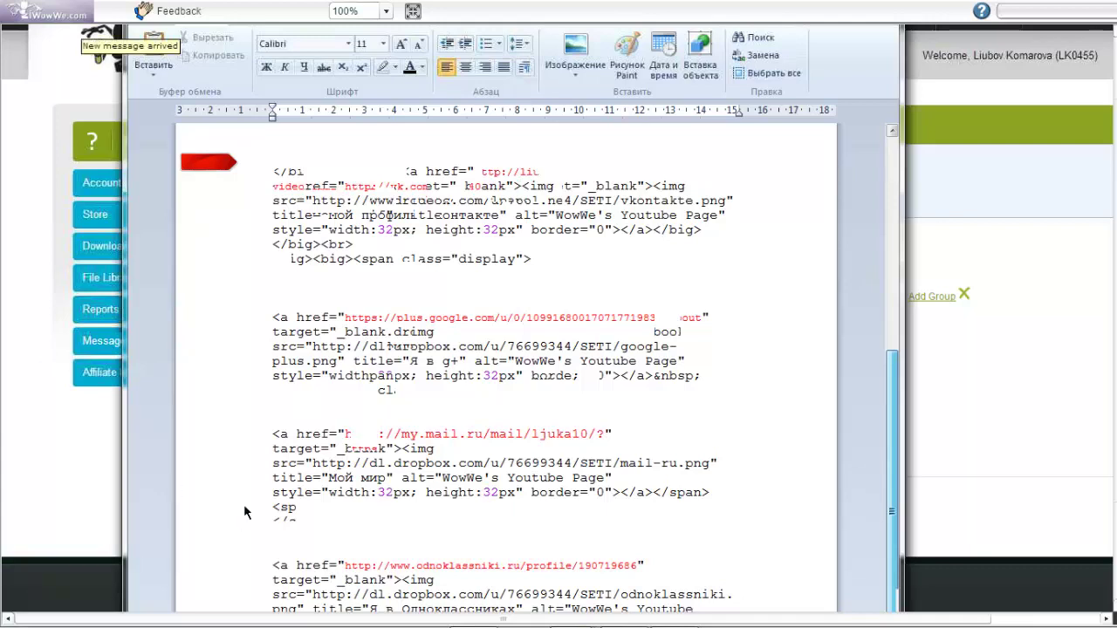
scroll(246, 513, up, 5)
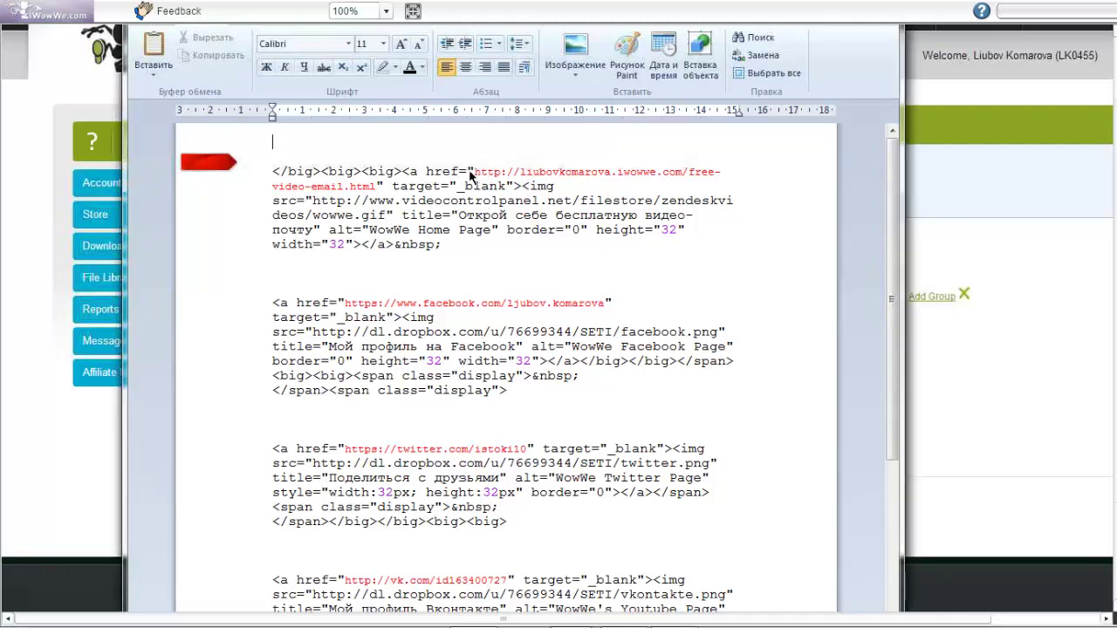
drag(476, 175, 377, 190)
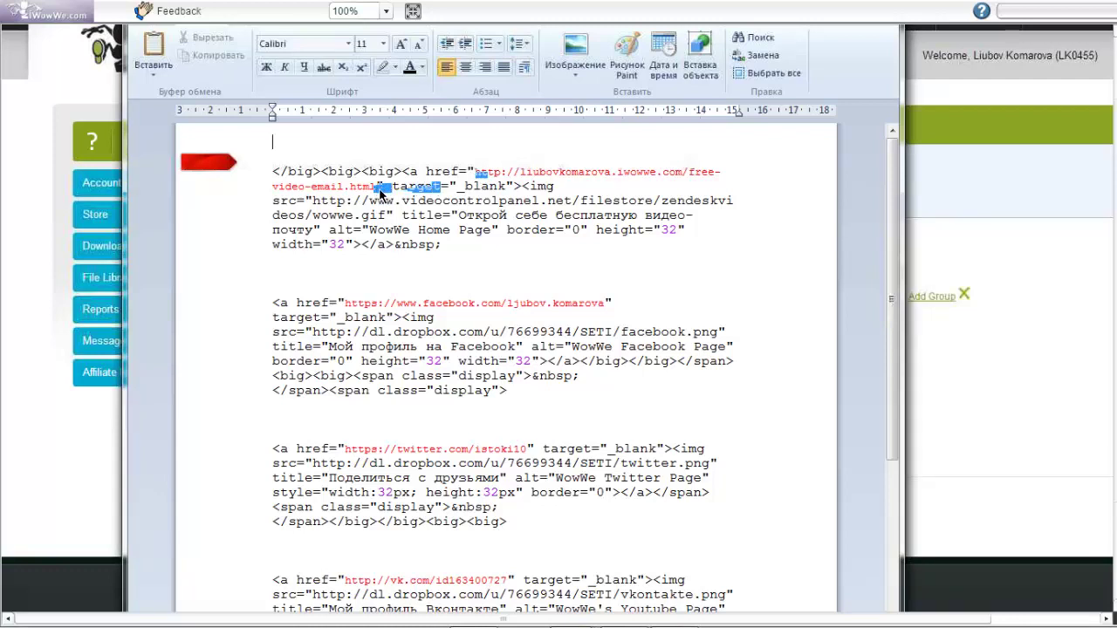
click(477, 177)
drag(384, 186, 475, 172)
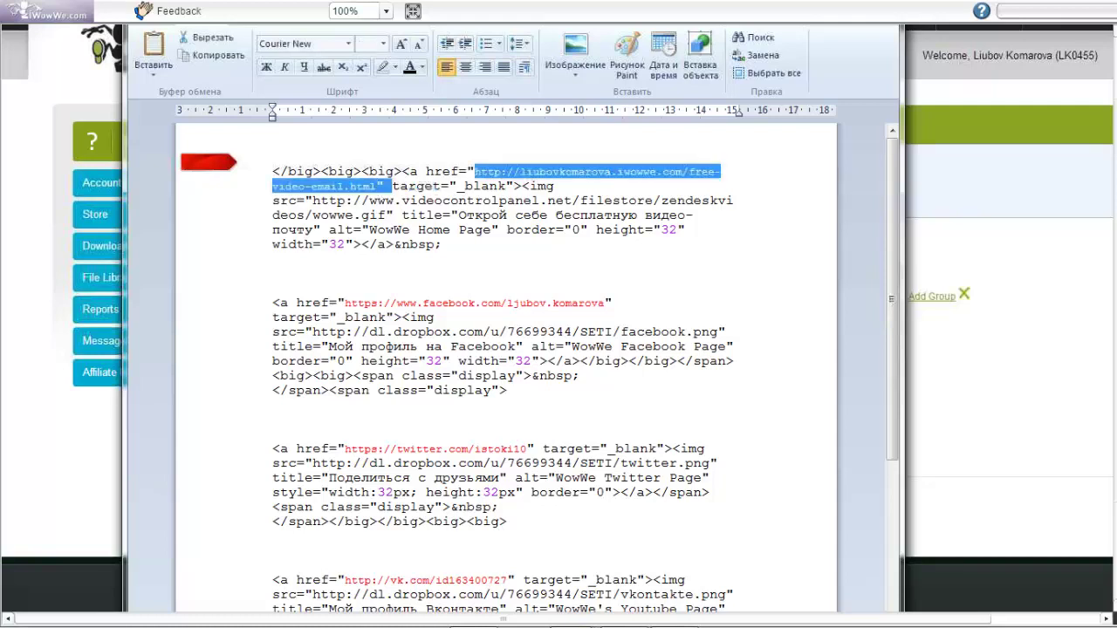
shift+click(380, 187)
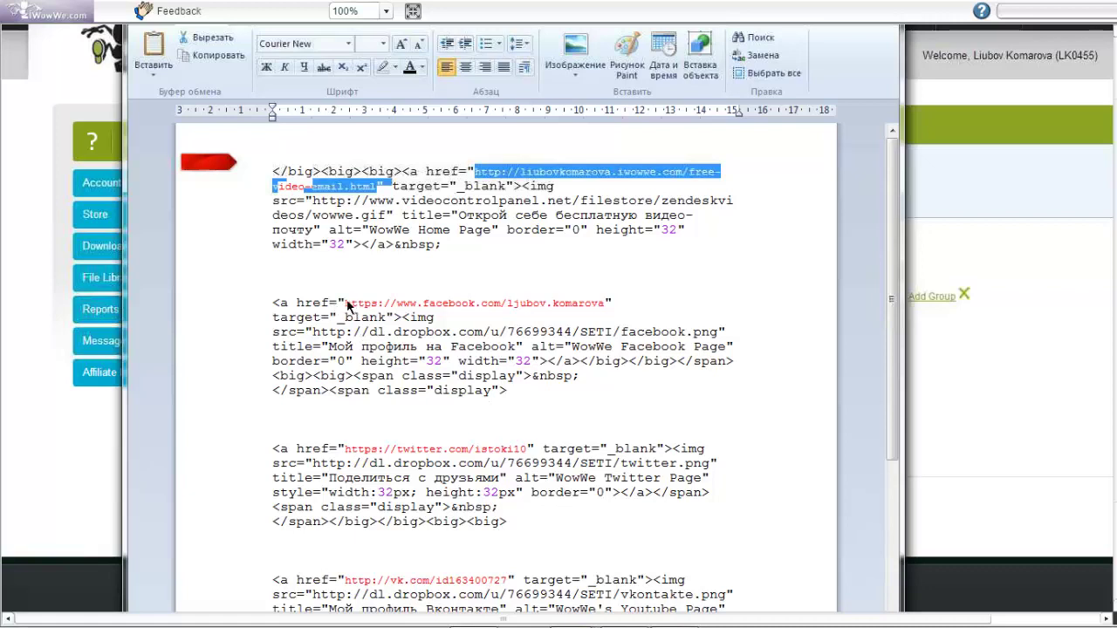
drag(347, 304, 600, 307)
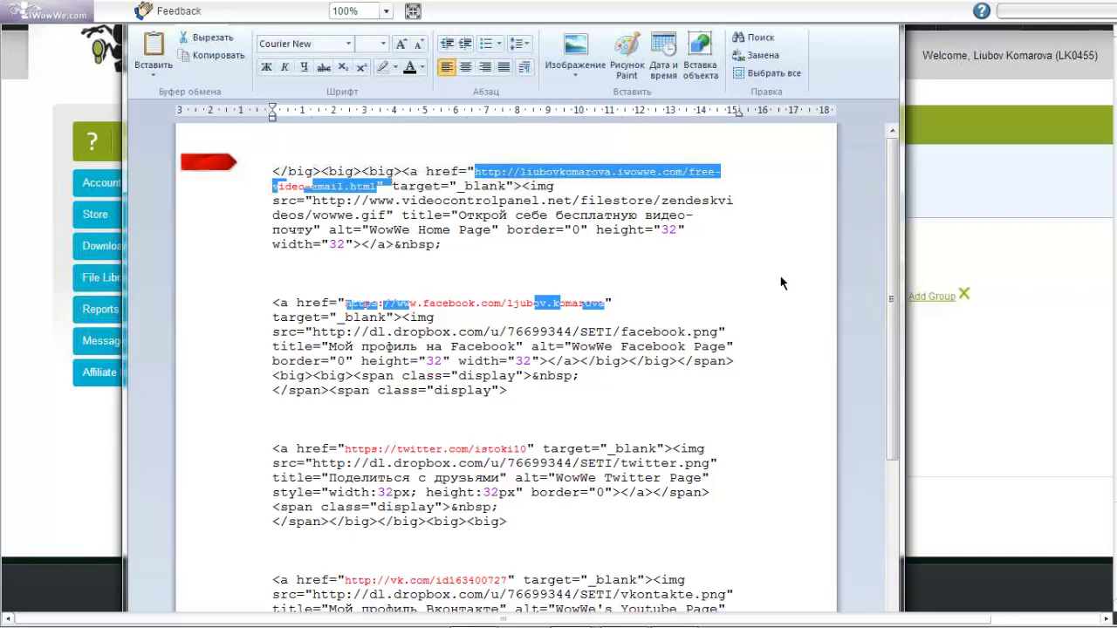
drag(663, 232, 675, 234)
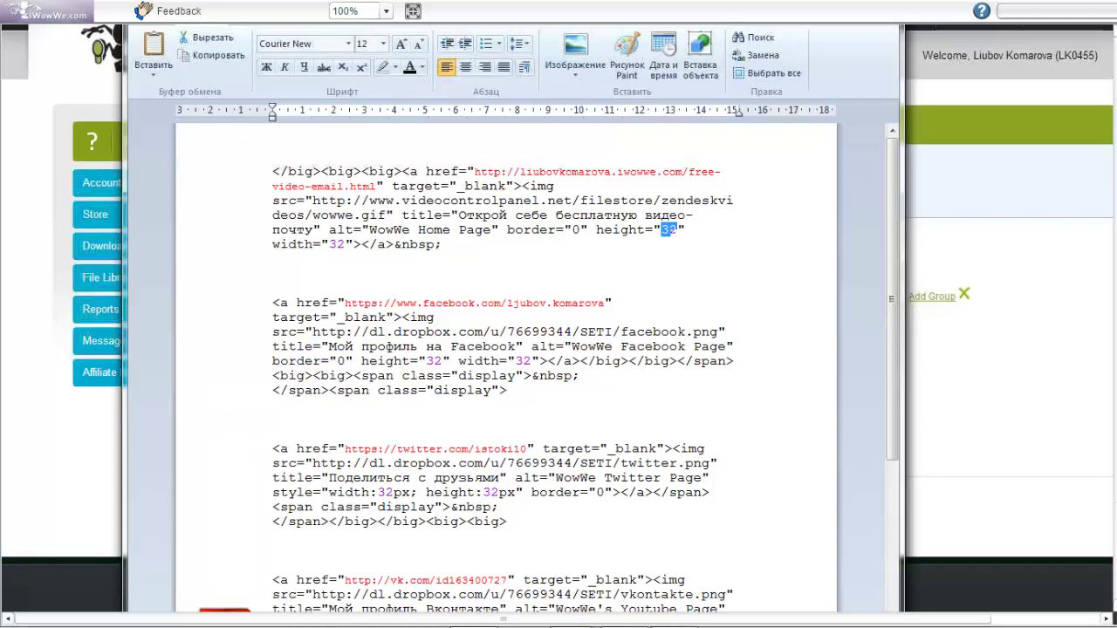
Change the home icon's height from 32 to 10, and the Twitter icon's width to 64 and height to 60
key(Right)
drag(661, 232, 676, 237)
text(10)
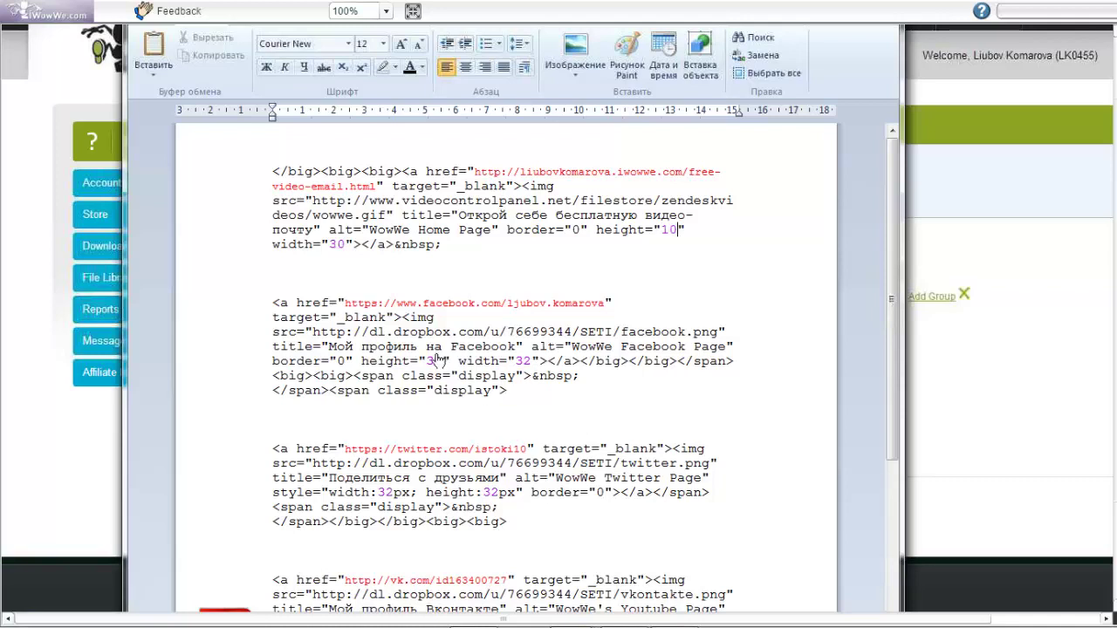
double_click(387, 492)
text(64)
double_click(491, 493)
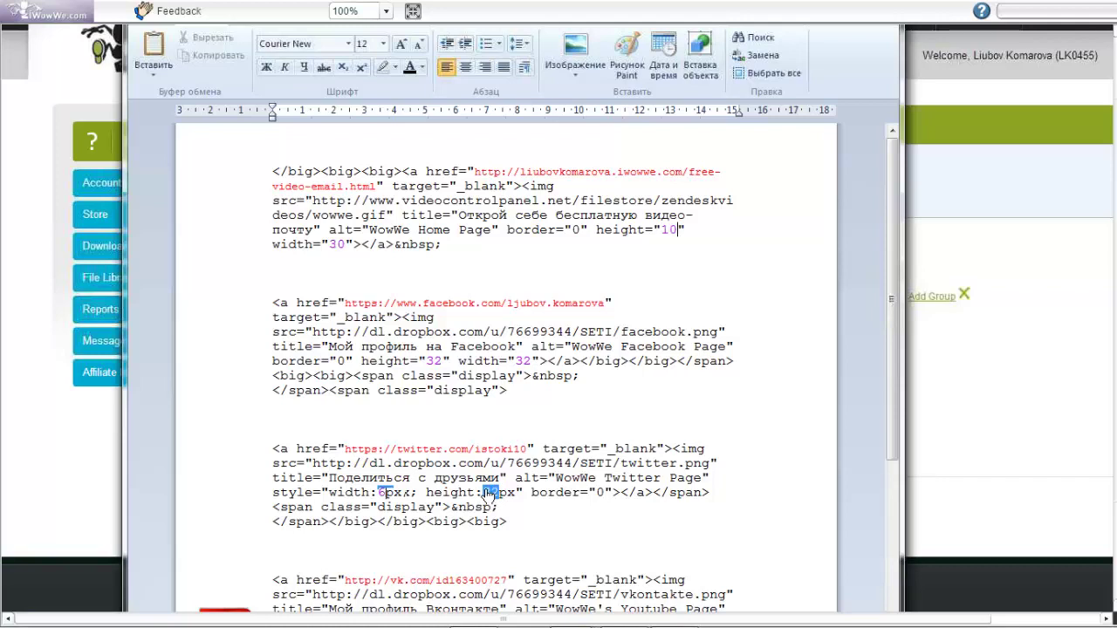
text(60)
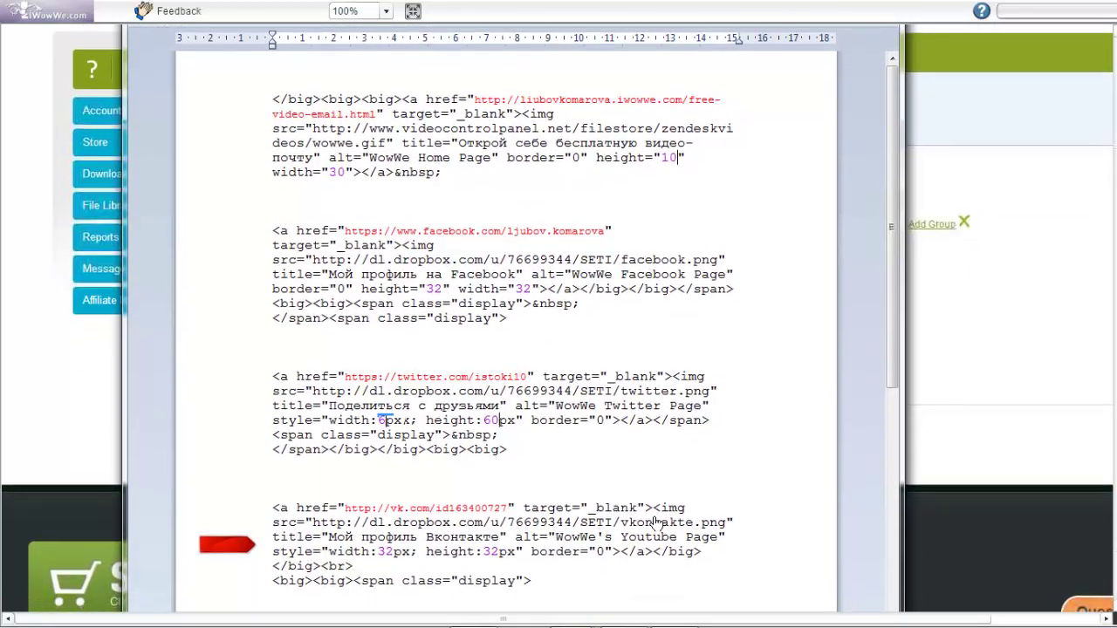
Scroll down and back up through the signature code in WordPad
scroll(654, 522, down, 1)
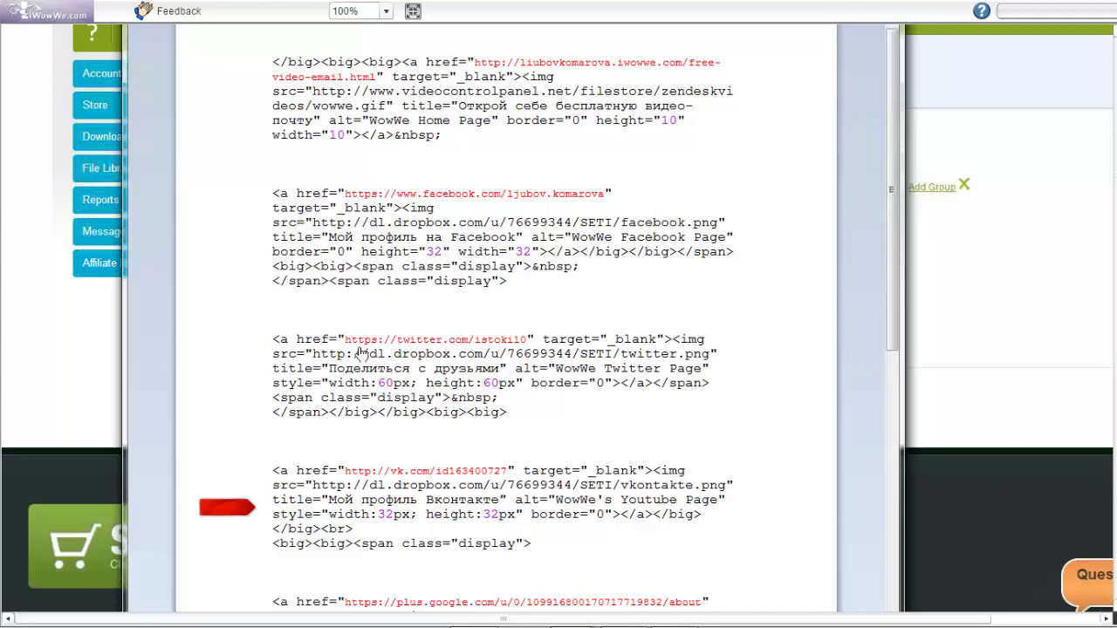
scroll(411, 367, down, 1)
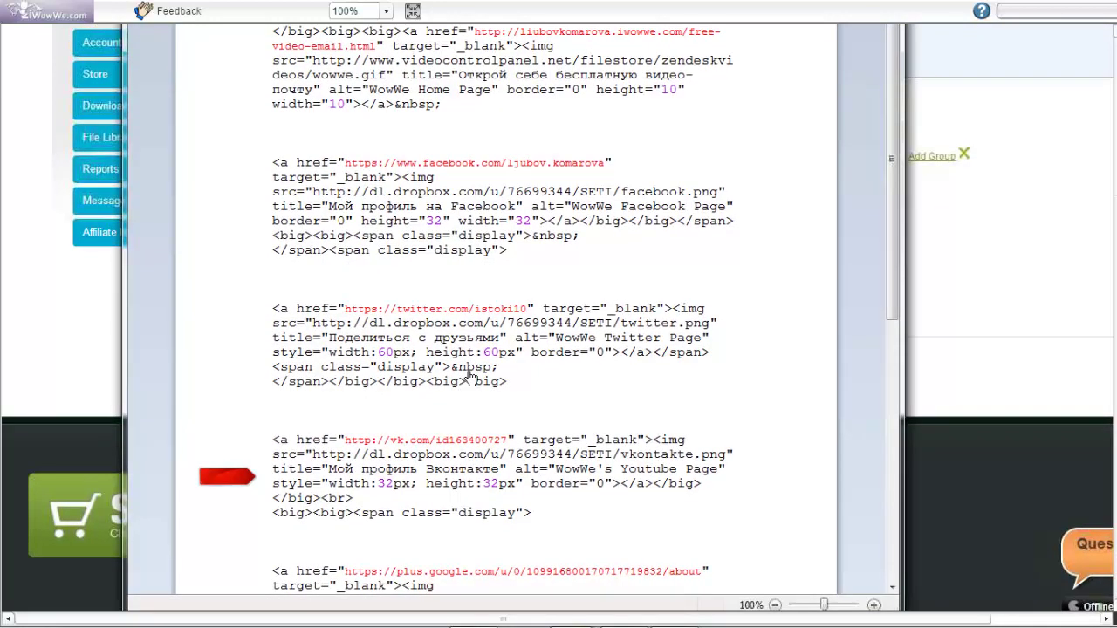
scroll(597, 404, up, 1)
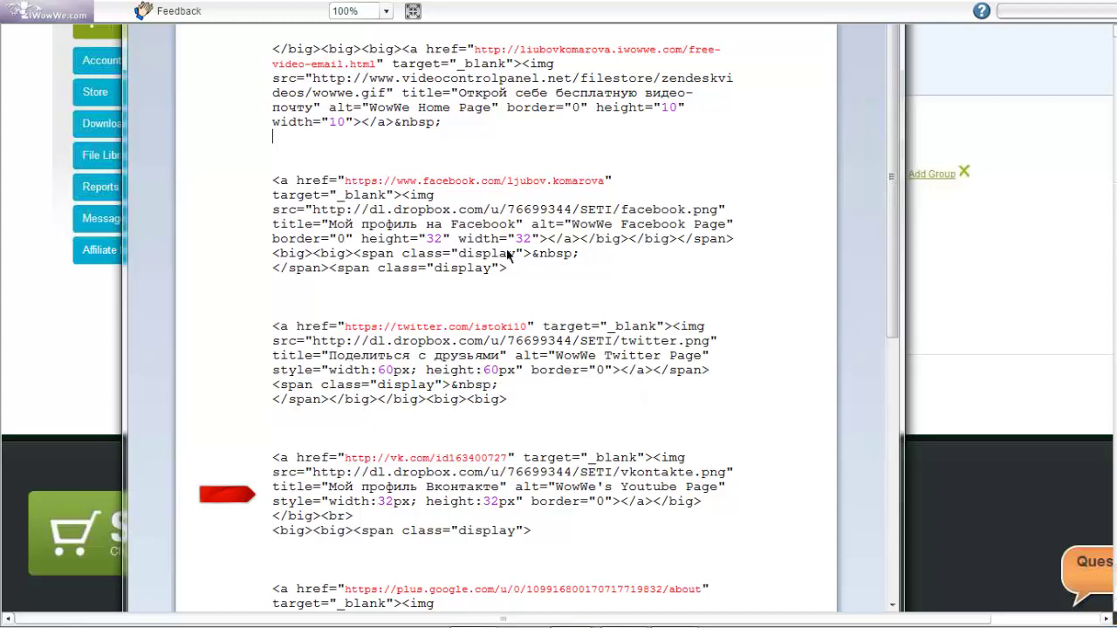
Select the home, Facebook and Twitter code blocks, then return to the iWowWe contacts page
mouse_move(274, 47)
mouse_down()
mouse_move(500, 136)
mouse_move(707, 431)
mouse_up()
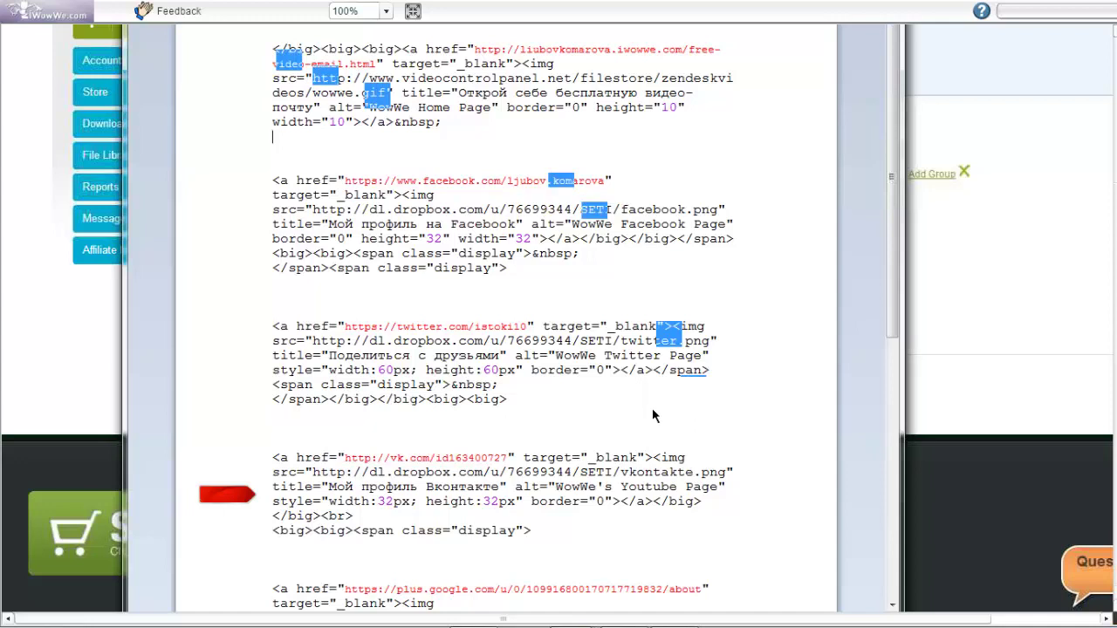
mouse_move(603, 394)
mouse_down()
mouse_move(427, 274)
mouse_move(381, 218)
mouse_up()
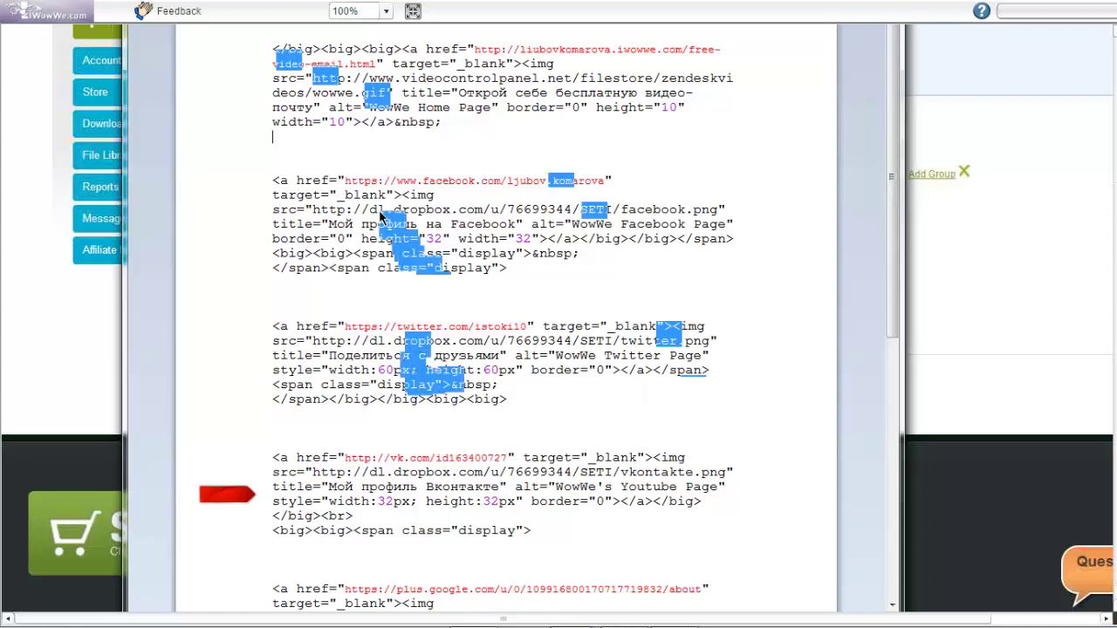
drag(381, 216, 273, 413)
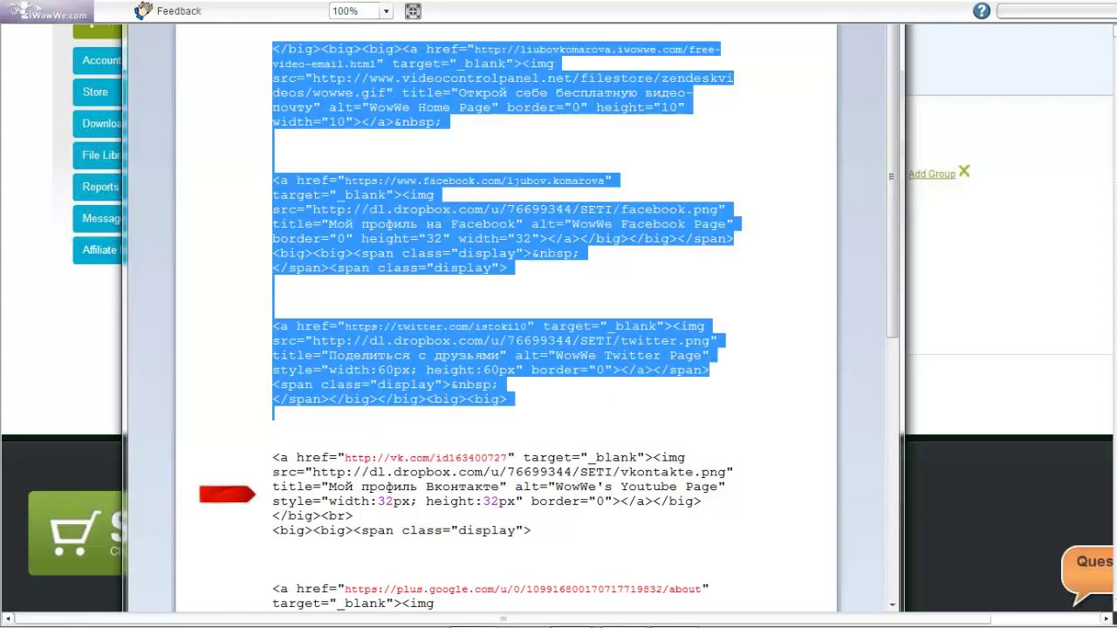
click(973, 317)
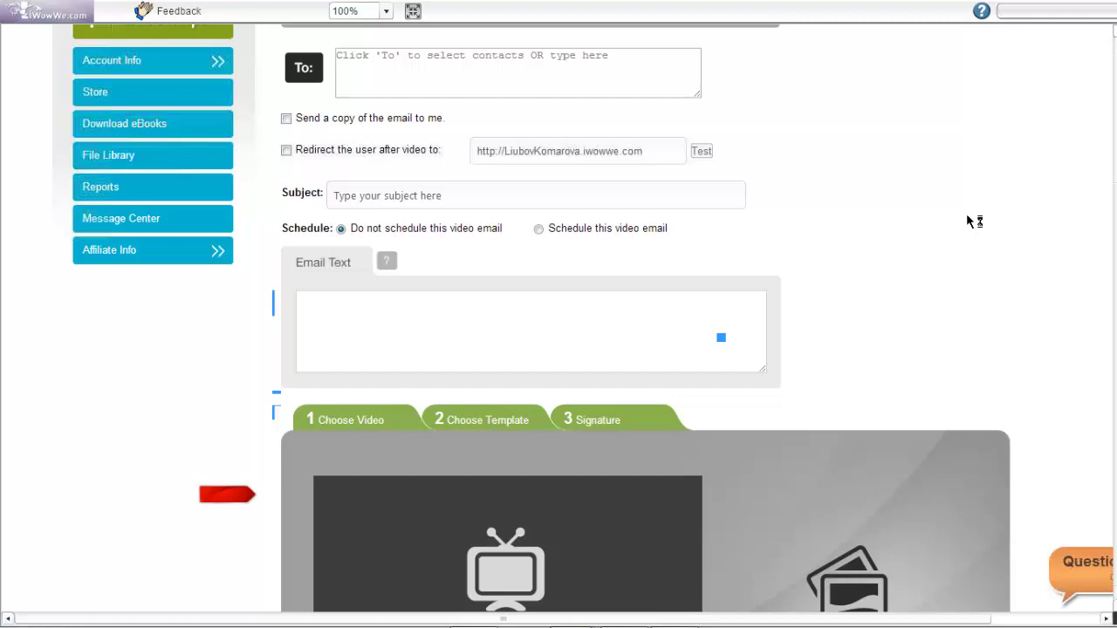
Scroll down the video email form and close the Video Email preview tab
scroll(188, 252, down, 4)
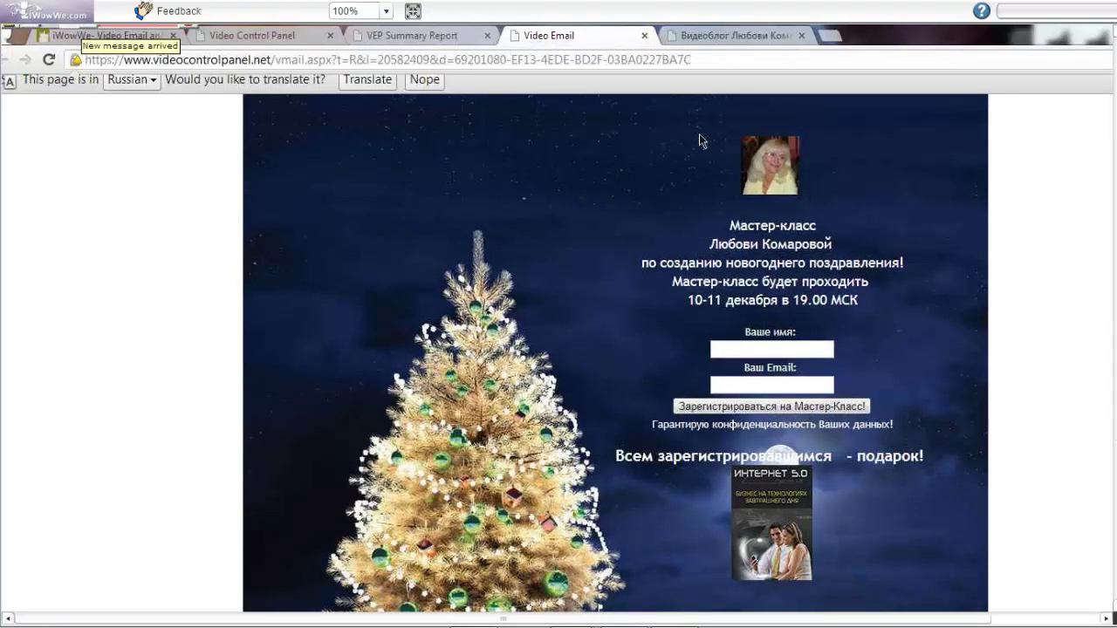
click(644, 36)
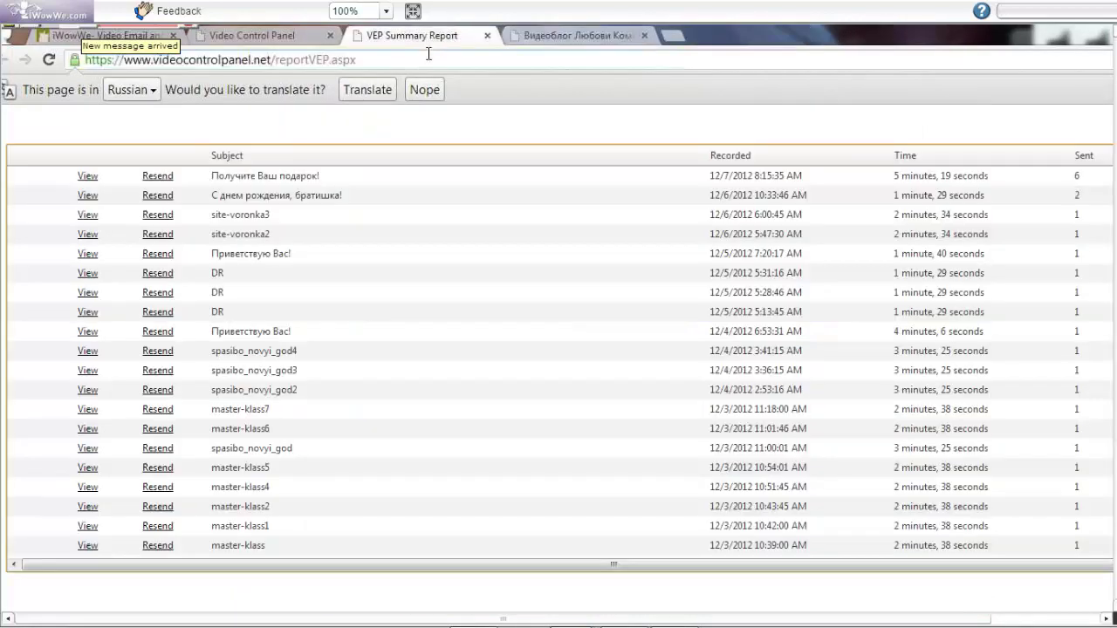
Reload the iWowWe video email page
click(88, 333)
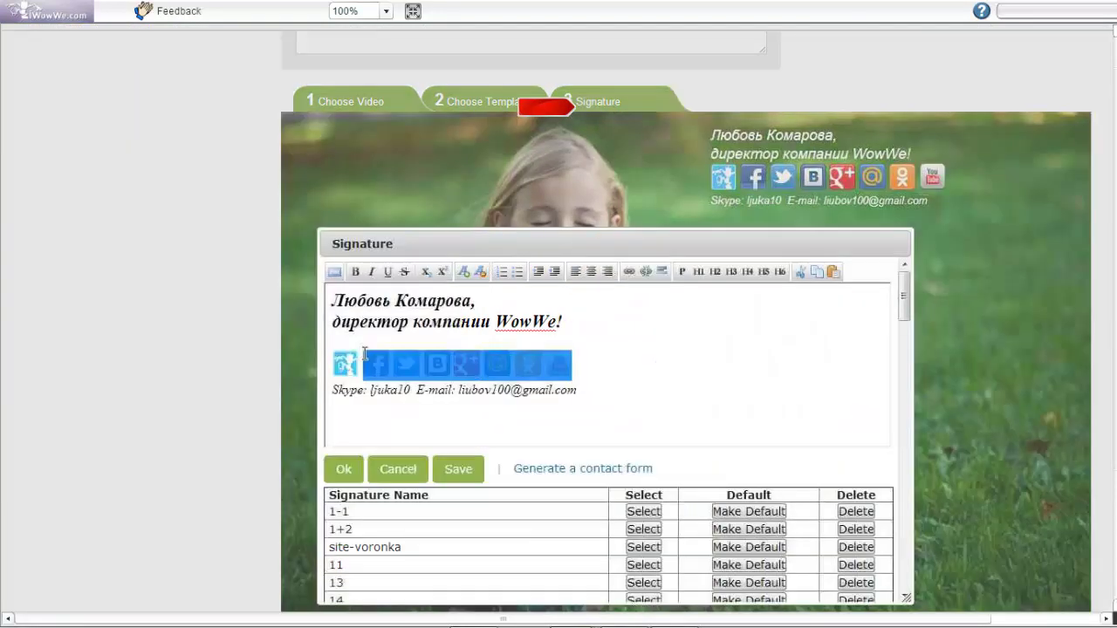
Delete the social icon row from the signature and switch to its HTML source view
key(Delete)
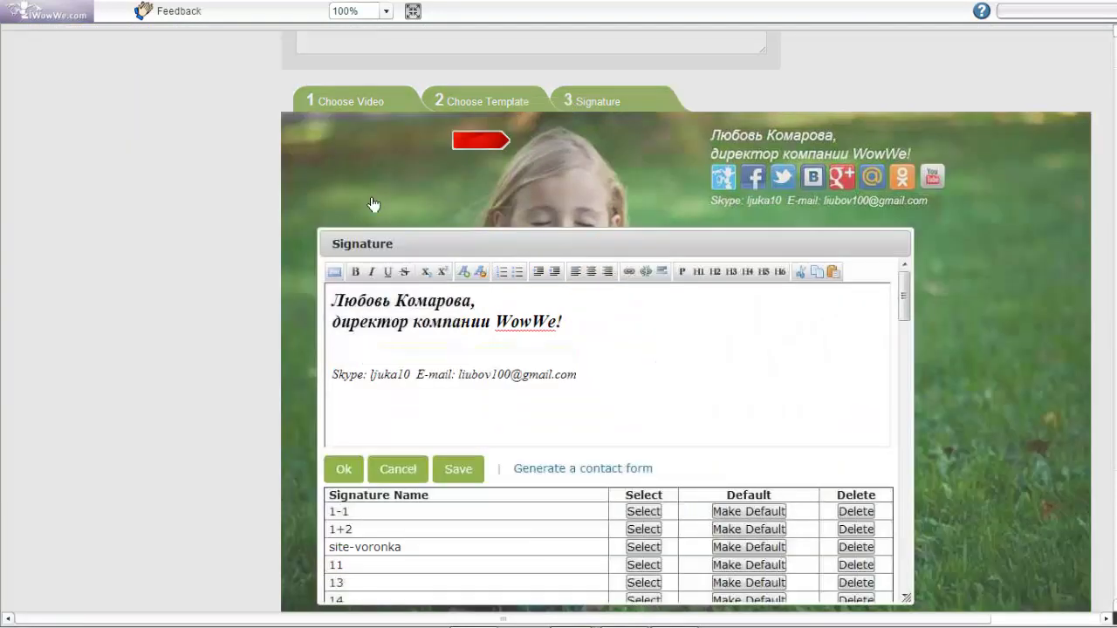
click(335, 275)
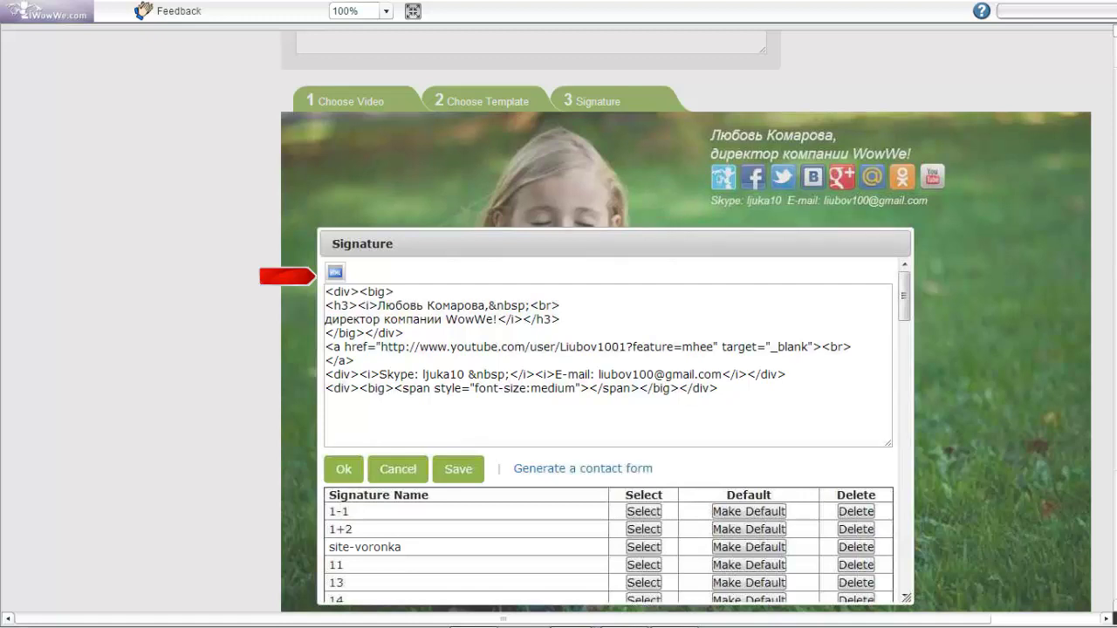
Return to formatted view and delete the pasted videocontrolpanel link from the signature
click(335, 271)
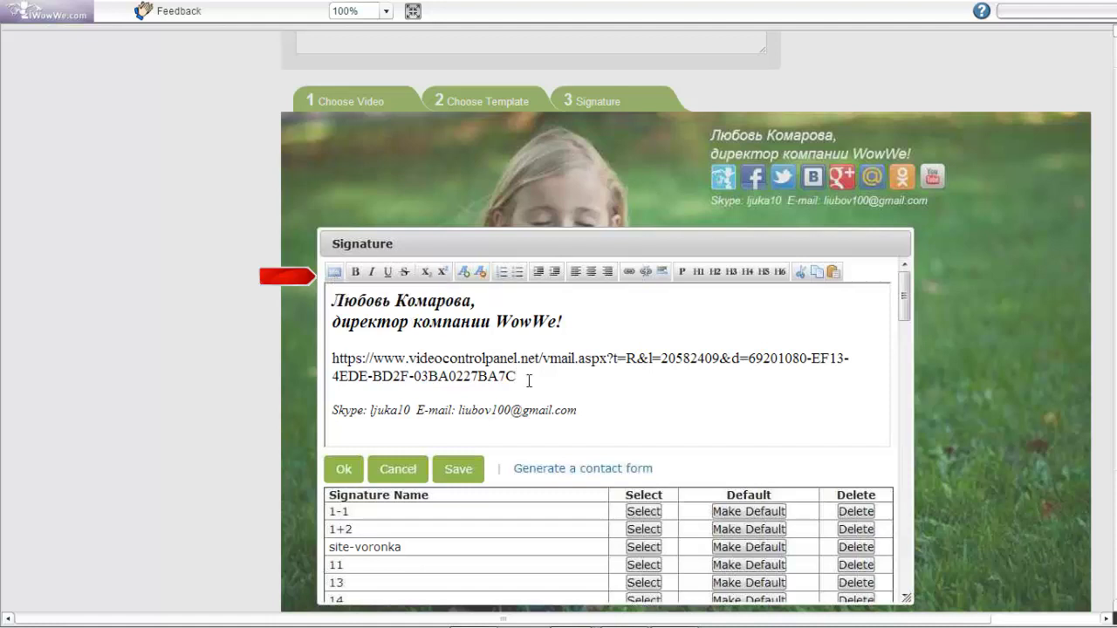
drag(529, 380, 323, 353)
key(BackSpace)
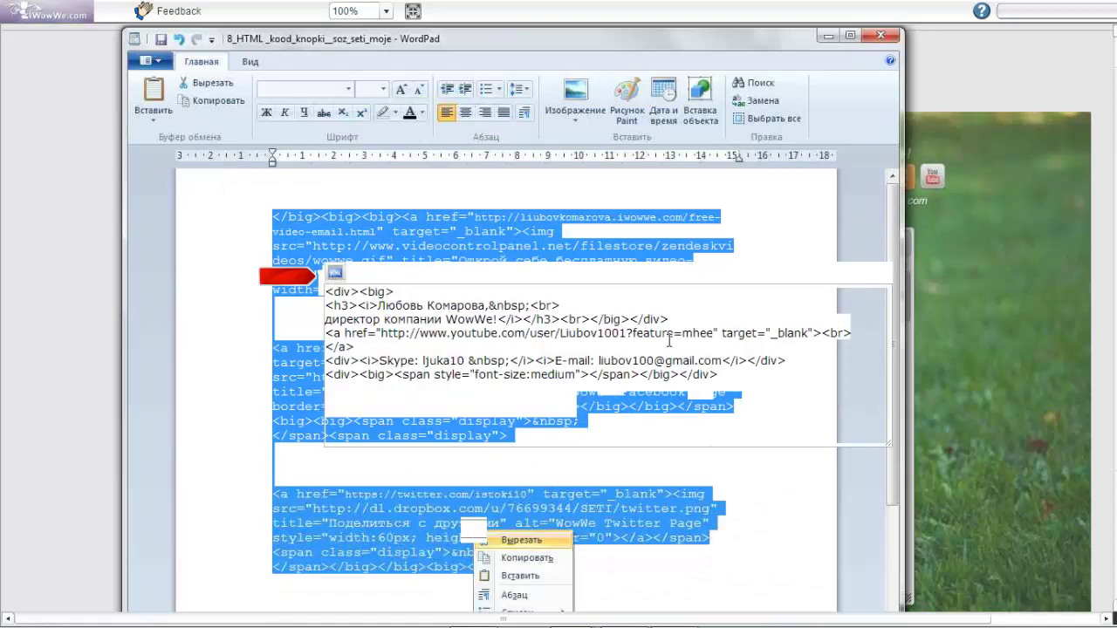
Paste the Facebook and Twitter button HTML after the closing div and view the formatted signature
click(689, 317)
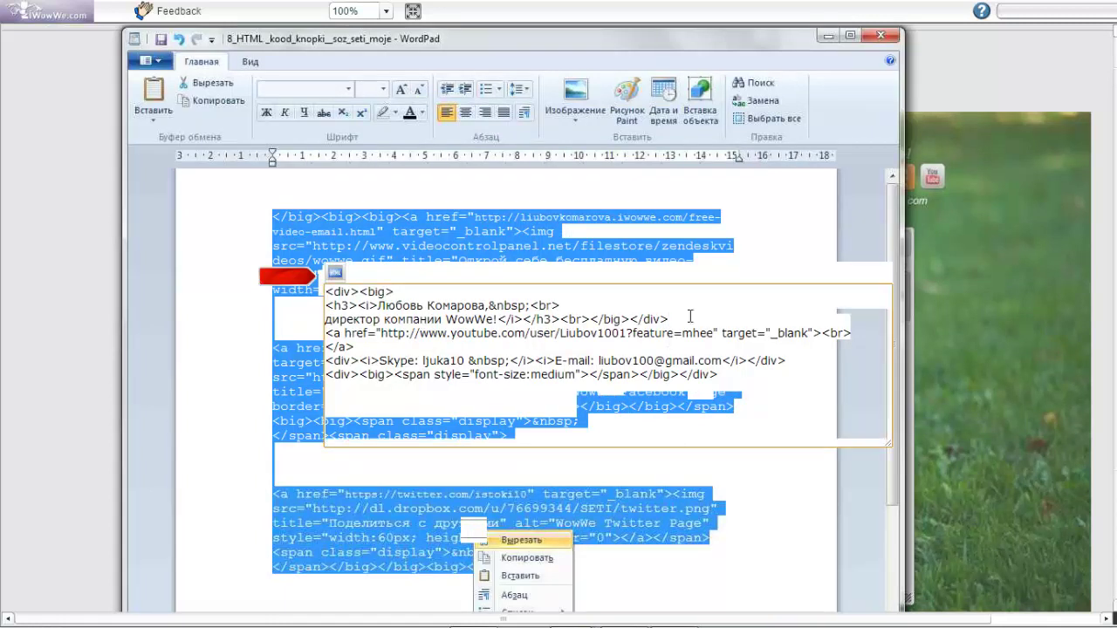
key(Return)
key(Return)
key(Return)
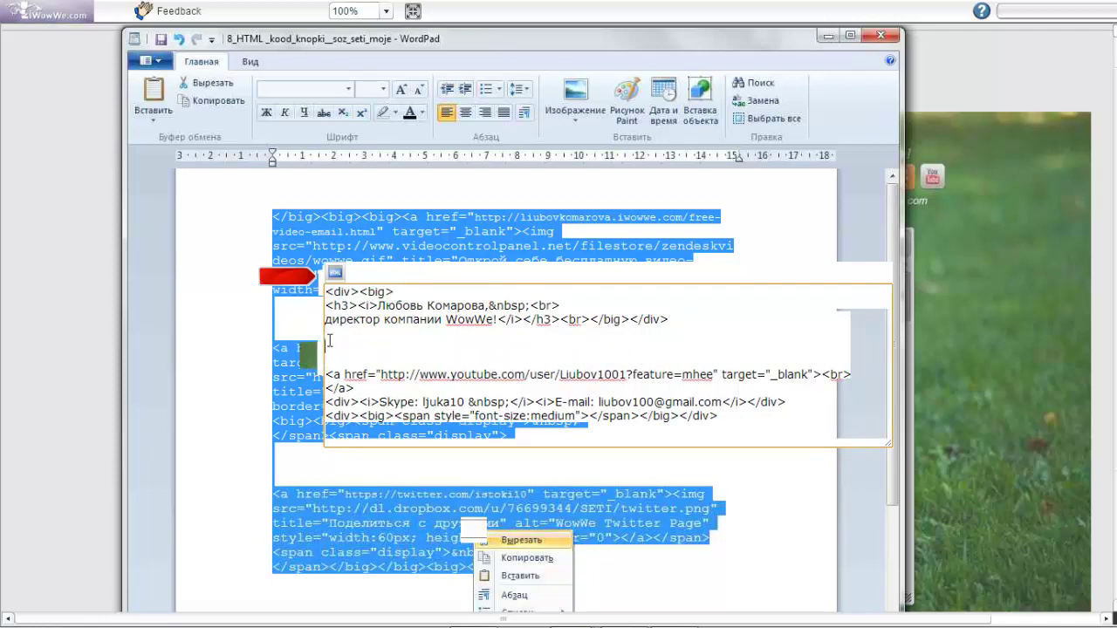
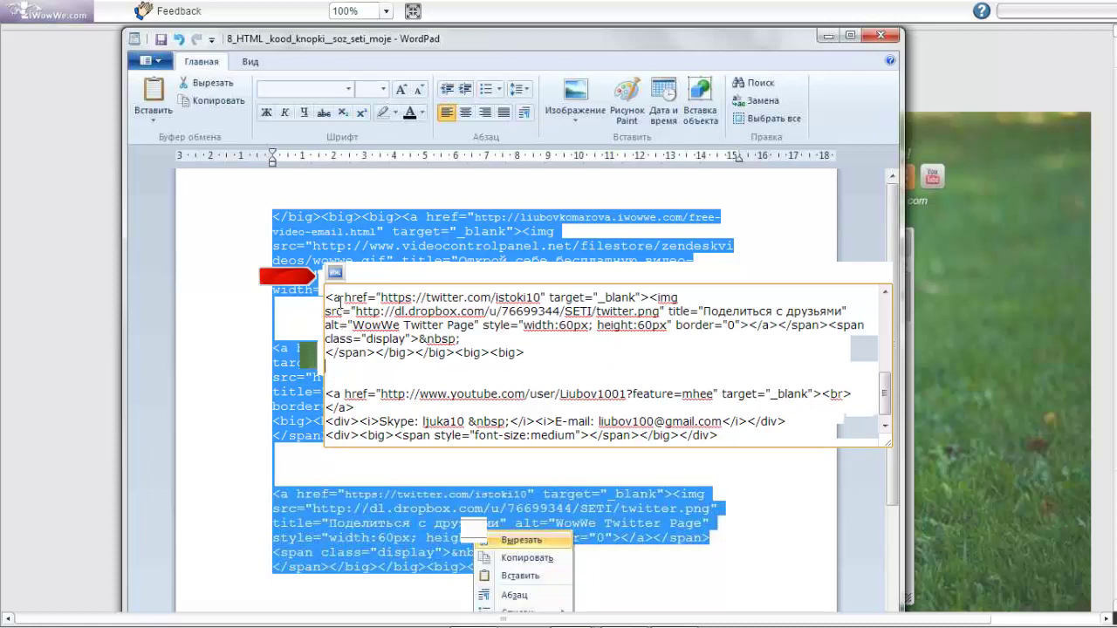
click(334, 274)
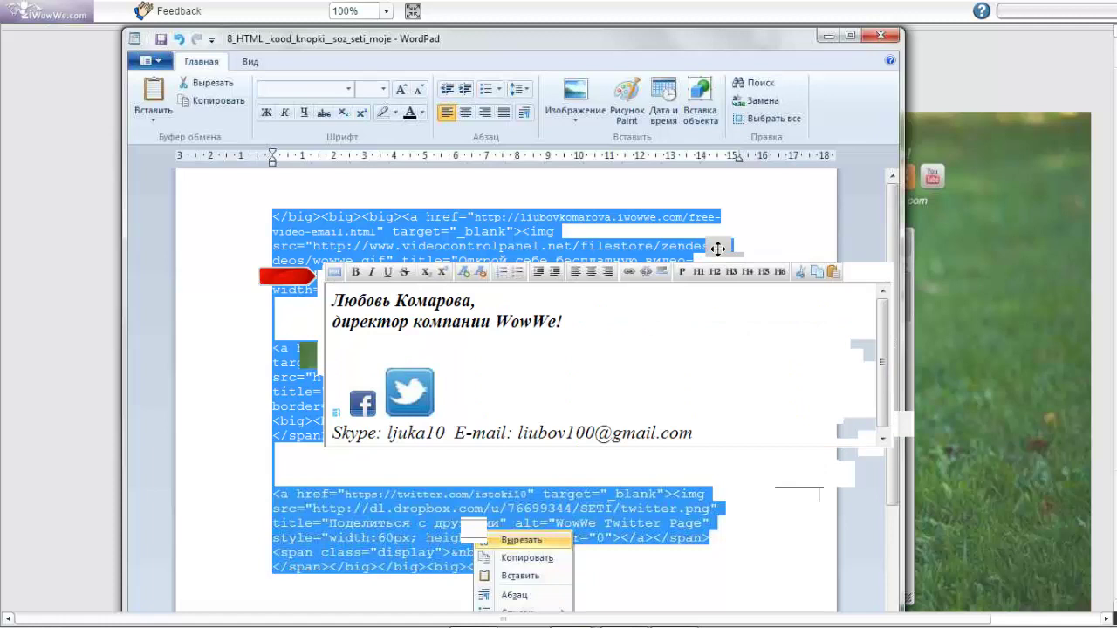
mouse_move(717, 249)
mouse_down()
mouse_move(674, 192)
mouse_move(716, 182)
mouse_up()
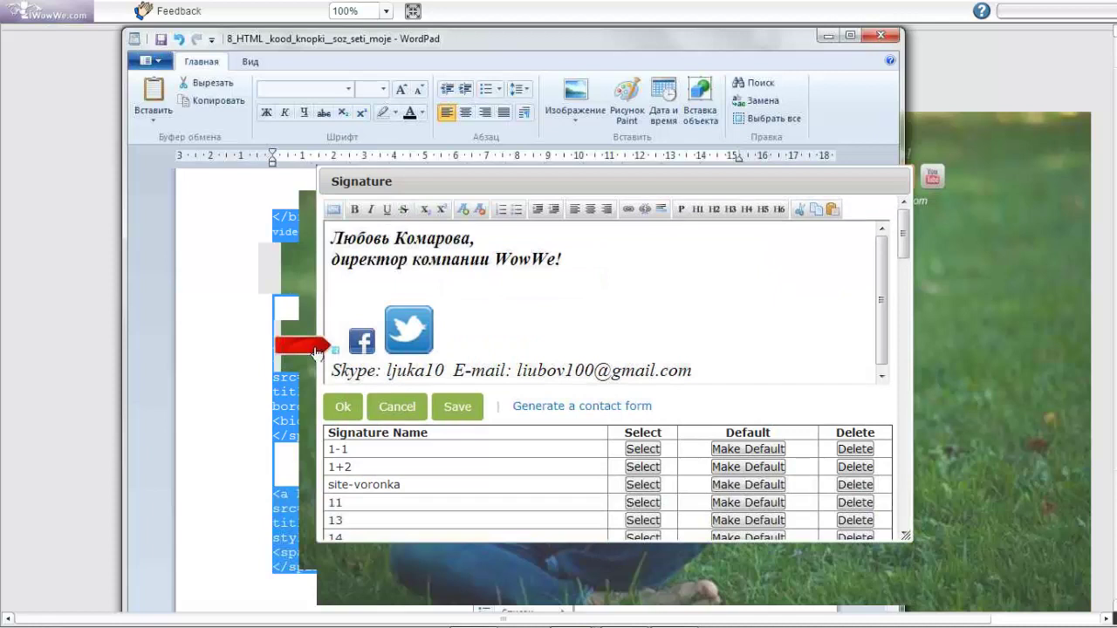
Close the signature editor to return to the template preview with the girl photo and clock video
click(316, 352)
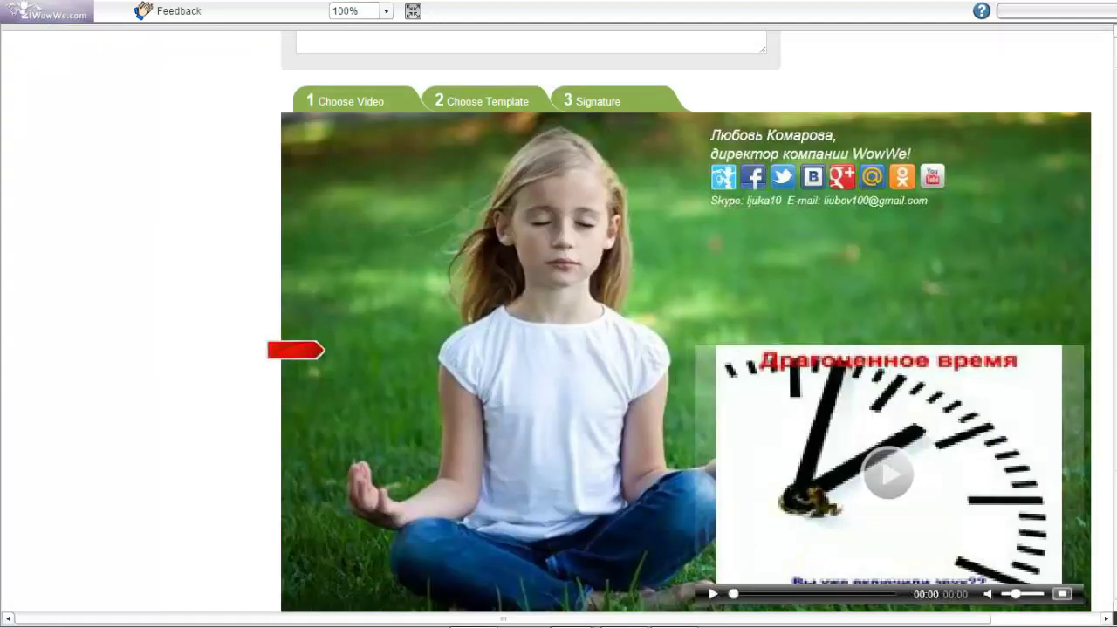
In WordPad, set the WowWe home-page icon code's height and width to 70
key(alt+Tab)
drag(545, 392, 571, 392)
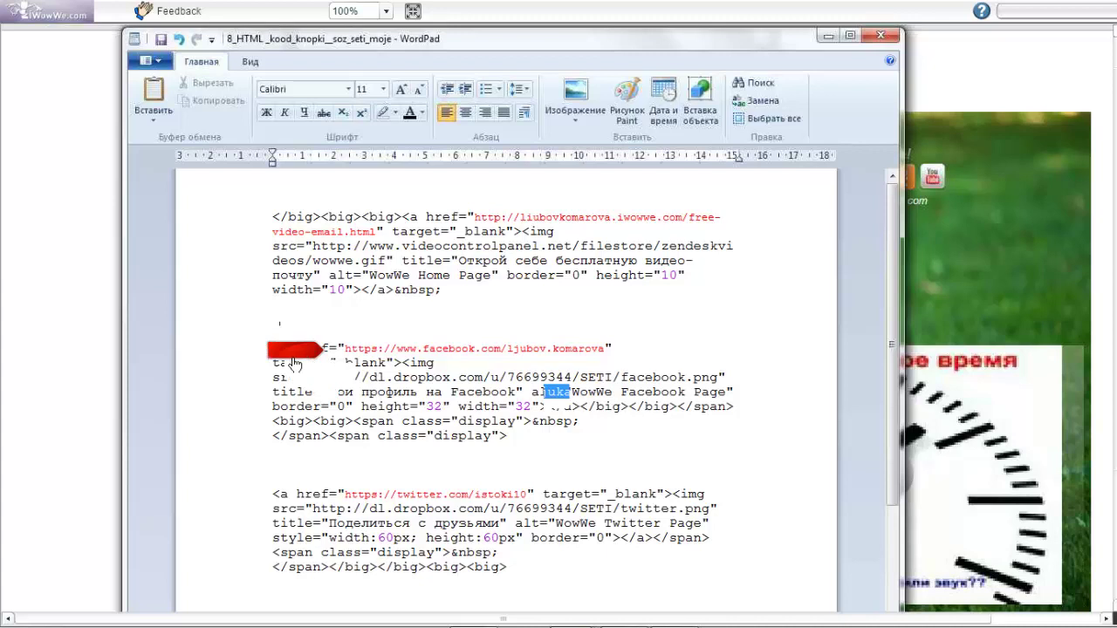
double_click(674, 276)
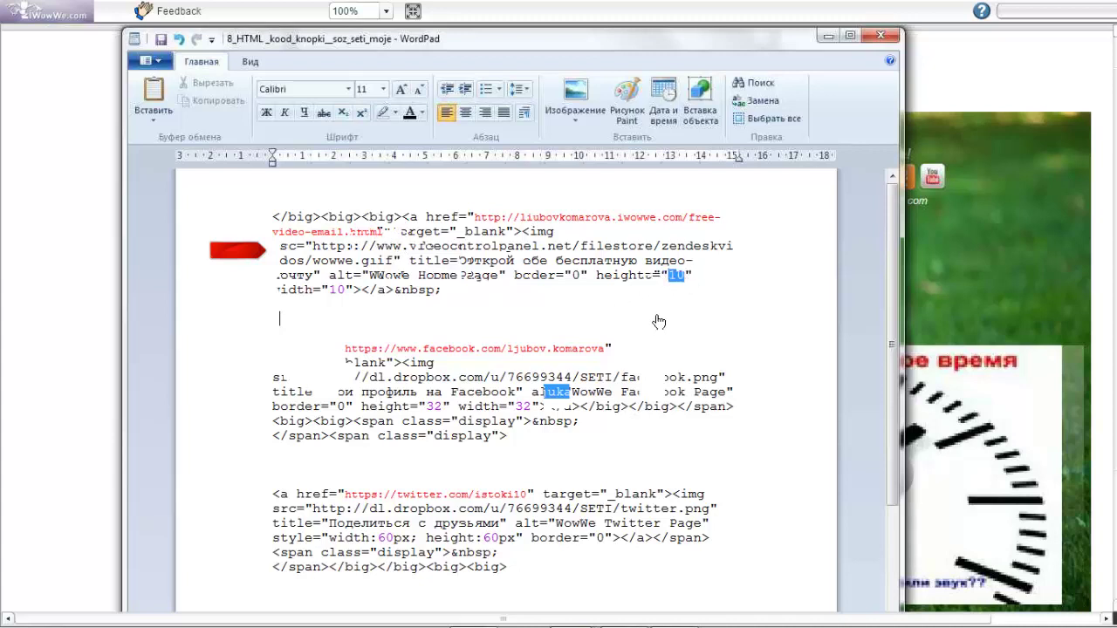
click(346, 292)
text(0)
key(ctrl+z)
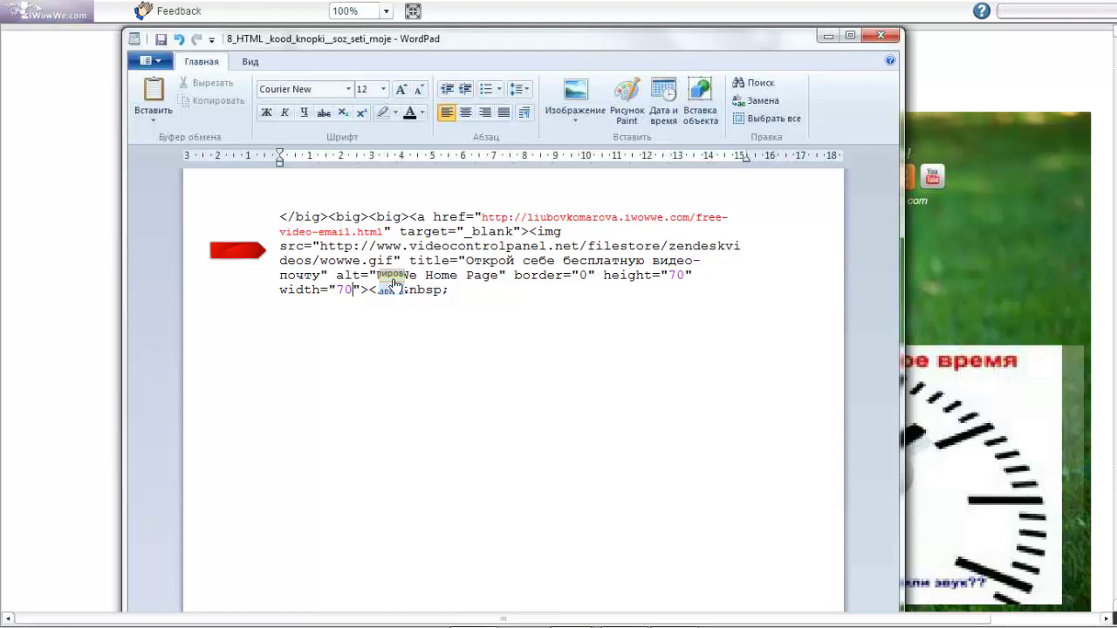
click(992, 282)
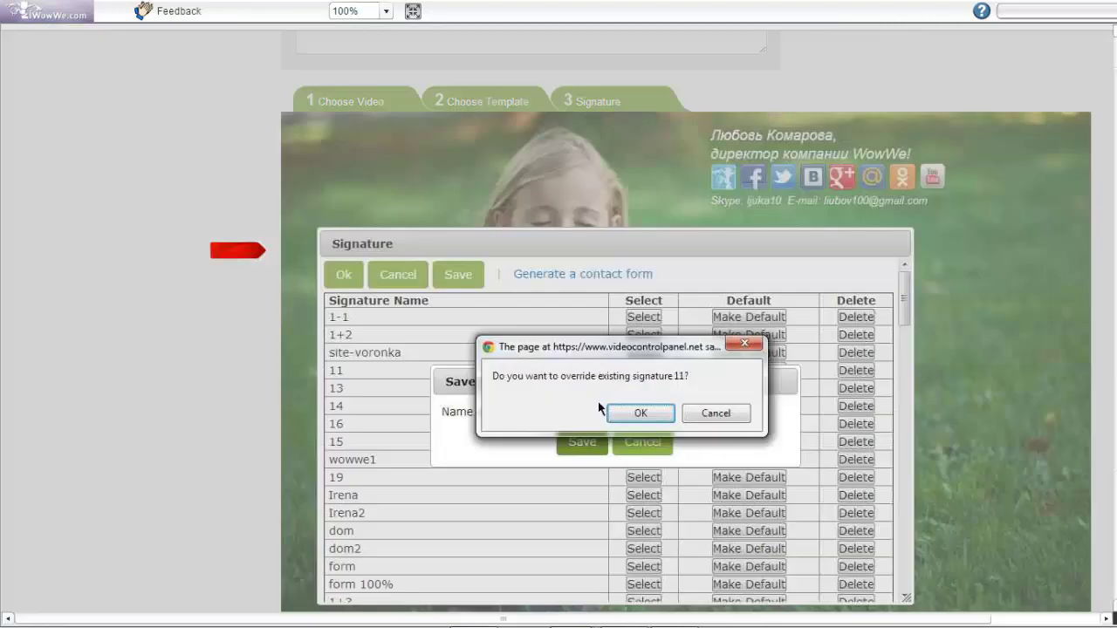
Confirm overwriting signature 11, then show the reopened signature's HTML source
click(637, 413)
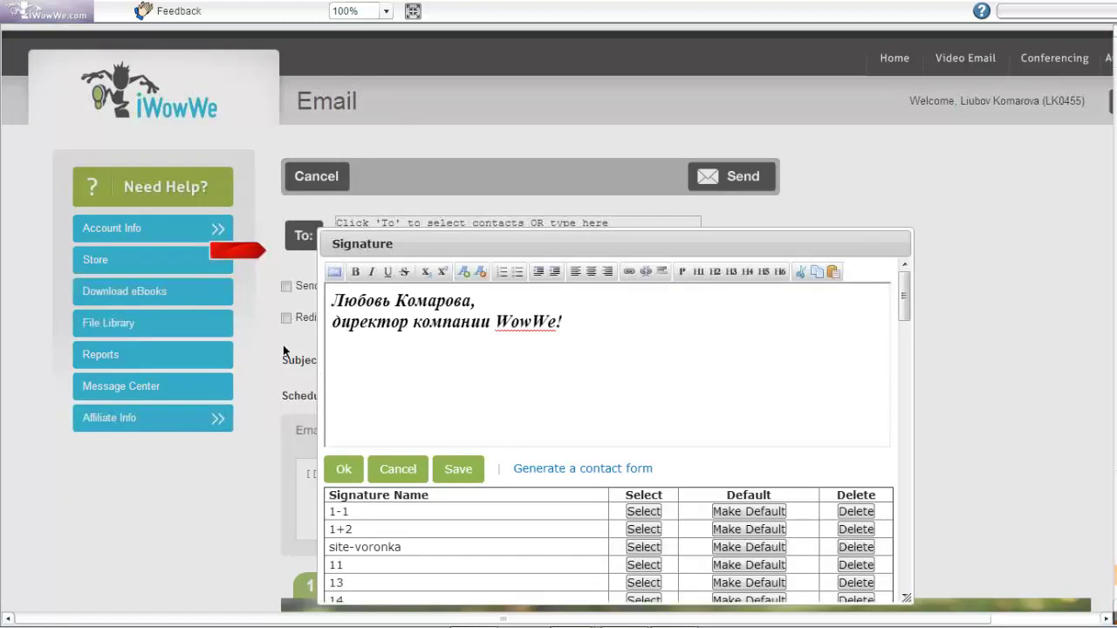
click(335, 274)
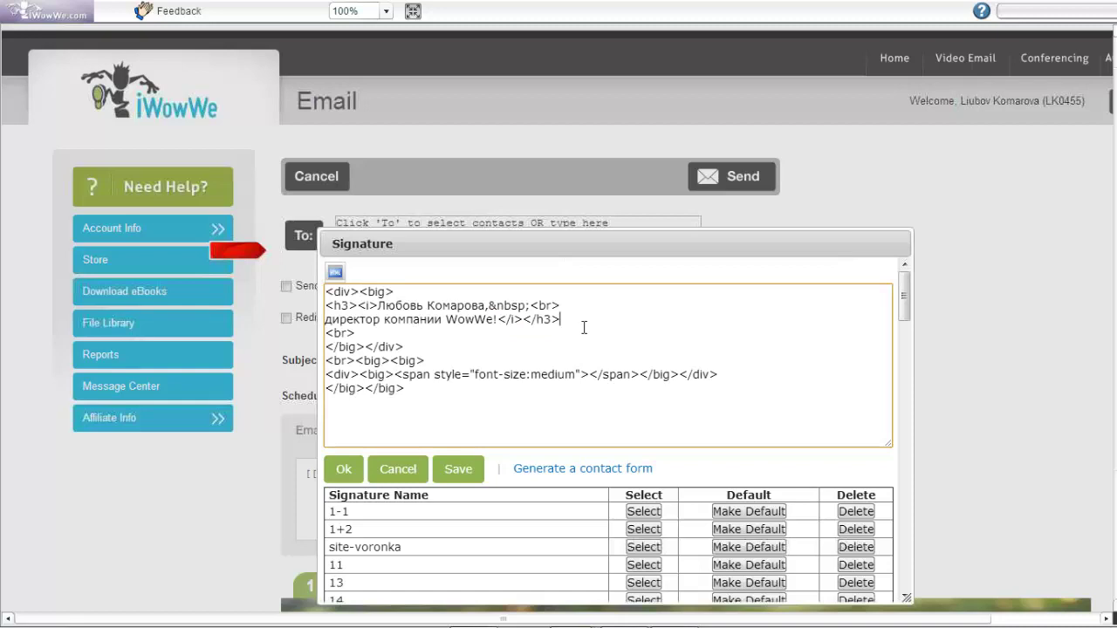
Paste the linked WowWe logo code below the name and title, adding a blank line above it
key(Return)
key(Return)
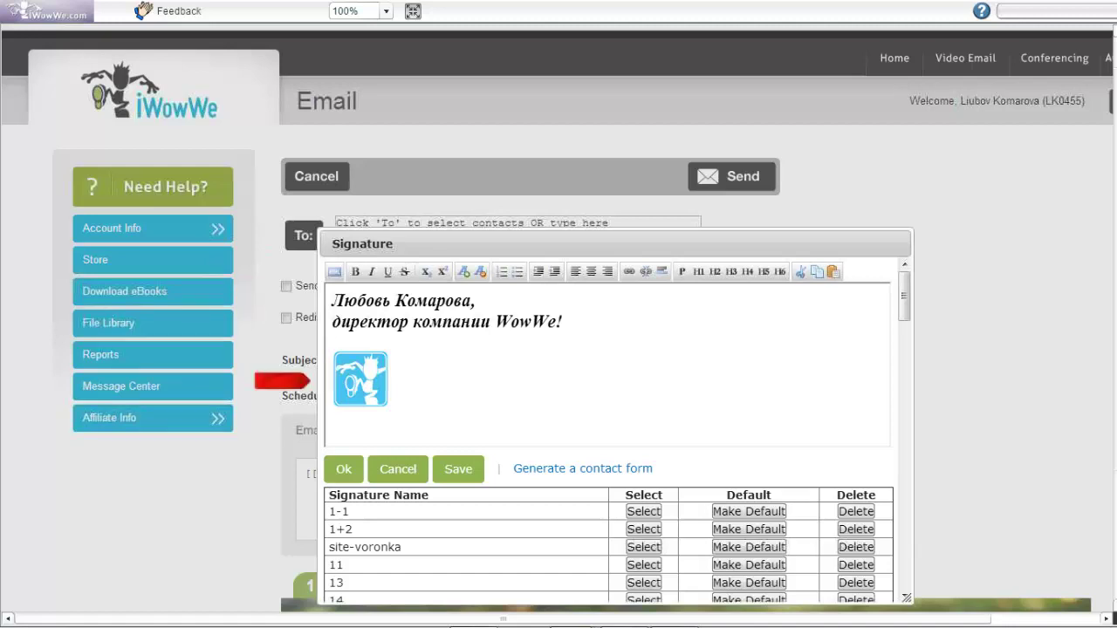
click(577, 323)
key(Return)
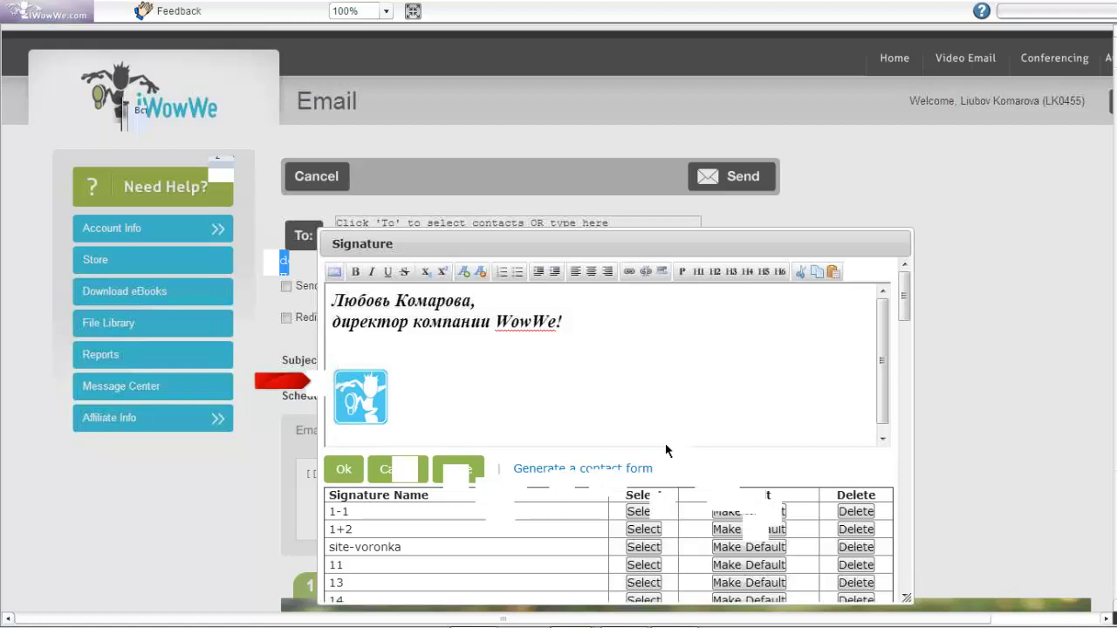
Switch to the WordPad file holding the HTML code
key(alt+Tab)
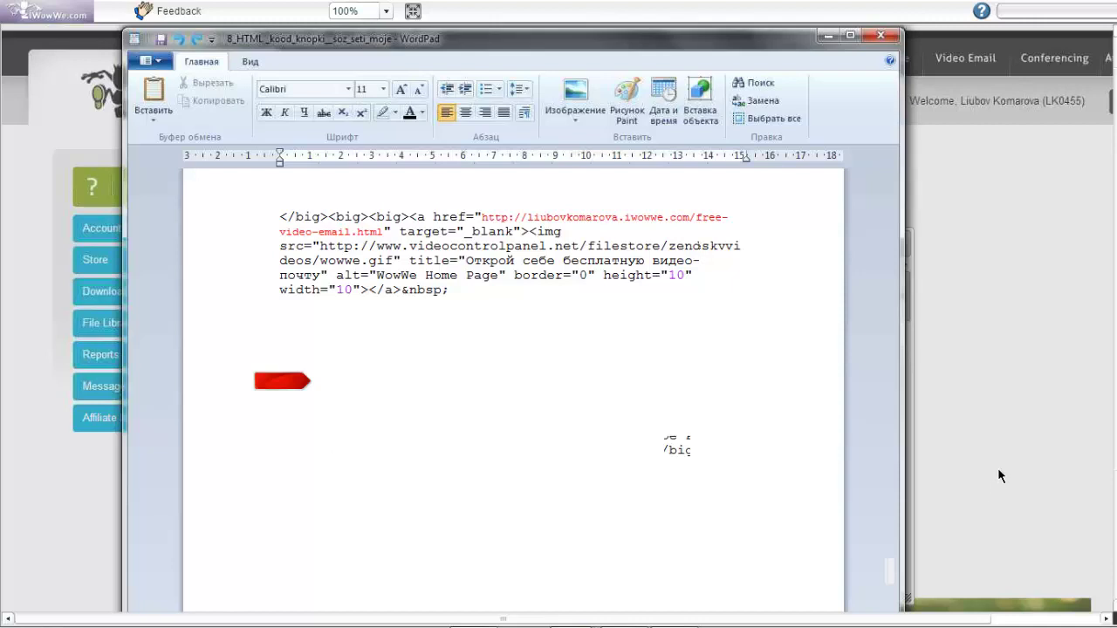
Minimize WordPad to bring back the iWowWe Signature dialog
click(1018, 414)
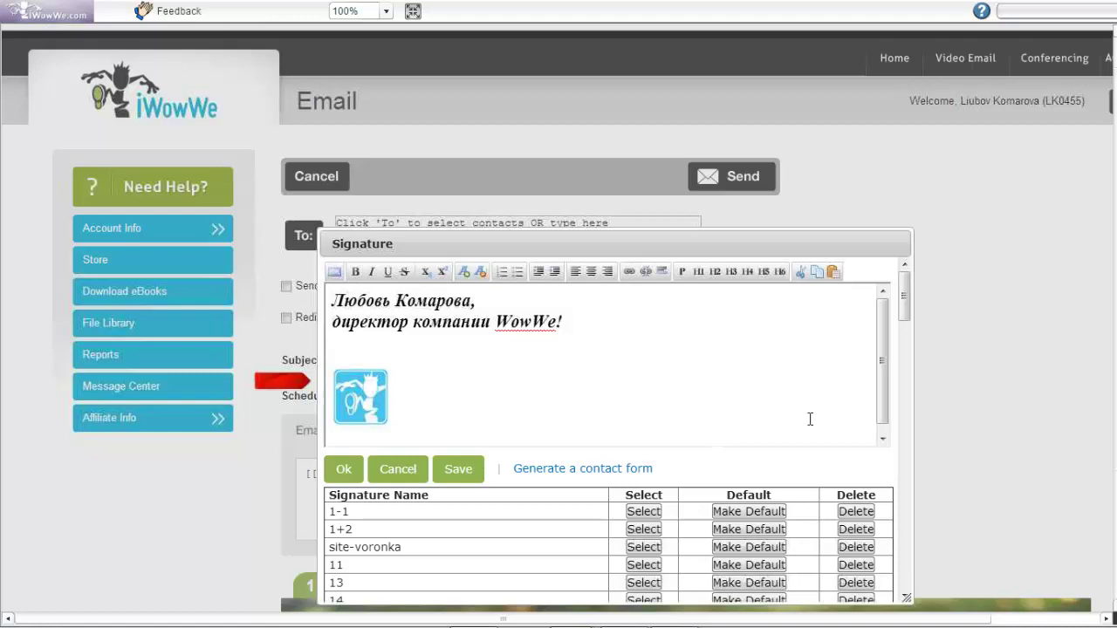
Accept the new name, title and logo signature with Ok
click(345, 472)
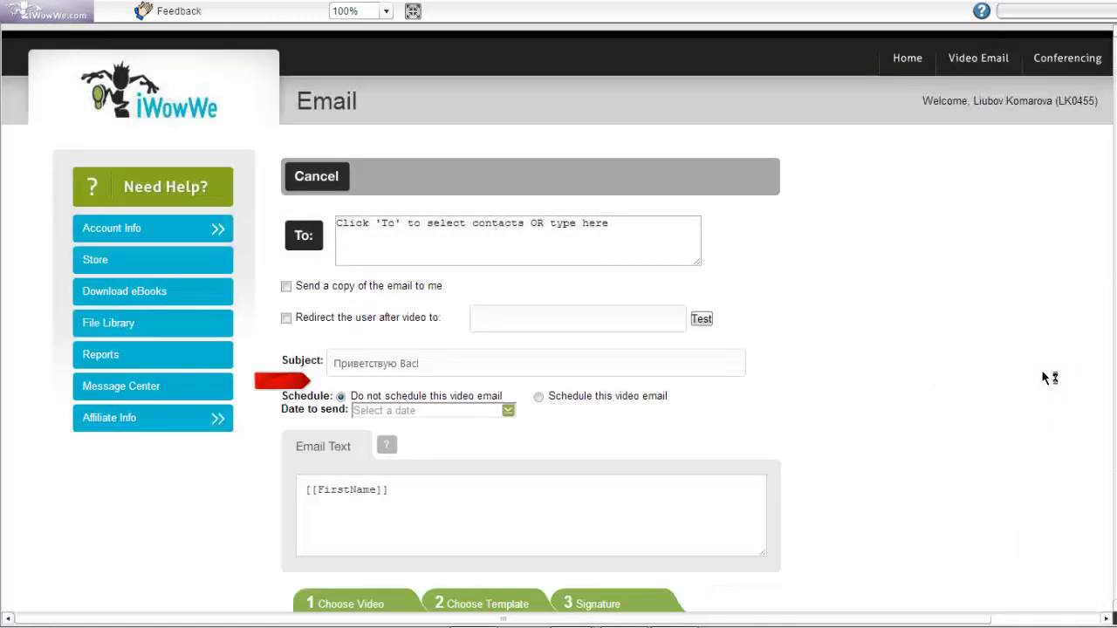
Scroll down to the template preview showing the name, director title and WowWe logo signature above the clock video
scroll(811, 295, down, 5)
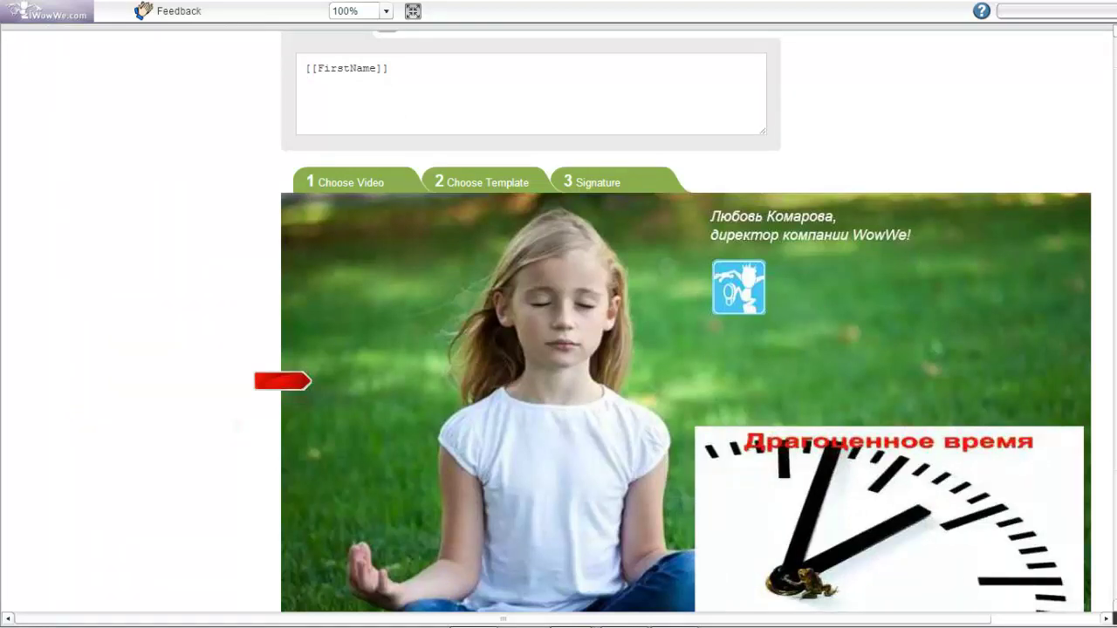
mouse_move(919, 556)
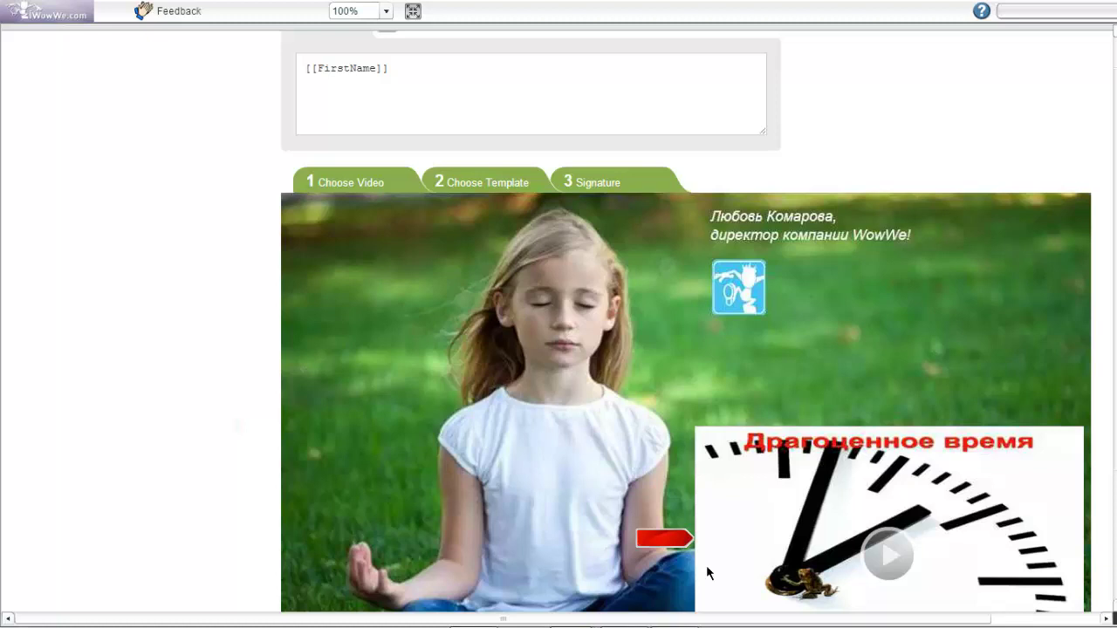
scroll(706, 572, down, 3)
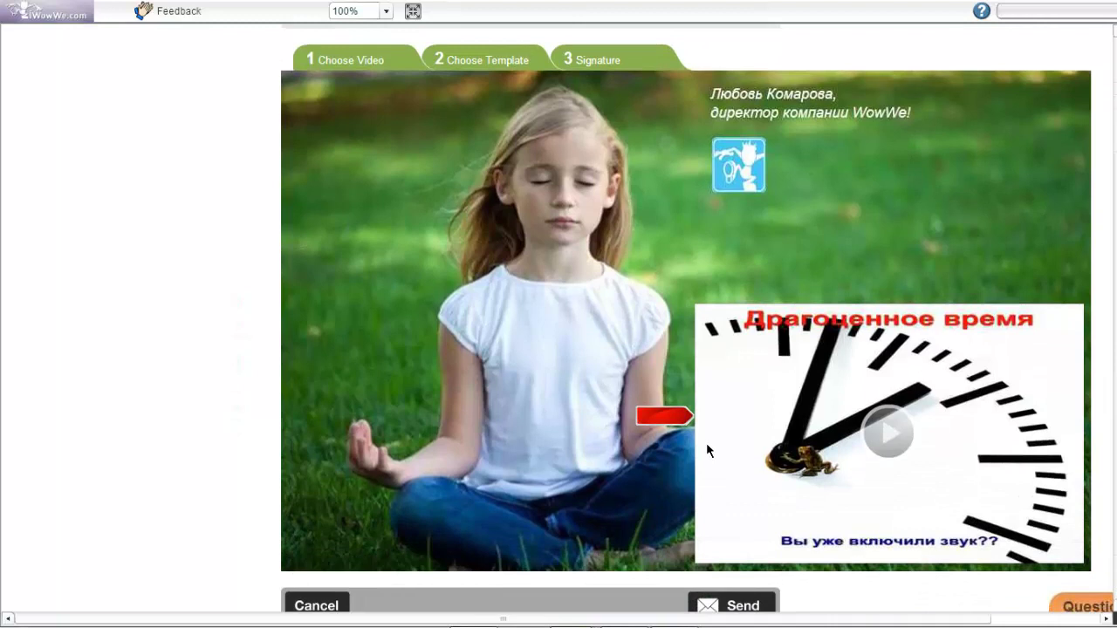
Narrow the meeting attendee and chat panel on the left edge
scroll(706, 443, down, 1)
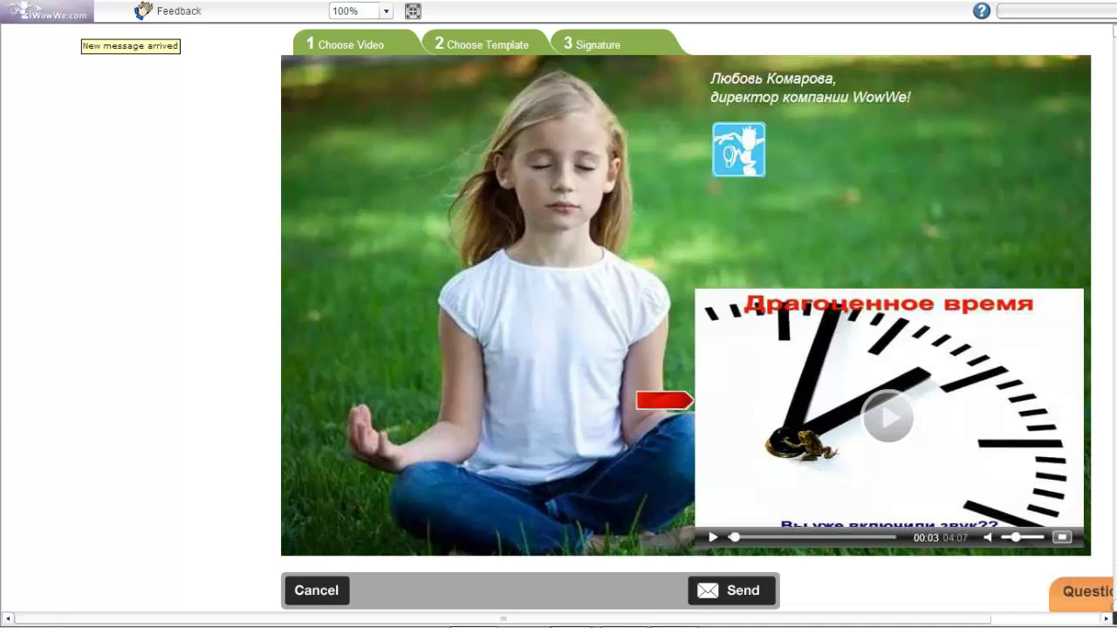
mouse_move(54, 109)
mouse_down()
mouse_move(180, 108)
mouse_move(157, 107)
mouse_move(178, 219)
mouse_up()
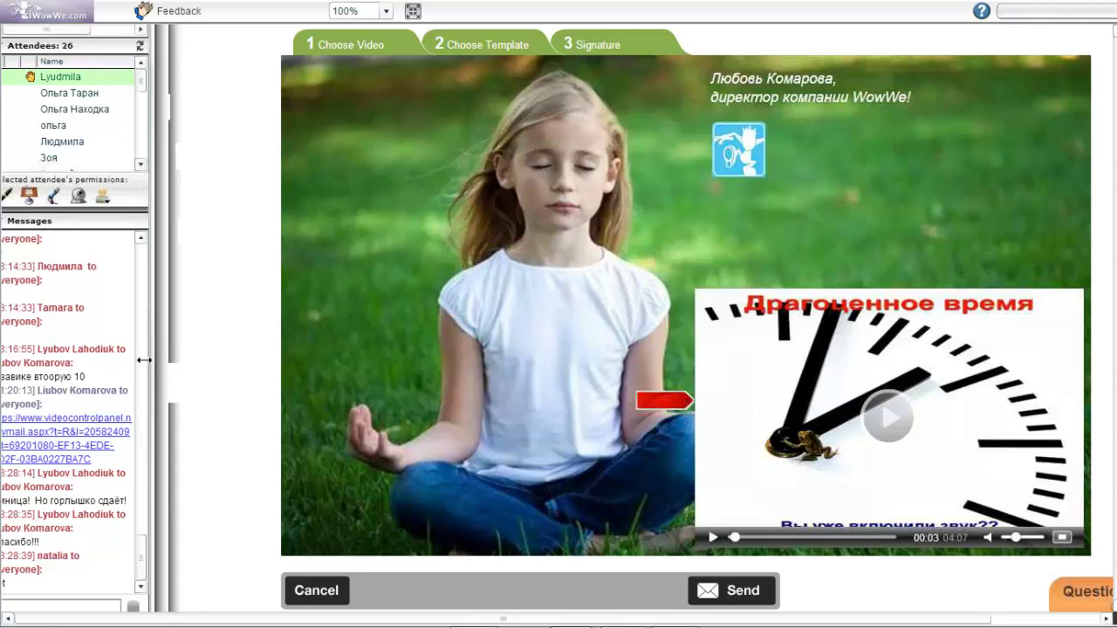
drag(155, 363, 120, 343)
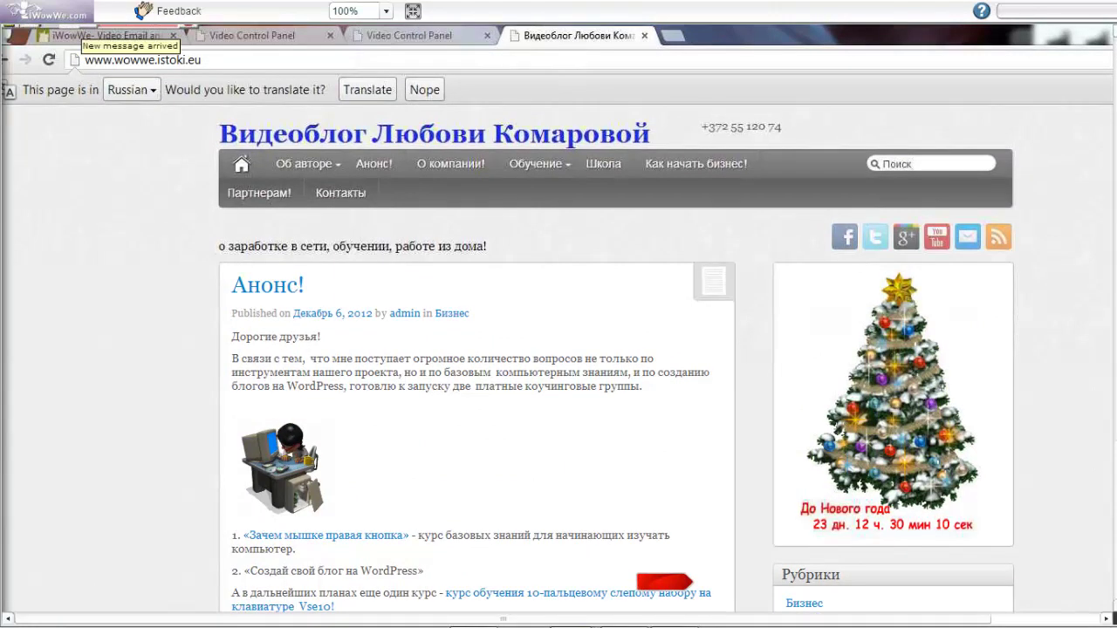
Switch to the Video Control Panel tab showing the Reports page
key(ctrl+2)
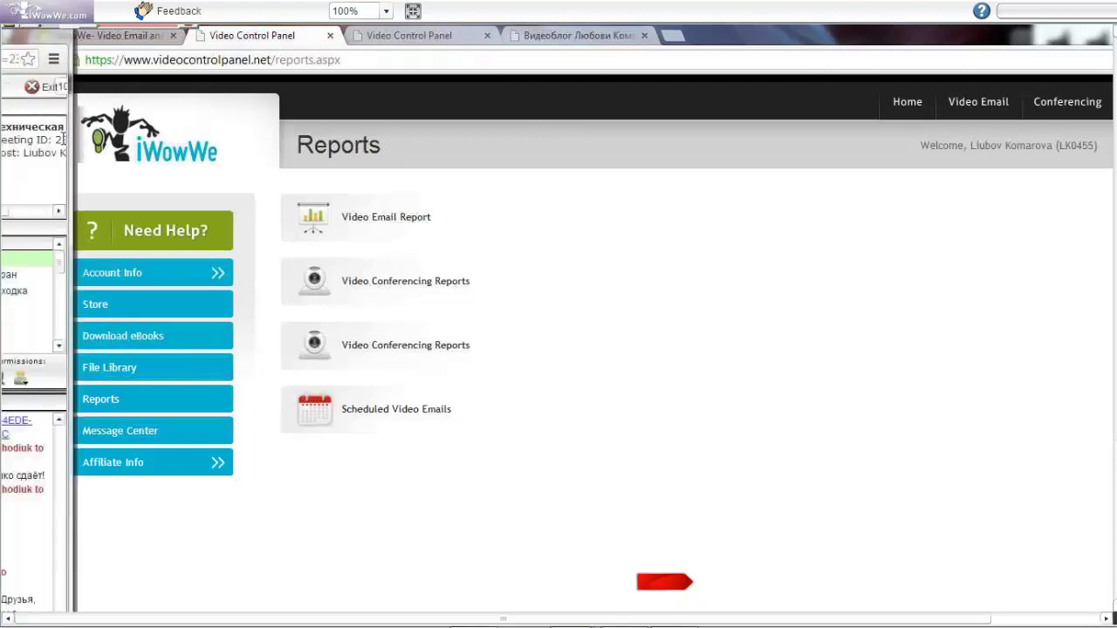
Widen the meeting panel, then grant and revoke the top attendee's microphone permission
drag(121, 157, 260, 265)
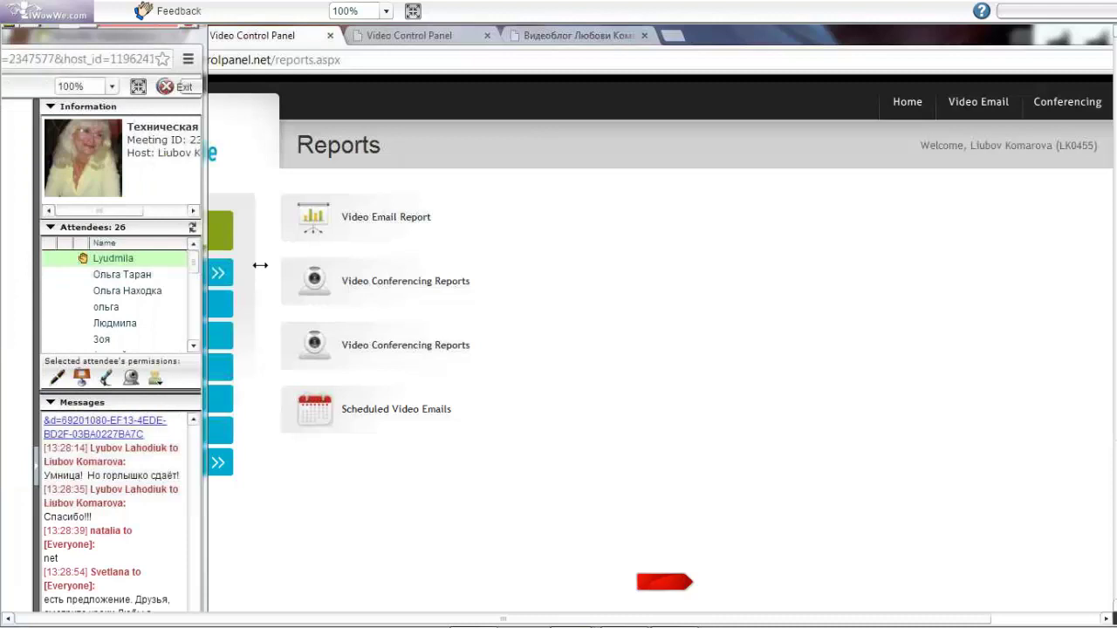
click(105, 377)
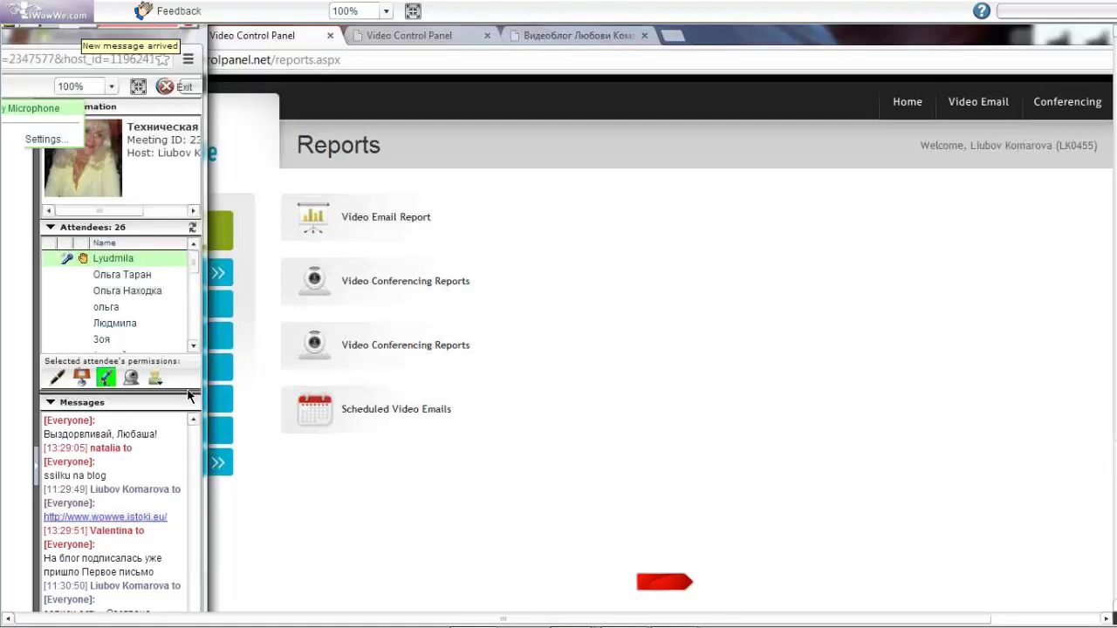
click(105, 377)
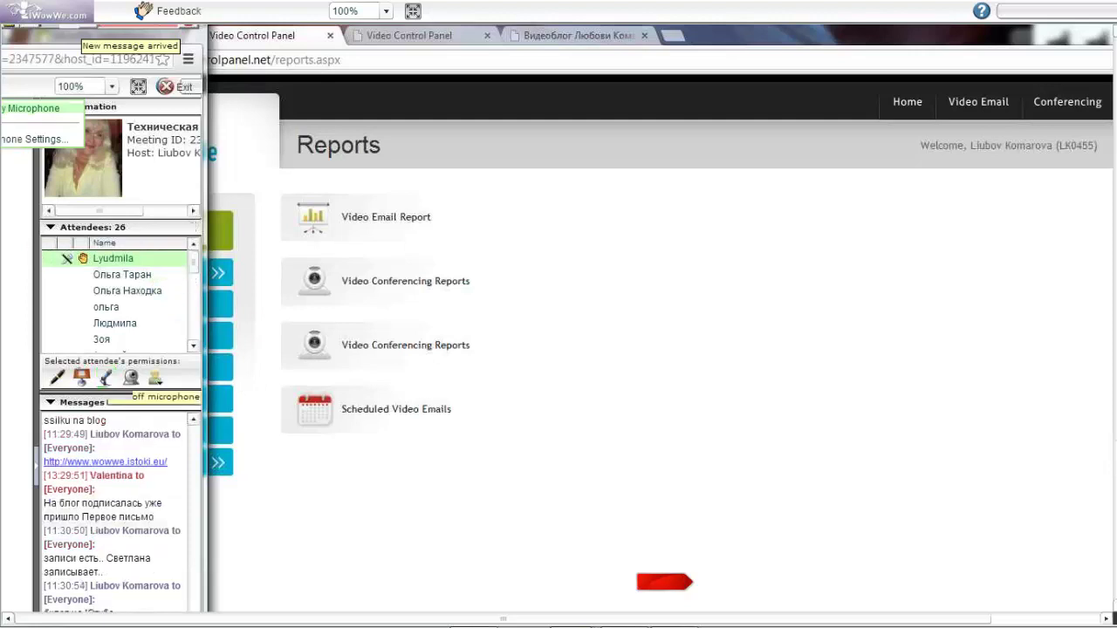